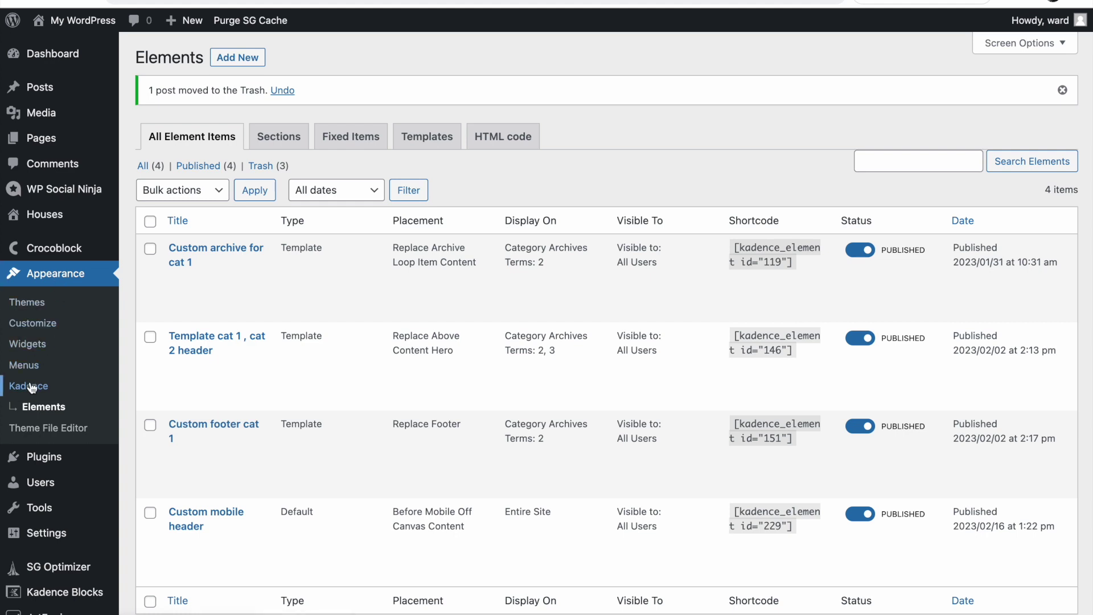
- Open the menu editor through the Ultimate Menu add-on on the Kadence theme page
{"action": "left_click", "coordinate": [34, 386]}
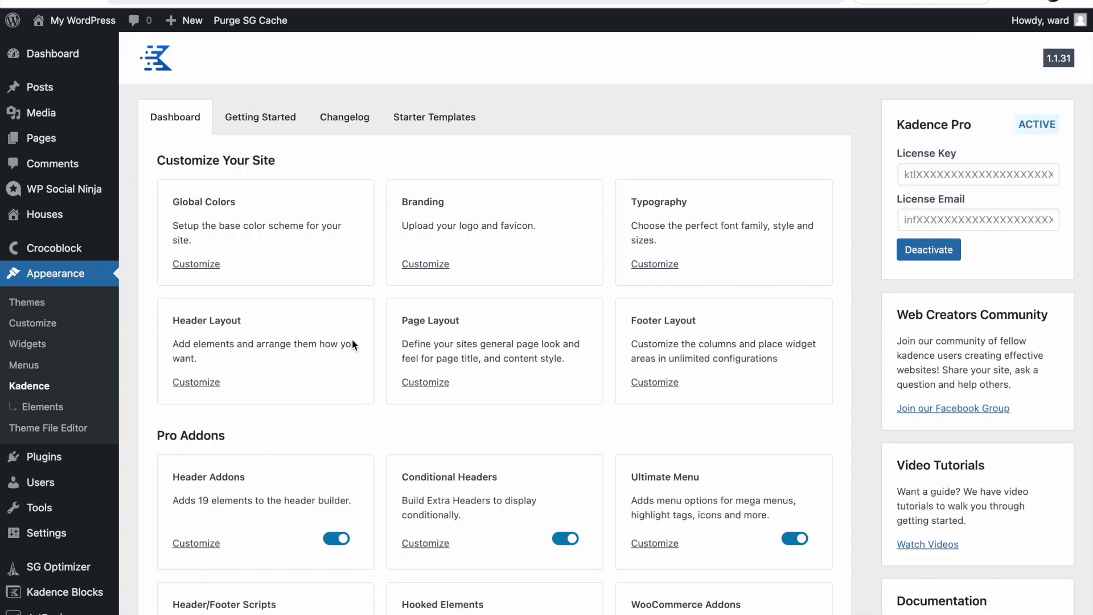
{"action": "scroll", "coordinate": [352, 339], "scroll_direction": "down", "scroll_amount": 5}
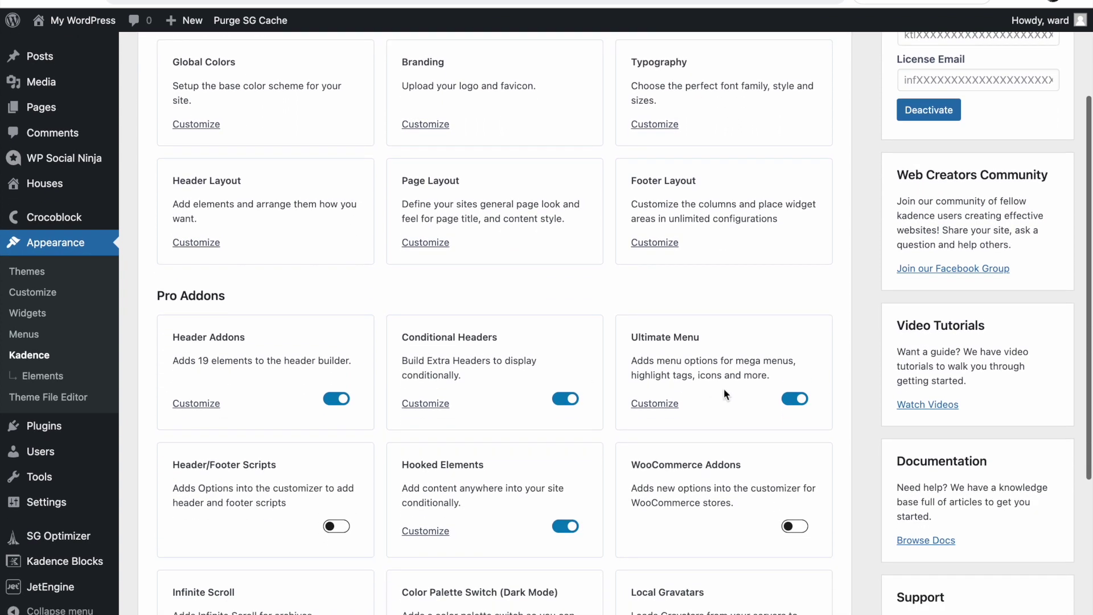
{"action": "left_click", "coordinate": [629, 342]}
{"action": "left_click_drag", "start_coordinate": [630, 341], "coordinate": [718, 345]}
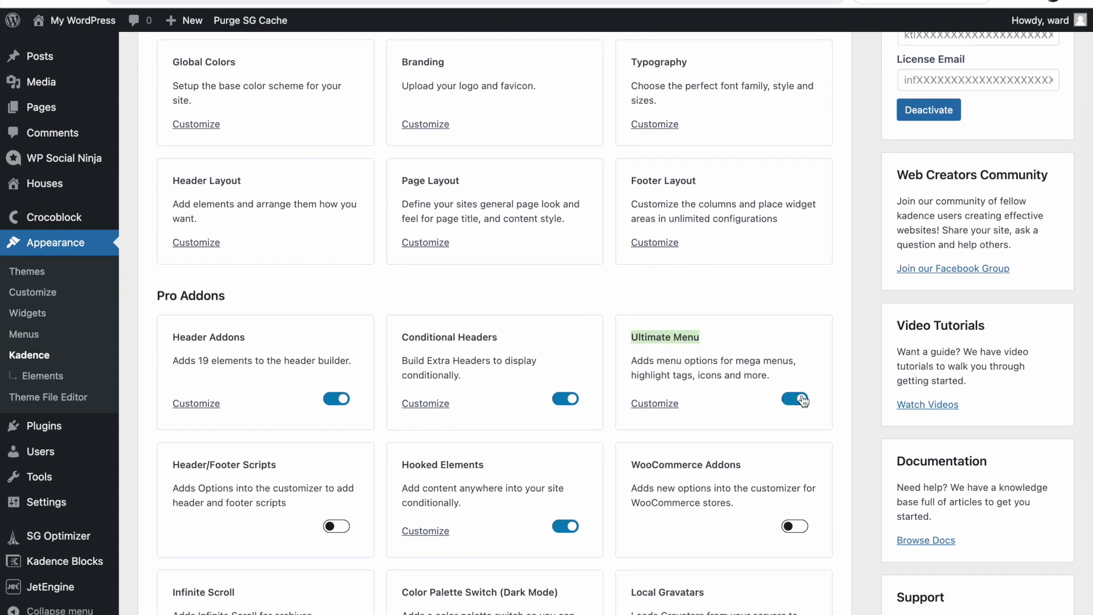
{"action": "left_click", "coordinate": [650, 408]}
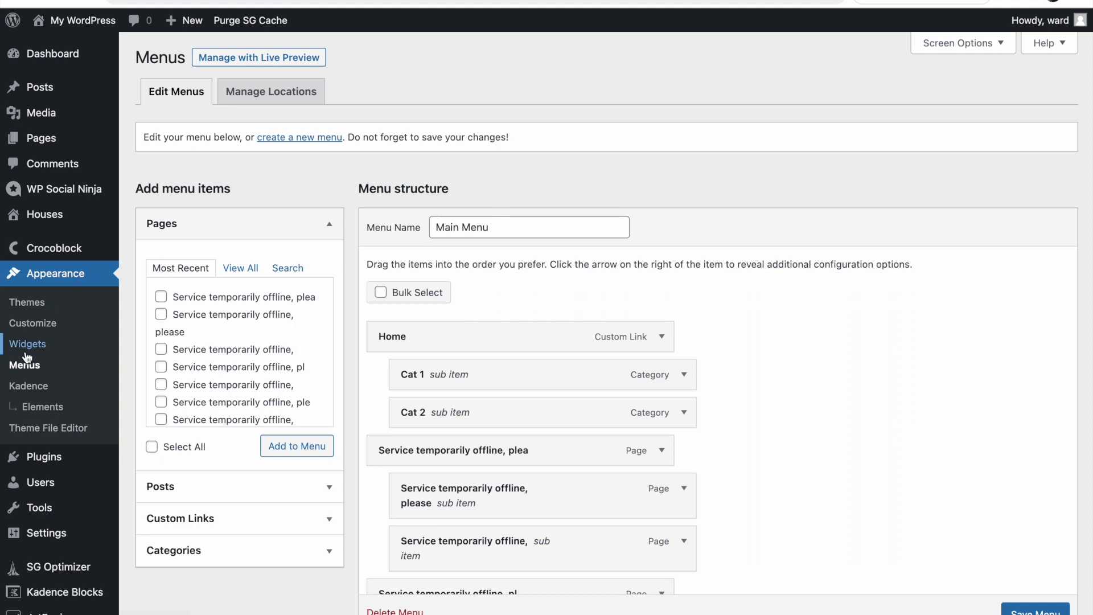
- Examine the Main Menu structure, including the nested page items and the details of the Cat 1 and Cat 2 sub items
{"action": "scroll", "coordinate": [483, 426], "scroll_direction": "down", "scroll_amount": 8}
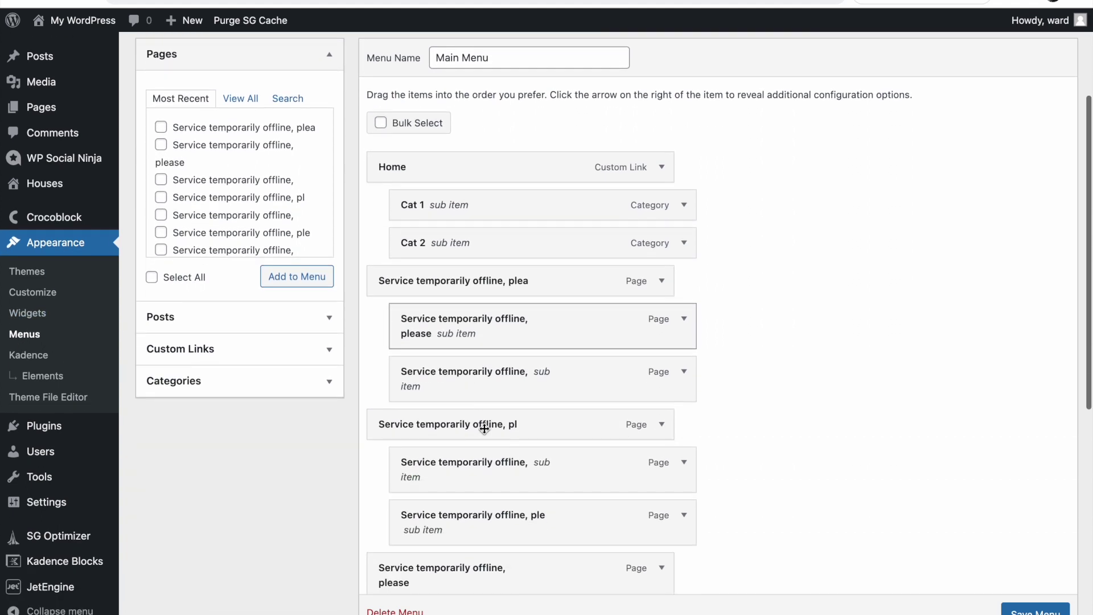
{"action": "scroll", "coordinate": [534, 398], "scroll_direction": "up", "scroll_amount": 8}
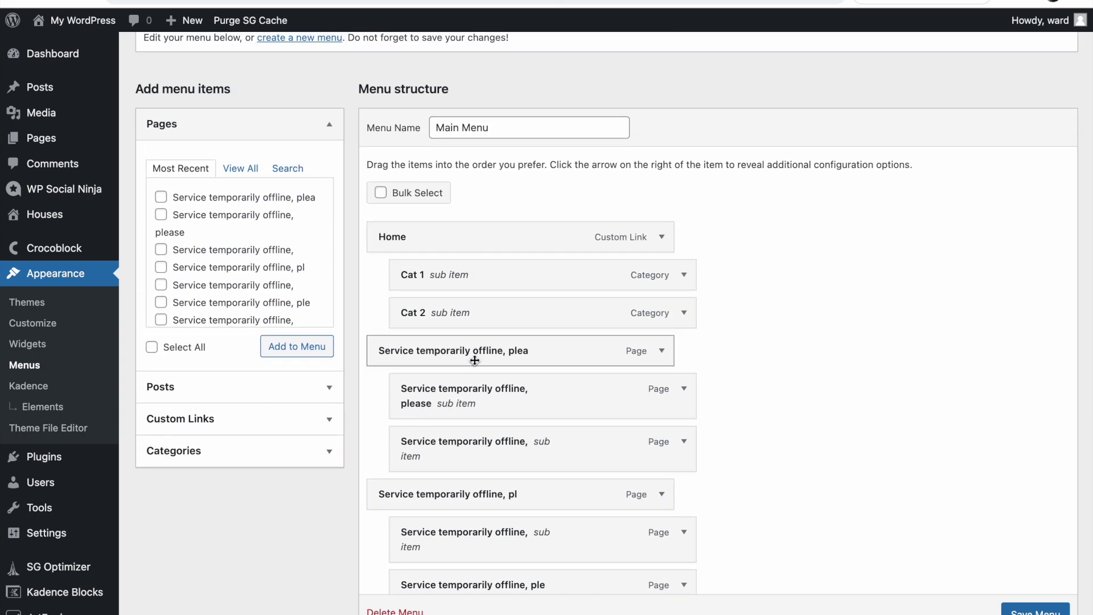
{"action": "scroll", "coordinate": [489, 382], "scroll_direction": "down", "scroll_amount": 1}
{"action": "scroll", "coordinate": [489, 383], "scroll_direction": "down", "scroll_amount": 2}
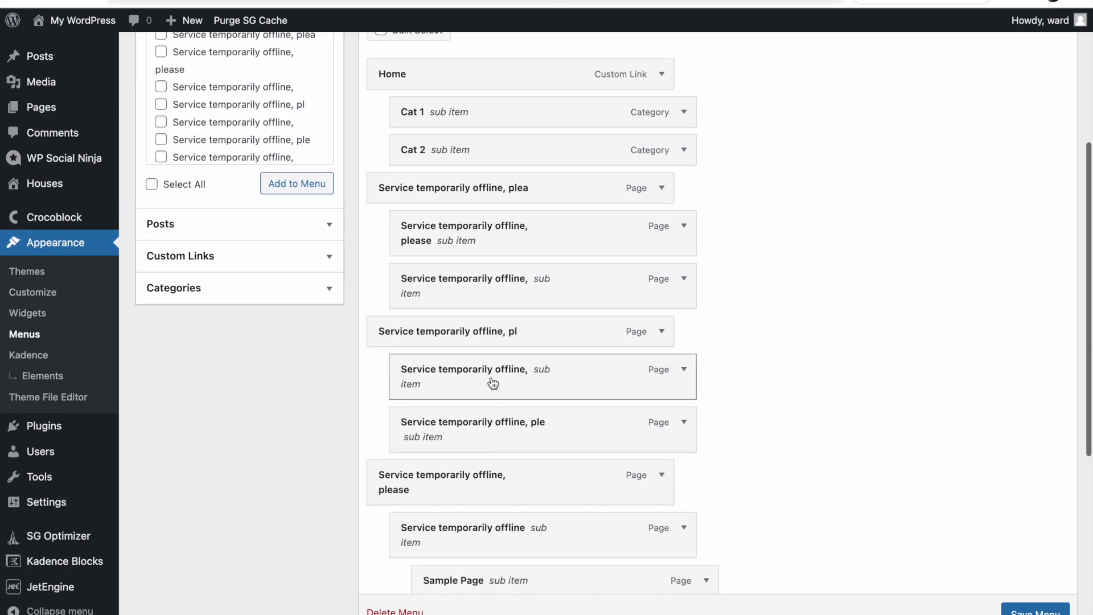
{"action": "left_click", "coordinate": [656, 333]}
{"action": "left_click", "coordinate": [662, 341]}
{"action": "scroll", "coordinate": [662, 347], "scroll_direction": "down", "scroll_amount": 2}
{"action": "left_click", "coordinate": [686, 266]}
{"action": "left_click", "coordinate": [685, 266]}
{"action": "scroll", "coordinate": [687, 270], "scroll_direction": "up", "scroll_amount": 6}
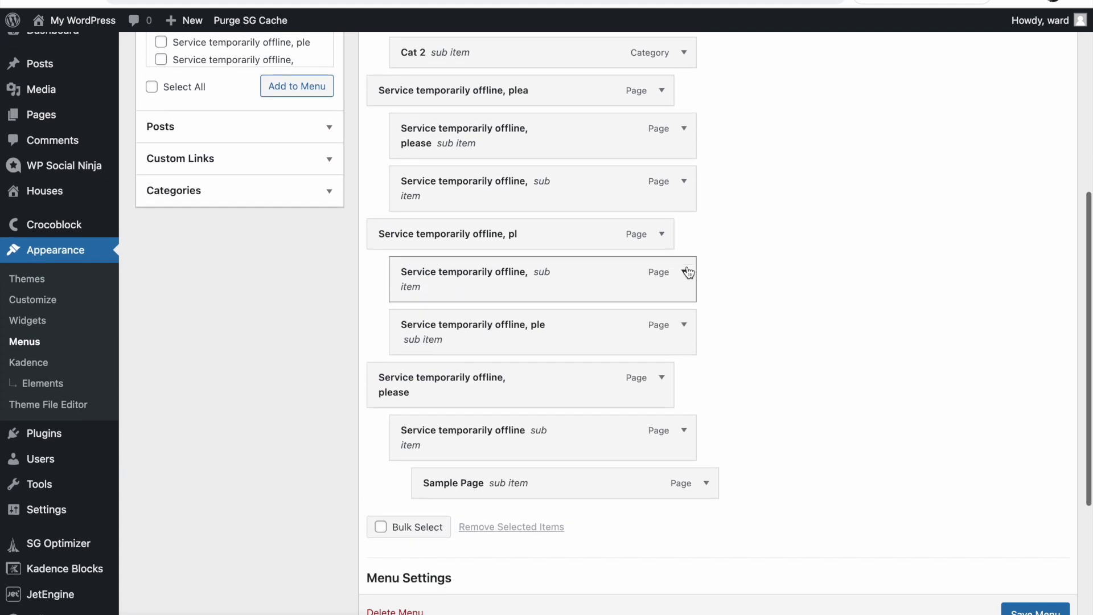
{"action": "scroll", "coordinate": [686, 266], "scroll_direction": "down", "scroll_amount": 1}
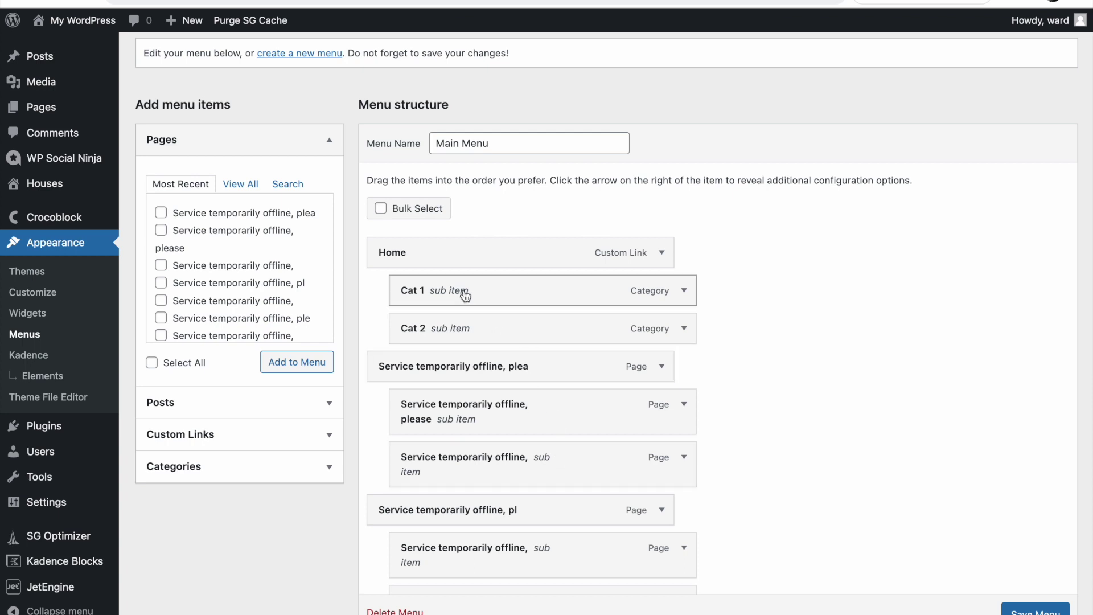
{"action": "left_click", "coordinate": [684, 291]}
{"action": "left_click", "coordinate": [686, 293]}
{"action": "left_click", "coordinate": [684, 328]}
{"action": "left_click", "coordinate": [683, 329]}
- In the Home item's menu item settings, turn off the description and view the available icons
{"action": "left_click", "coordinate": [663, 255]}
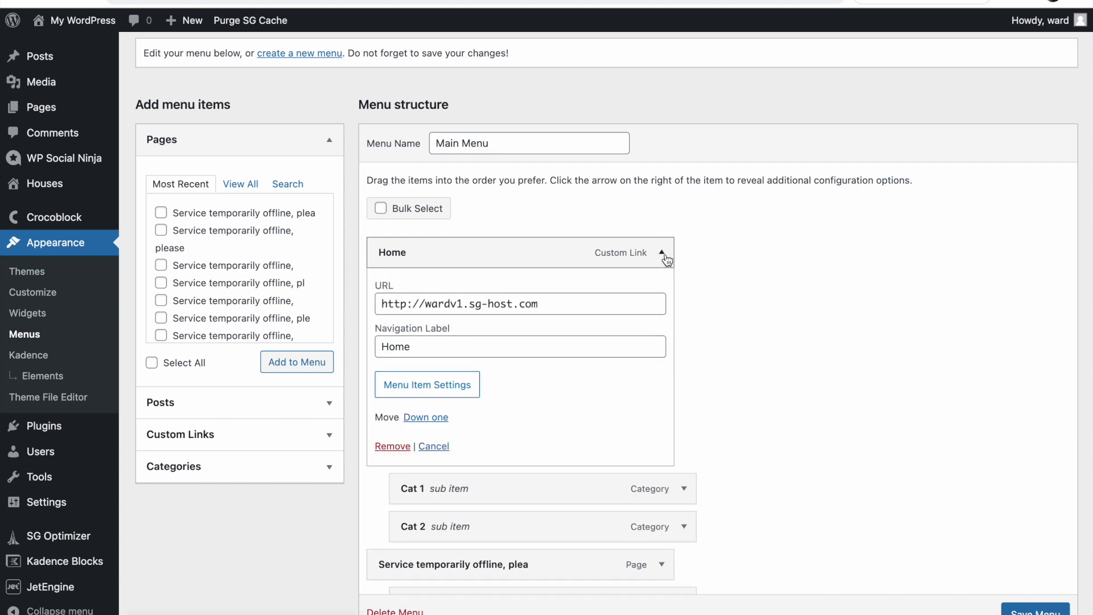
{"action": "left_click", "coordinate": [424, 382]}
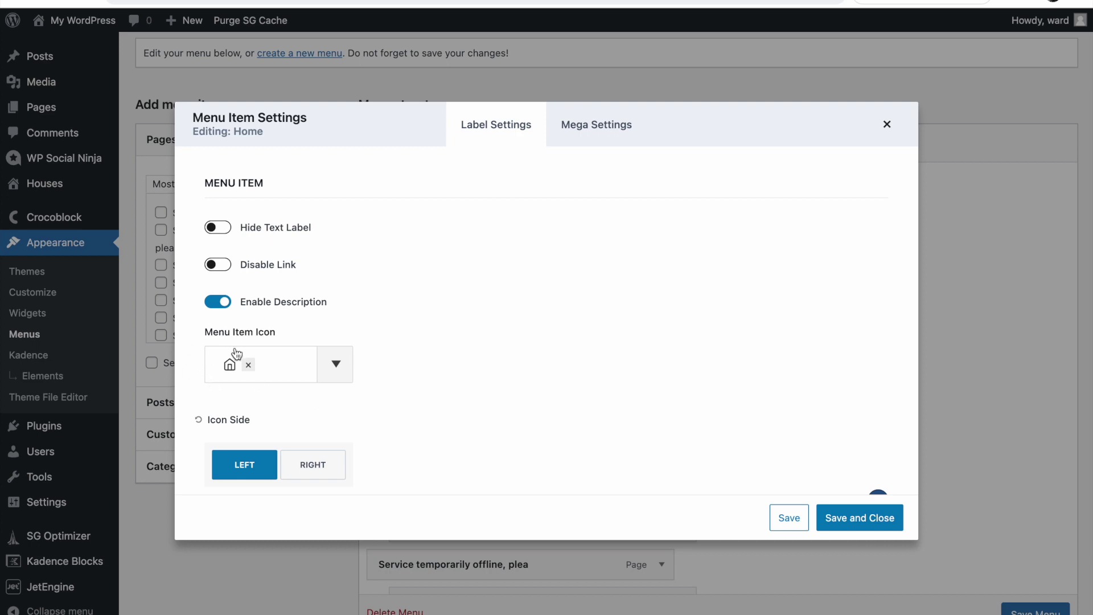
{"action": "left_click", "coordinate": [219, 306]}
{"action": "left_click", "coordinate": [336, 365]}
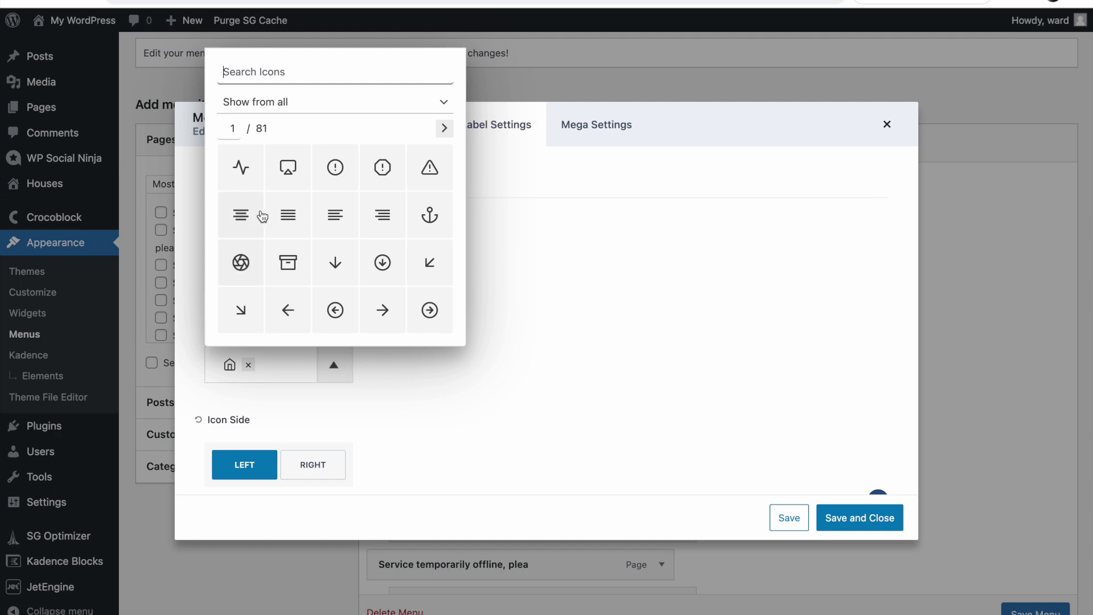
{"action": "left_click", "coordinate": [565, 292]}
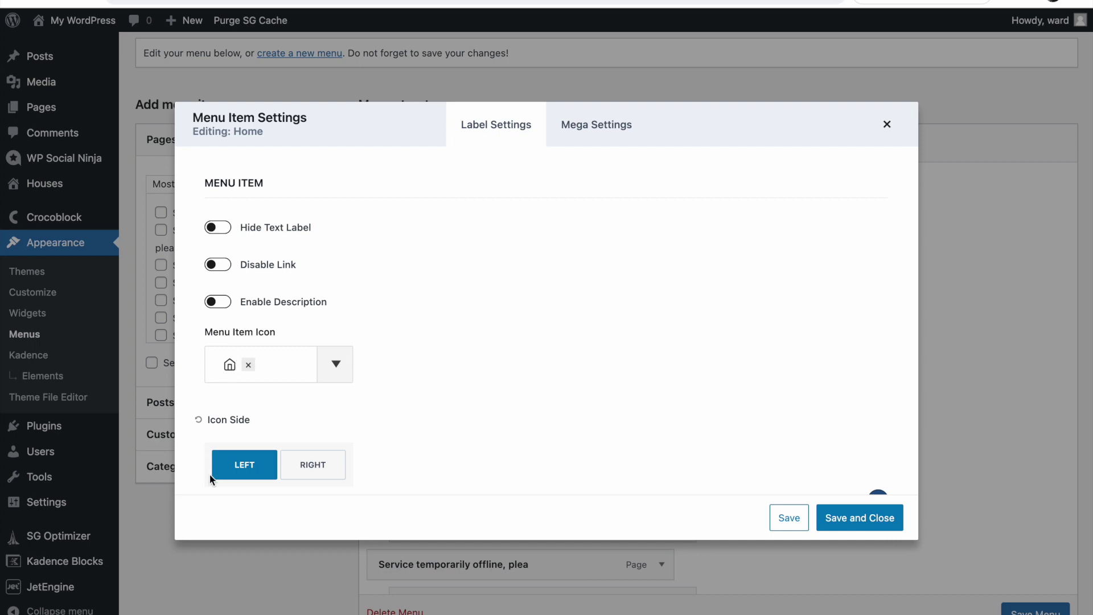
- Set the Home icon's color to the near-black third palette swatch and its size to 20
{"action": "scroll", "coordinate": [349, 414], "scroll_direction": "down", "scroll_amount": 2}
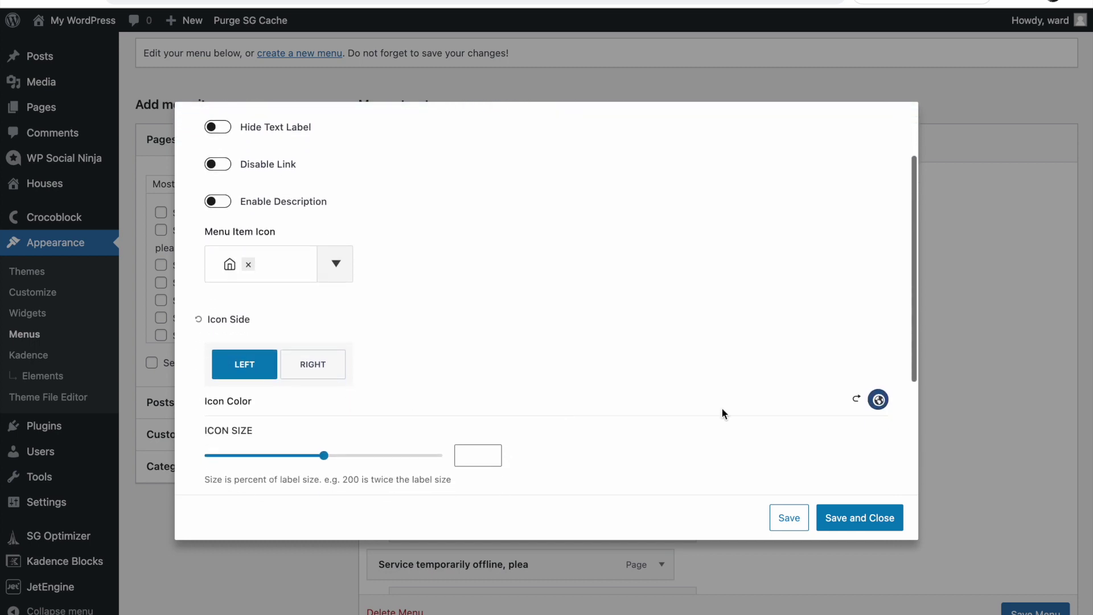
{"action": "left_click", "coordinate": [878, 399]}
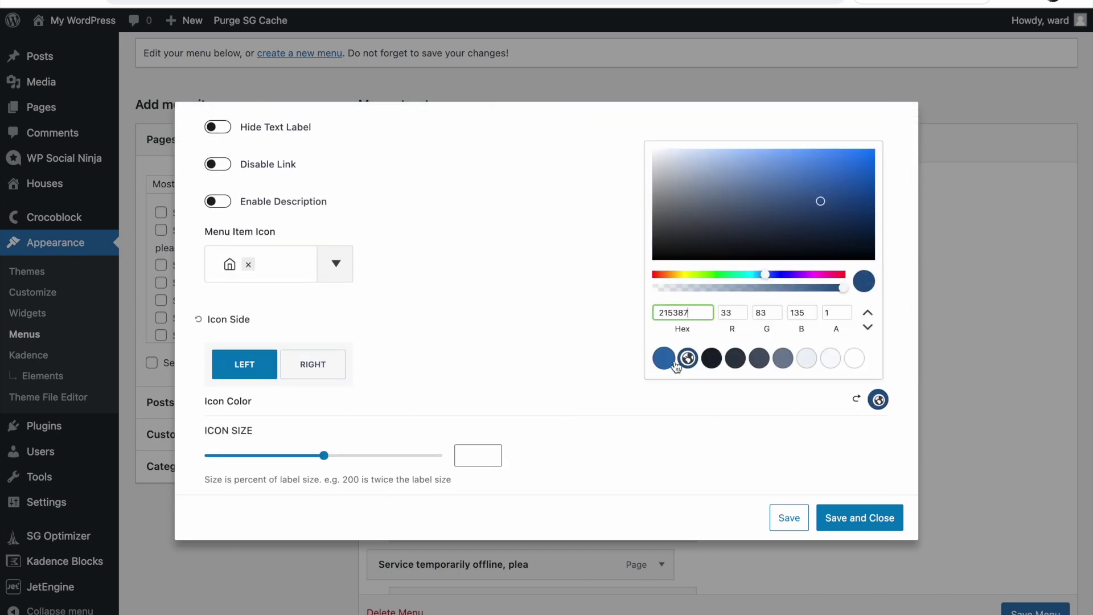
{"action": "left_click", "coordinate": [707, 364]}
{"action": "left_click", "coordinate": [705, 409]}
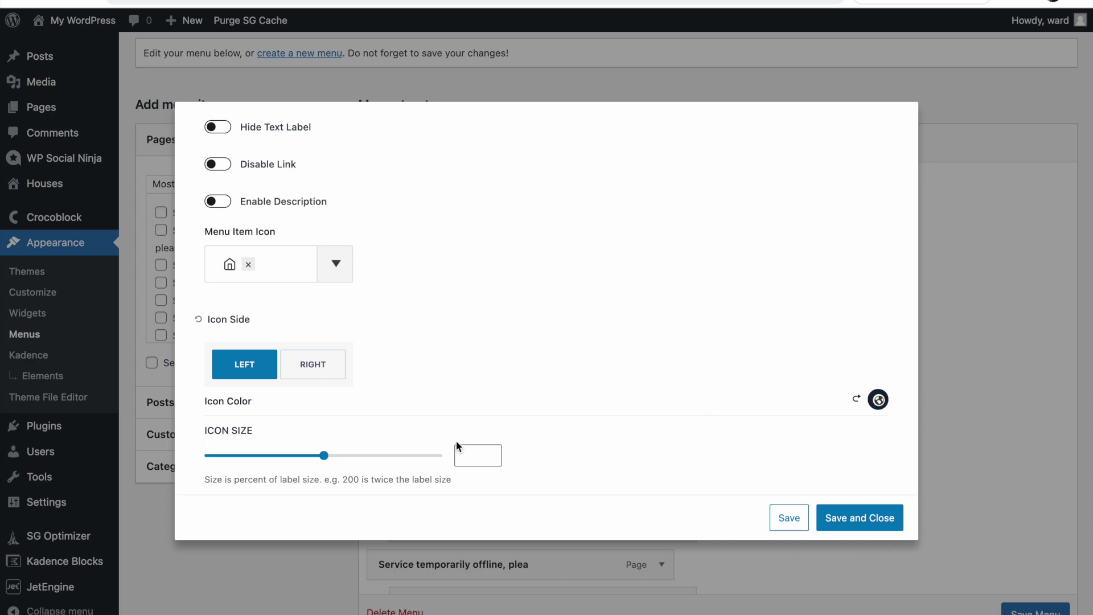
{"action": "scroll", "coordinate": [461, 446], "scroll_direction": "down", "scroll_amount": 1}
{"action": "left_click", "coordinate": [474, 428]}
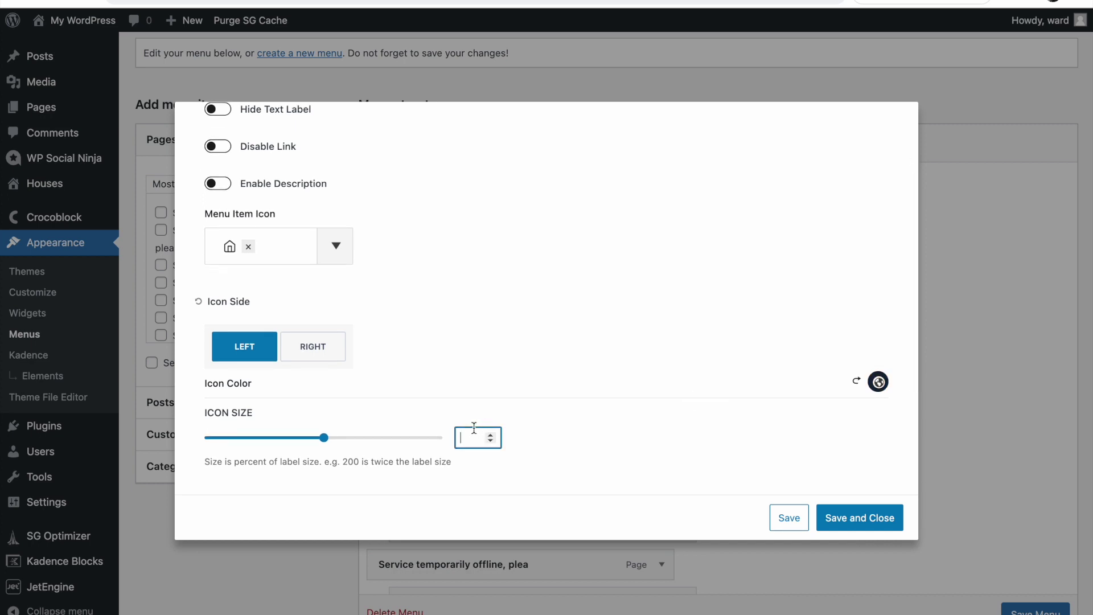
{"action": "type", "text": "20"}
{"action": "left_click", "coordinate": [578, 454]}
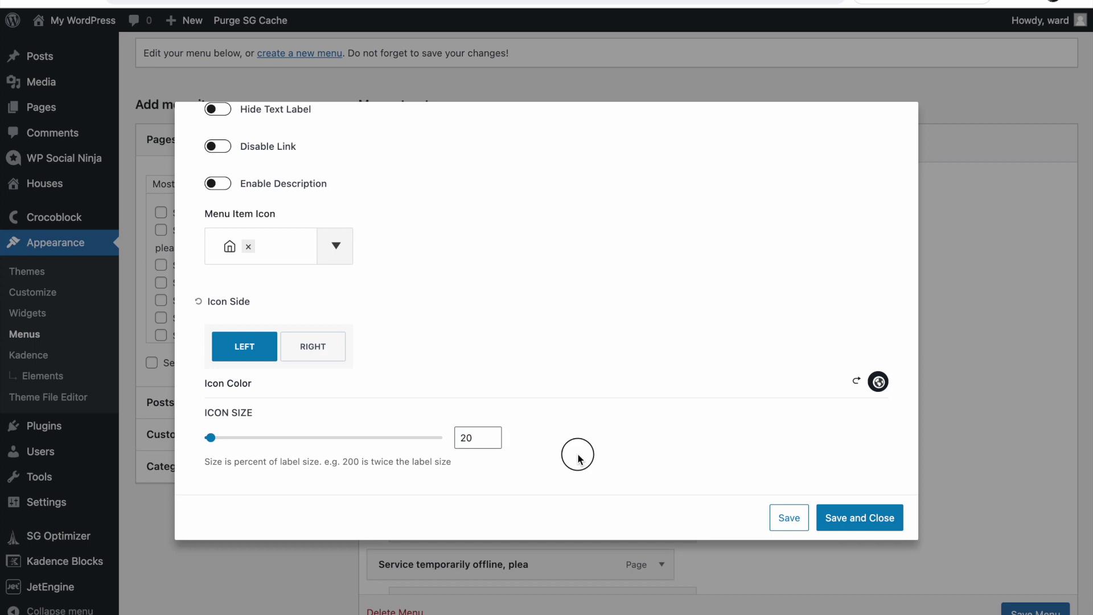
{"action": "scroll", "coordinate": [549, 463], "scroll_direction": "down", "scroll_amount": 1}
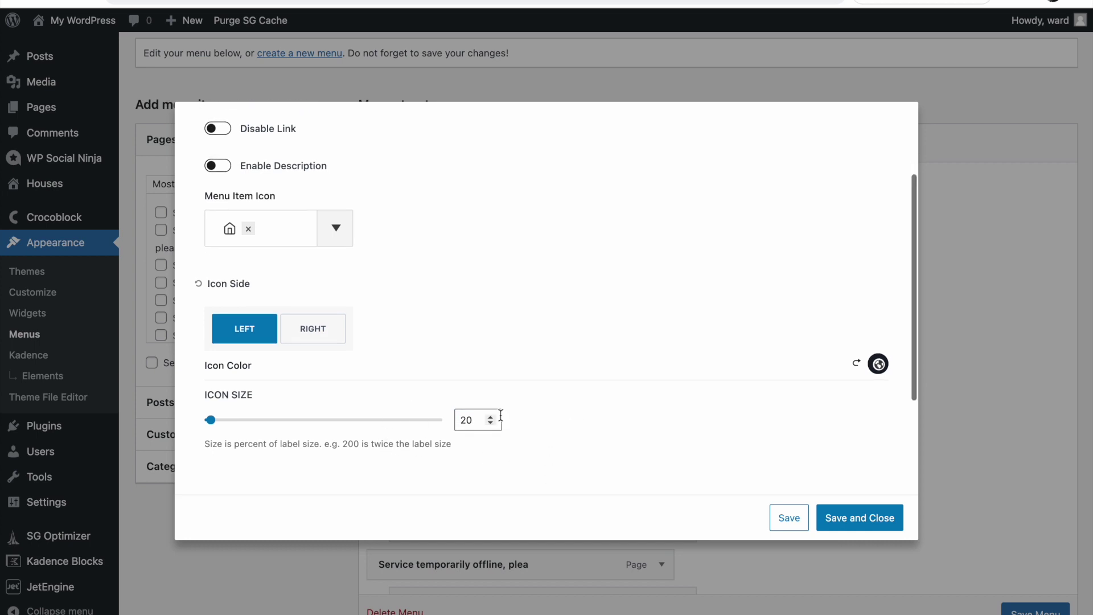
- View Home's highlight label options and mega menu settings, switching the mega menu dropdown off and back on
{"action": "scroll", "coordinate": [555, 455], "scroll_direction": "down", "scroll_amount": 5}
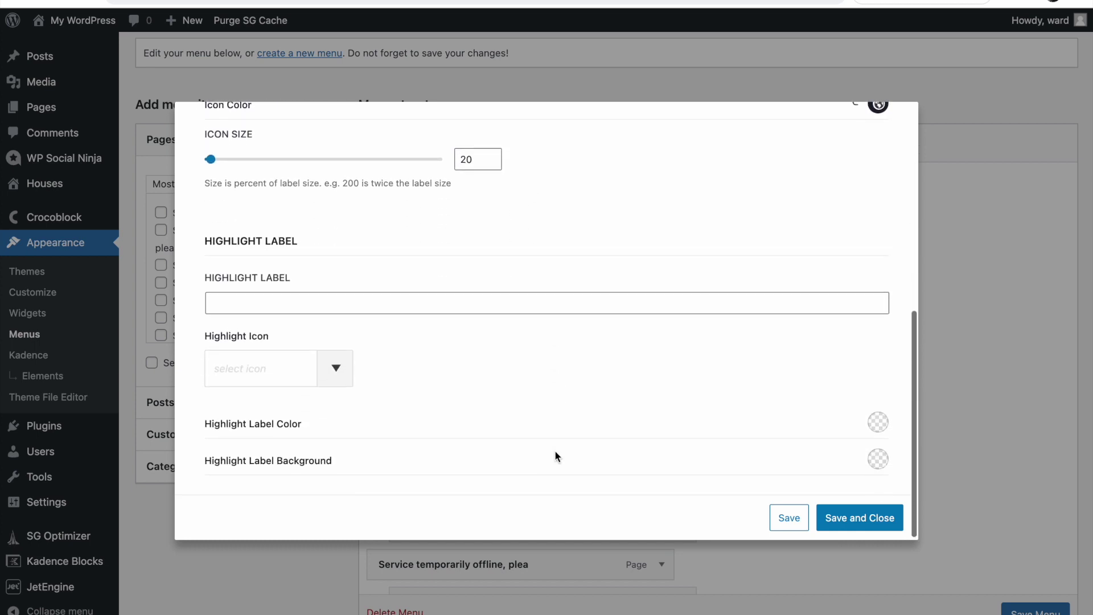
{"action": "scroll", "coordinate": [555, 455], "scroll_direction": "up", "scroll_amount": 7}
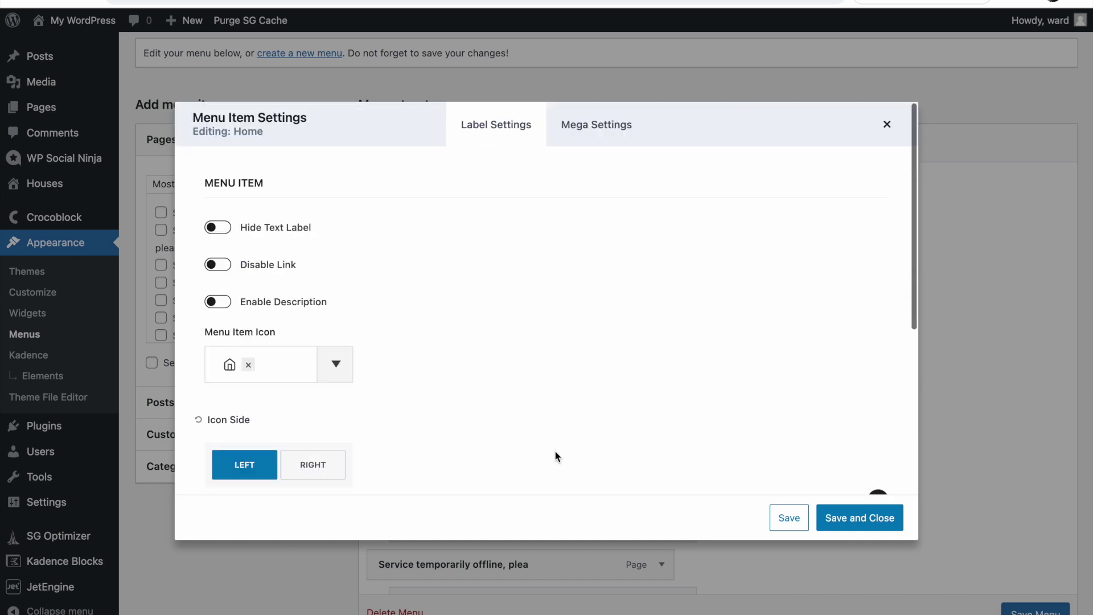
{"action": "left_click", "coordinate": [589, 135]}
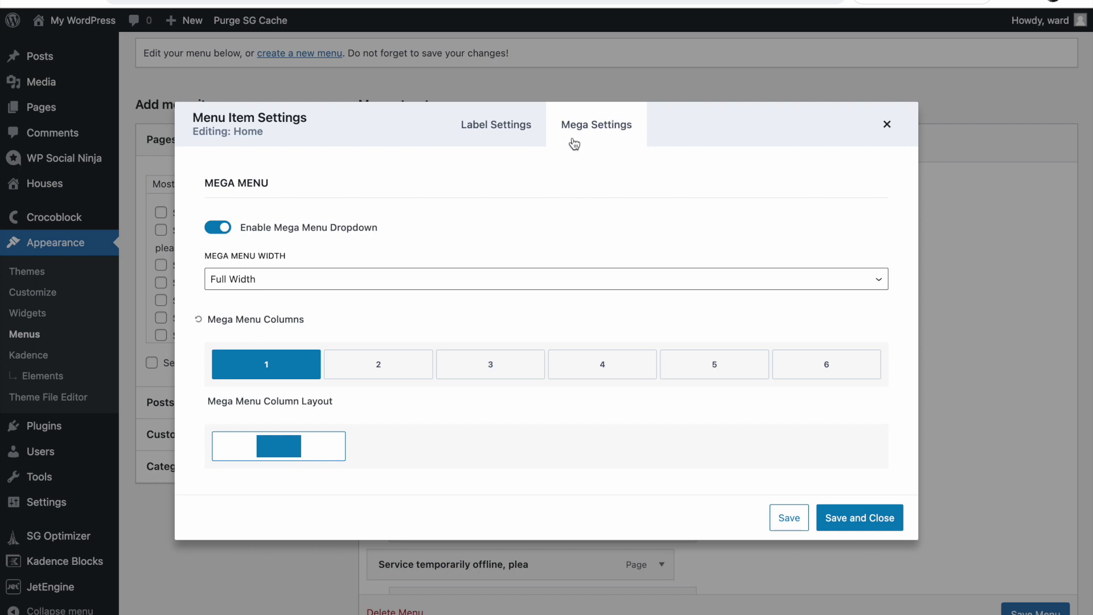
{"action": "left_click", "coordinate": [218, 228]}
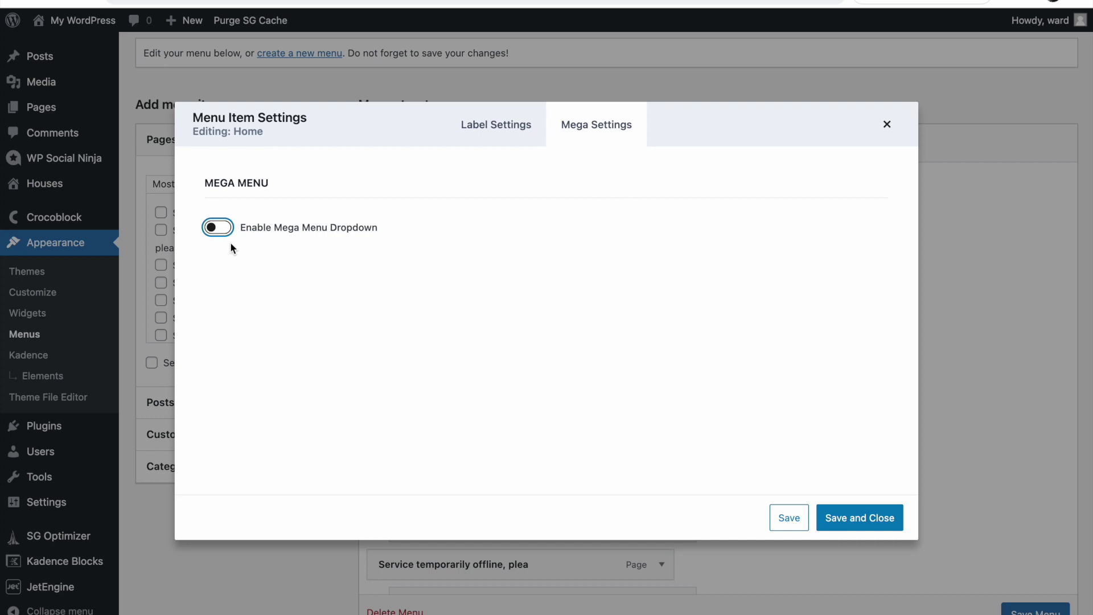
{"action": "left_click", "coordinate": [216, 229]}
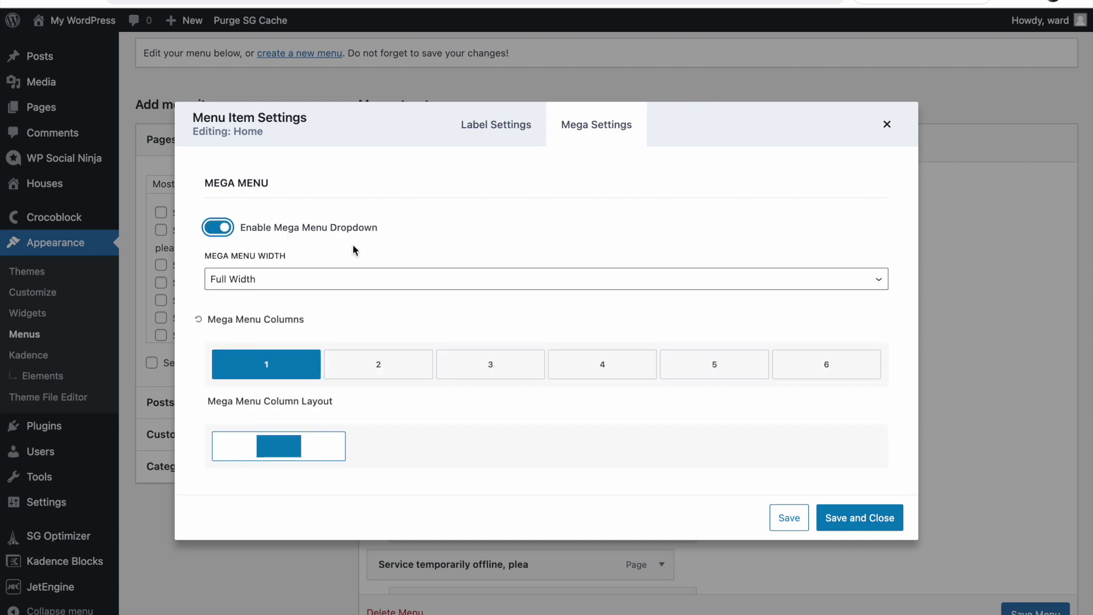
- Try a custom mega menu width of 120 for Home and return the width to Full Width
{"action": "left_click", "coordinate": [299, 288]}
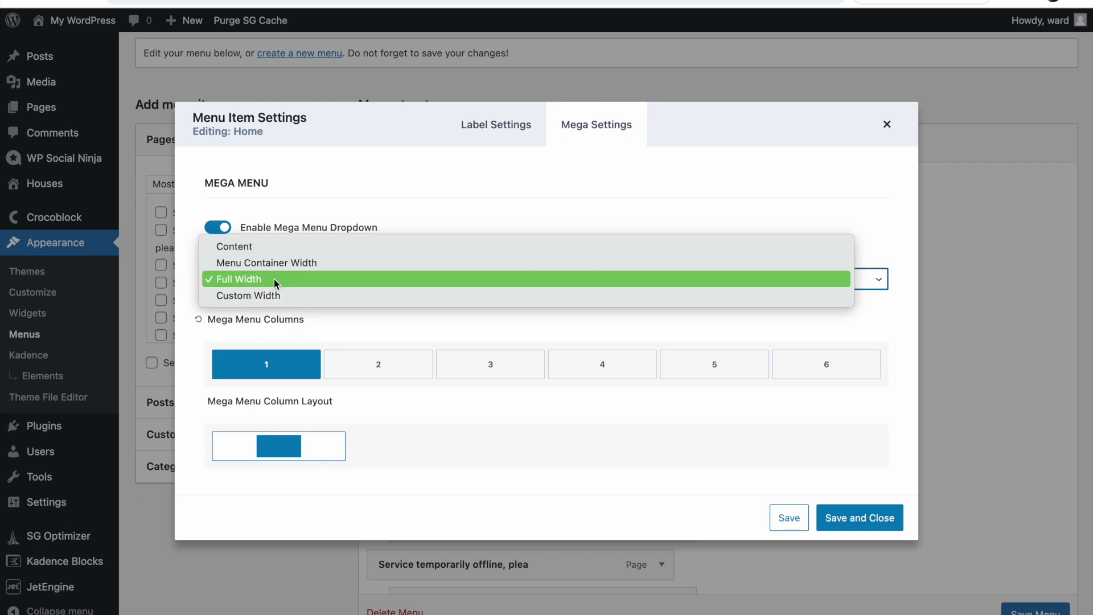
{"action": "left_click", "coordinate": [263, 294]}
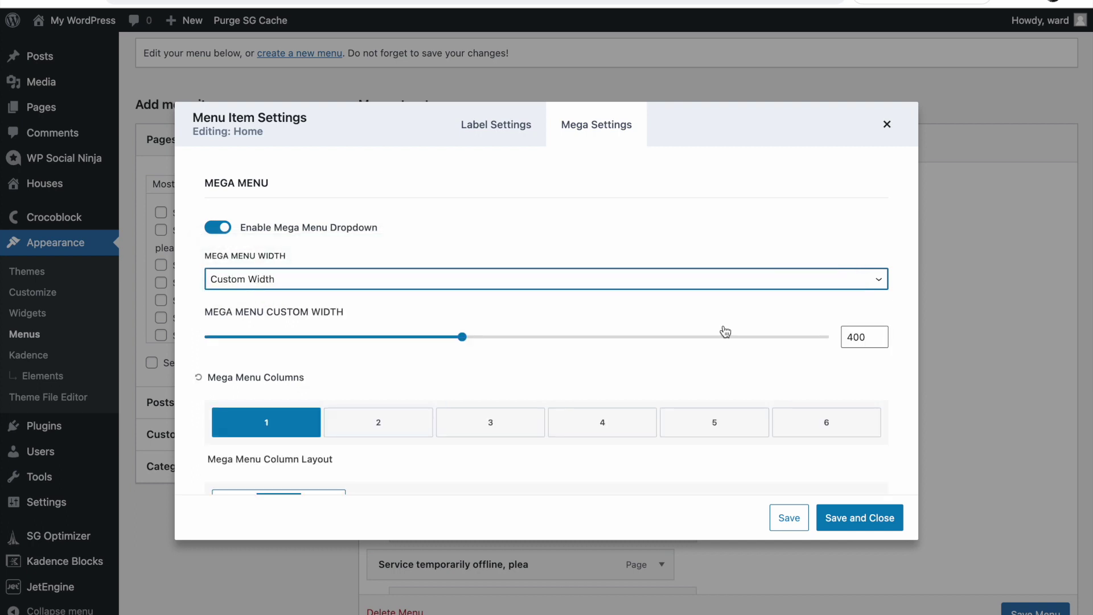
{"action": "left_click", "coordinate": [854, 337]}
{"action": "key", "text": "BackSpace"}
{"action": "type", "text": "1"}
{"action": "key", "text": "Delete"}
{"action": "type", "text": "2"}
{"action": "left_click", "coordinate": [834, 357]}
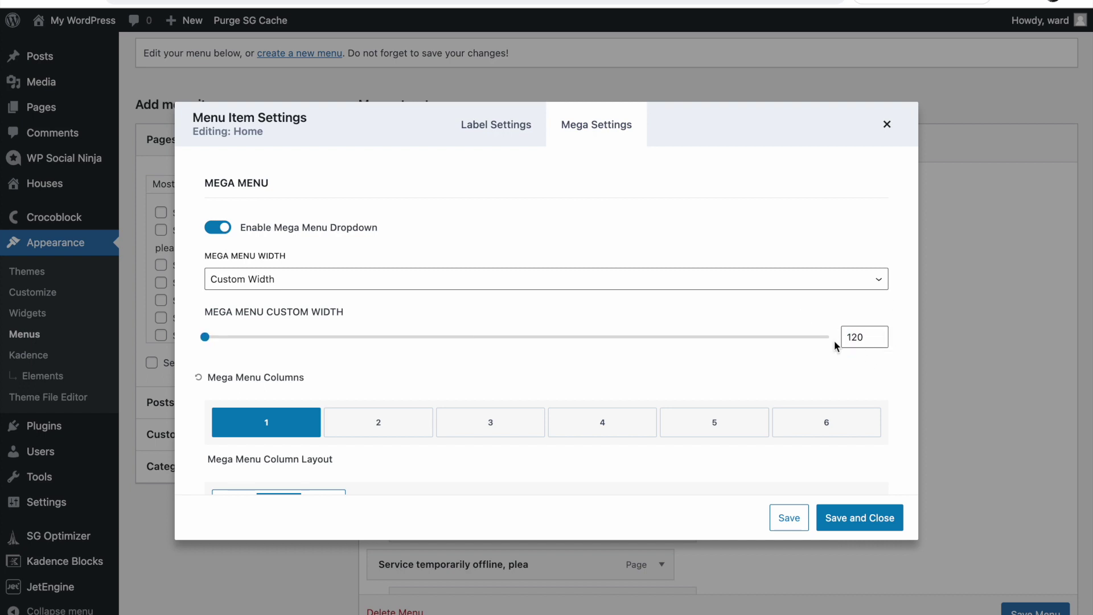
{"action": "left_click", "coordinate": [856, 336]}
{"action": "key", "text": "BackSpace"}
{"action": "type", "text": "2"}
{"action": "left_click", "coordinate": [823, 349]}
{"action": "left_click", "coordinate": [402, 279]}
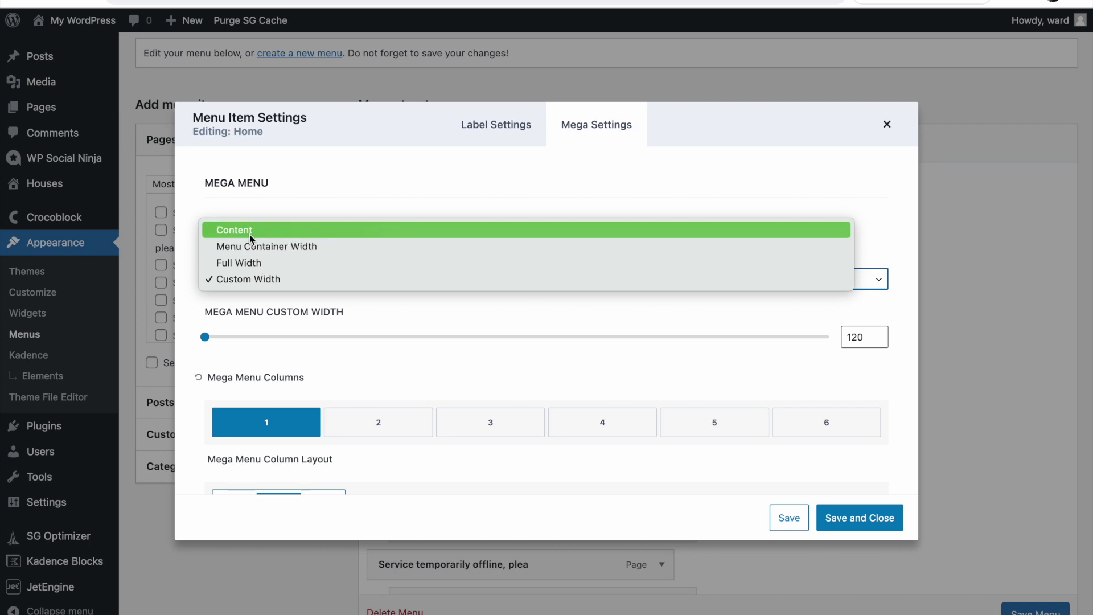
{"action": "left_click", "coordinate": [247, 260]}
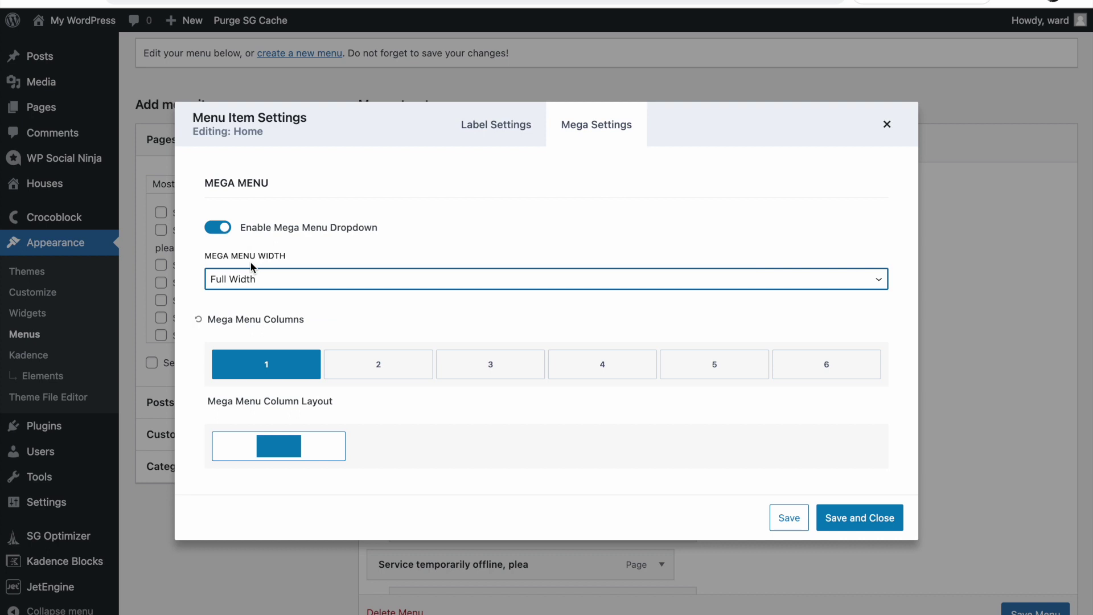
- Try mega menu layouts with 2, 3 and 6 columns and return to 1 column
{"action": "left_click", "coordinate": [269, 362]}
{"action": "scroll", "coordinate": [269, 351], "scroll_direction": "down", "scroll_amount": 1}
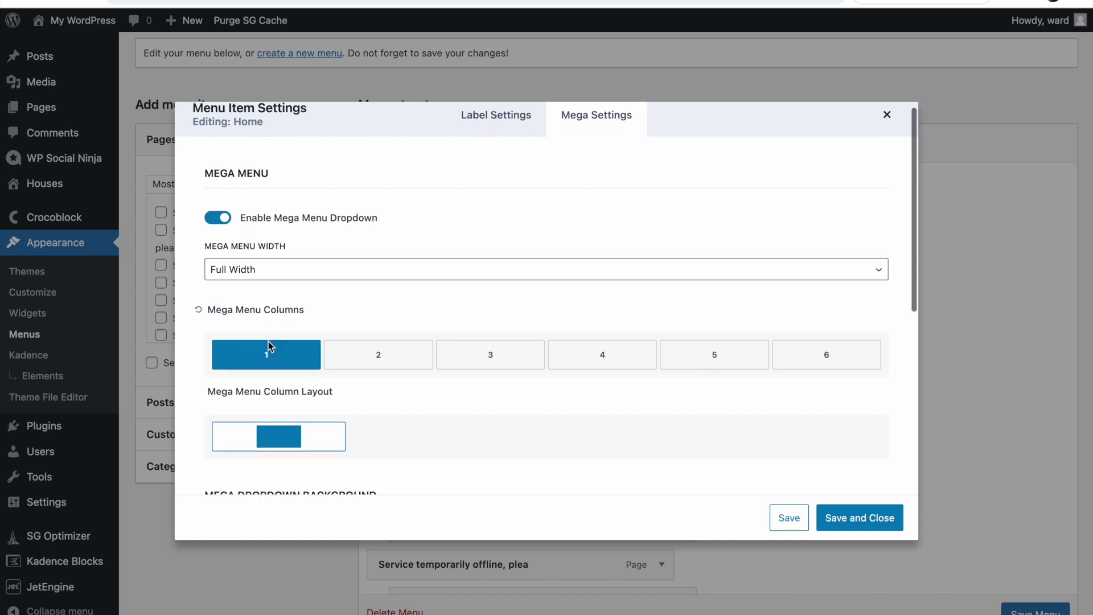
{"action": "scroll", "coordinate": [269, 353], "scroll_direction": "up", "scroll_amount": 1}
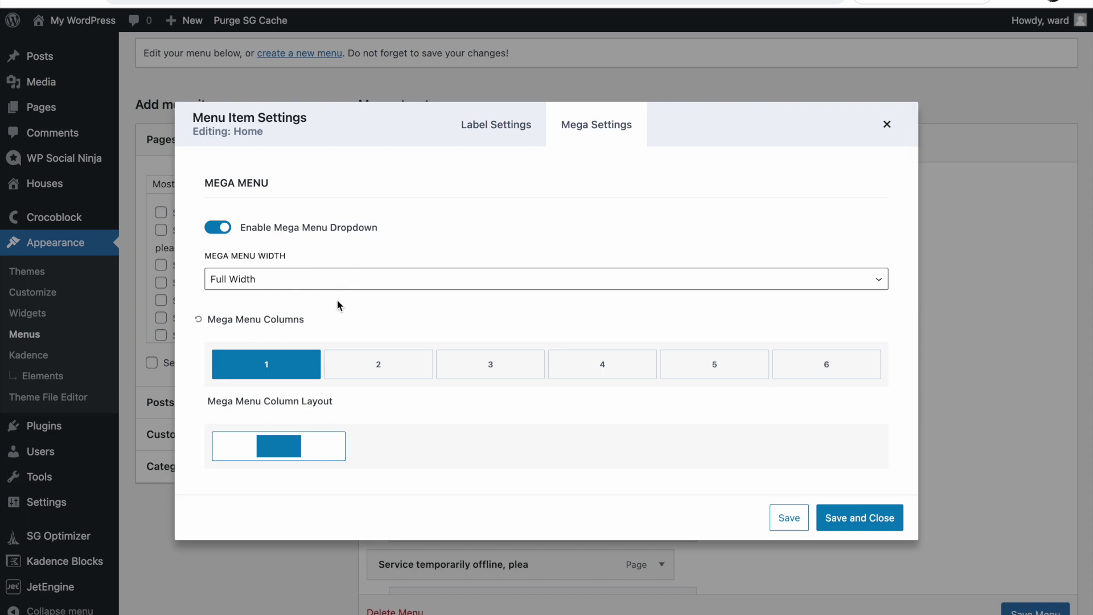
{"action": "scroll", "coordinate": [324, 349], "scroll_direction": "down", "scroll_amount": 1}
{"action": "left_click", "coordinate": [383, 326]}
{"action": "left_click", "coordinate": [478, 324]}
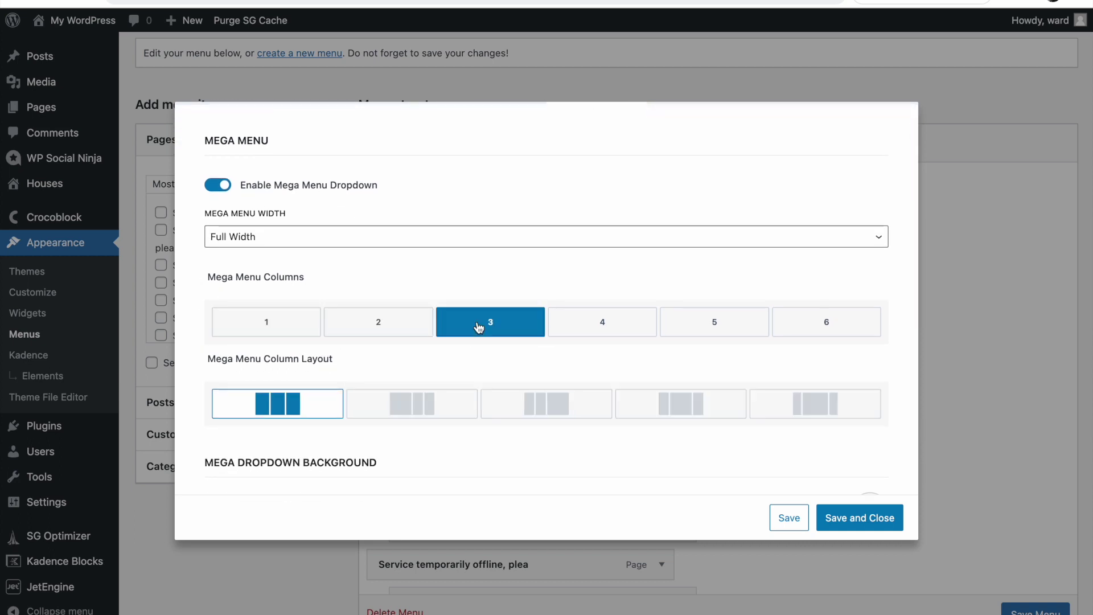
{"action": "left_click", "coordinate": [805, 323]}
{"action": "scroll", "coordinate": [733, 370], "scroll_direction": "down", "scroll_amount": 1}
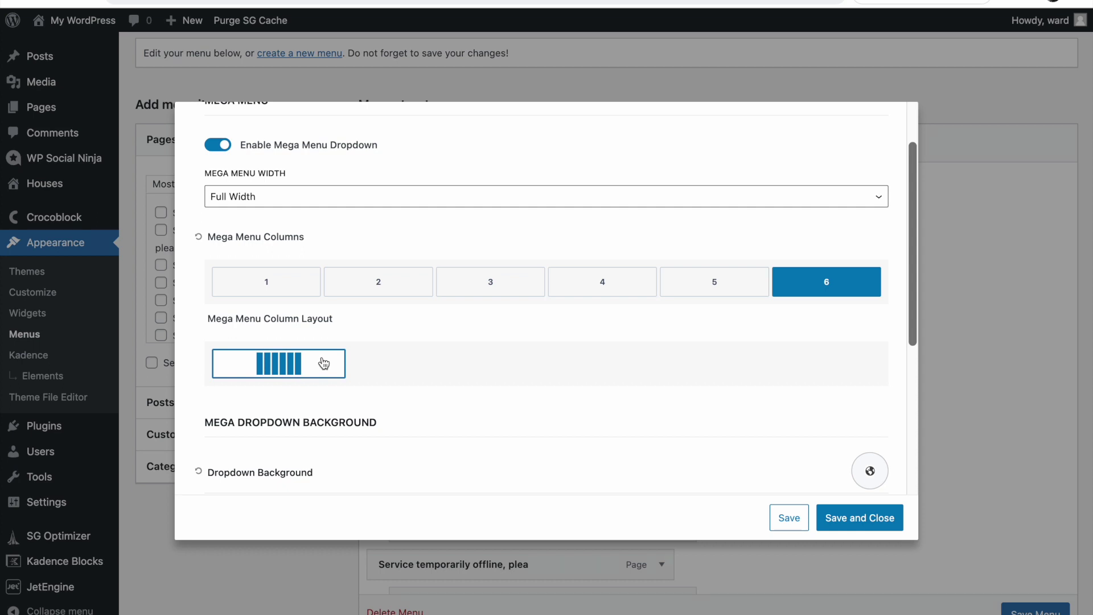
{"action": "left_click", "coordinate": [273, 284]}
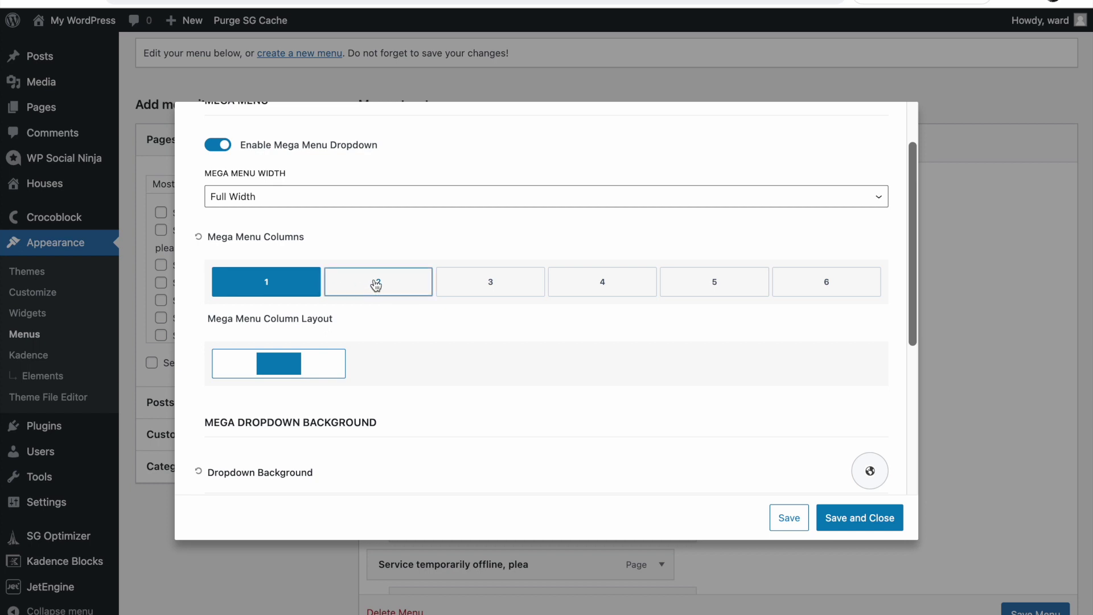
{"action": "scroll", "coordinate": [416, 326], "scroll_direction": "down", "scroll_amount": 3}
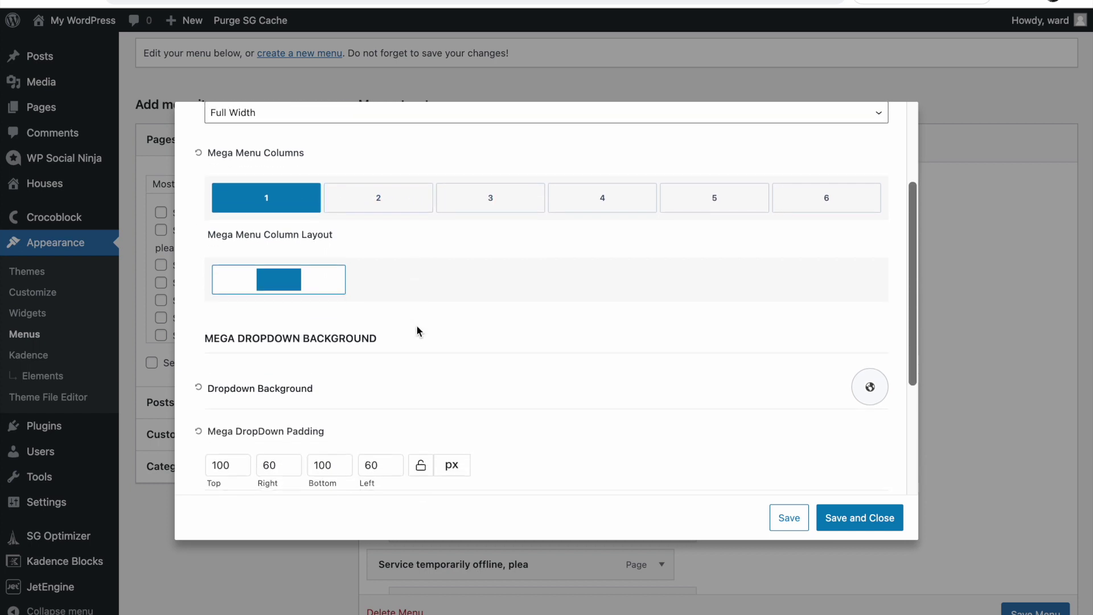
- Set Home's mega dropdown background to the reddish sunset shore photo, the fourth image in the media library
{"action": "scroll", "coordinate": [449, 381], "scroll_direction": "down", "scroll_amount": 2}
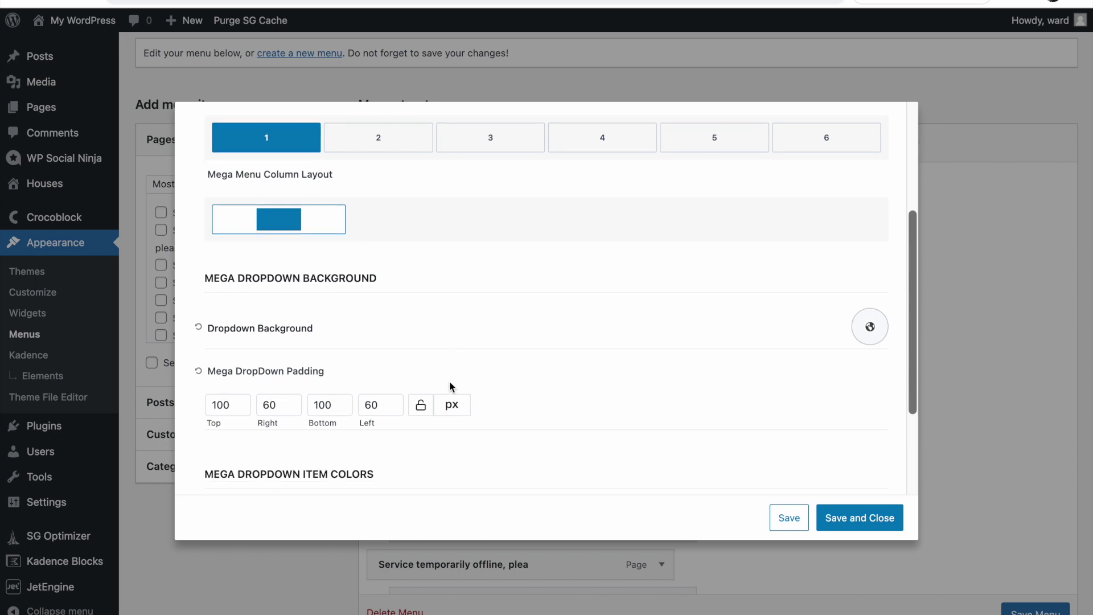
{"action": "left_click", "coordinate": [869, 283]}
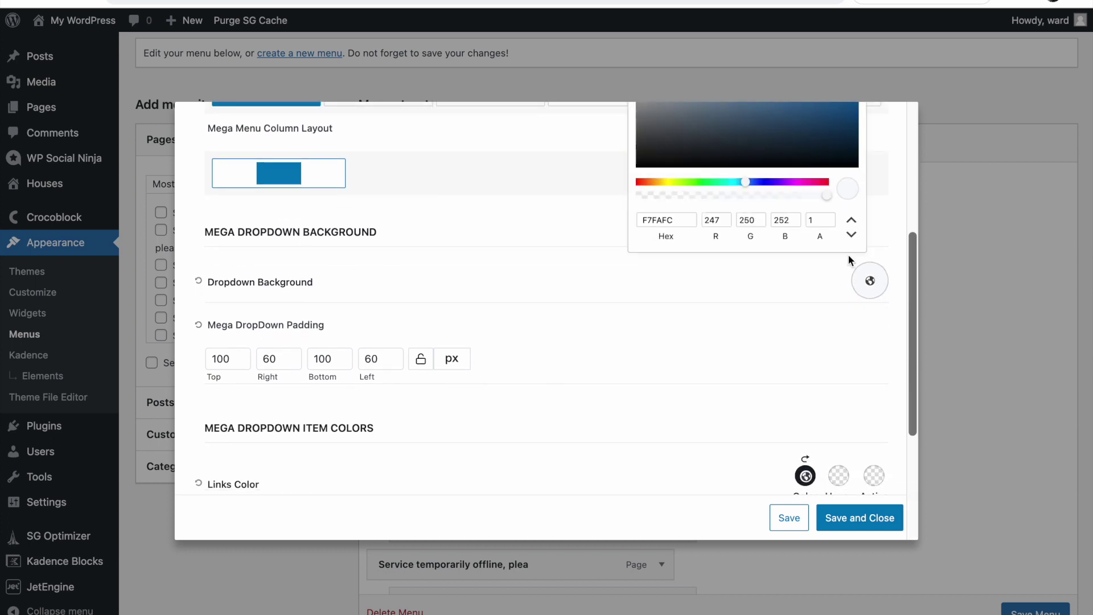
{"action": "scroll", "coordinate": [848, 254], "scroll_direction": "up", "scroll_amount": 2}
{"action": "scroll", "coordinate": [848, 259], "scroll_direction": "up", "scroll_amount": 1}
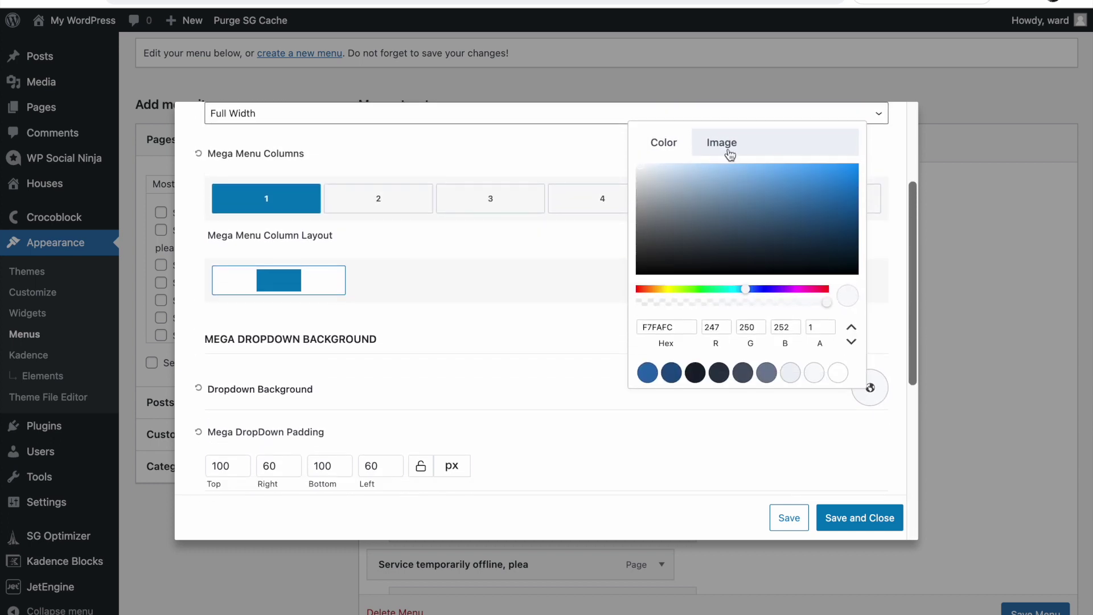
{"action": "left_click", "coordinate": [721, 146]}
{"action": "scroll", "coordinate": [717, 171], "scroll_direction": "down", "scroll_amount": 1}
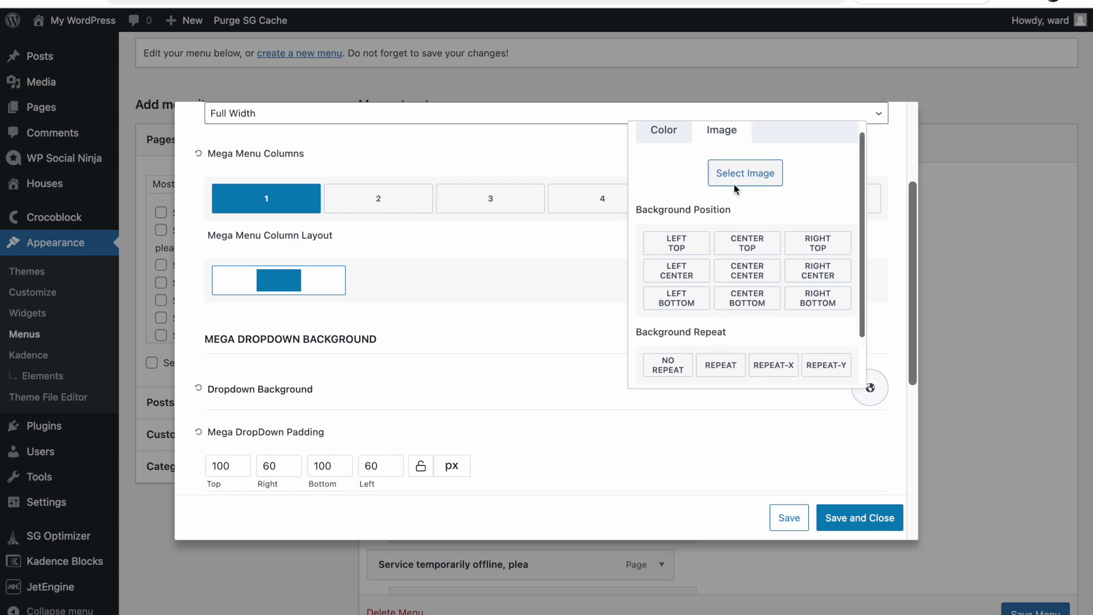
{"action": "left_click", "coordinate": [736, 175]}
{"action": "left_click", "coordinate": [360, 233]}
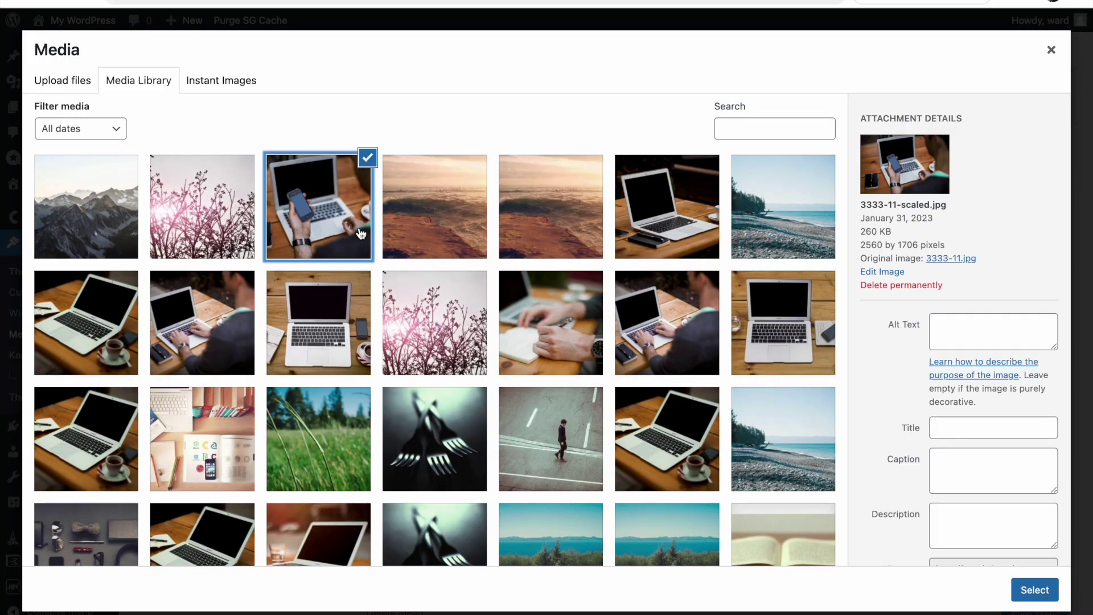
{"action": "left_click", "coordinate": [440, 230]}
{"action": "left_click", "coordinate": [1034, 590]}
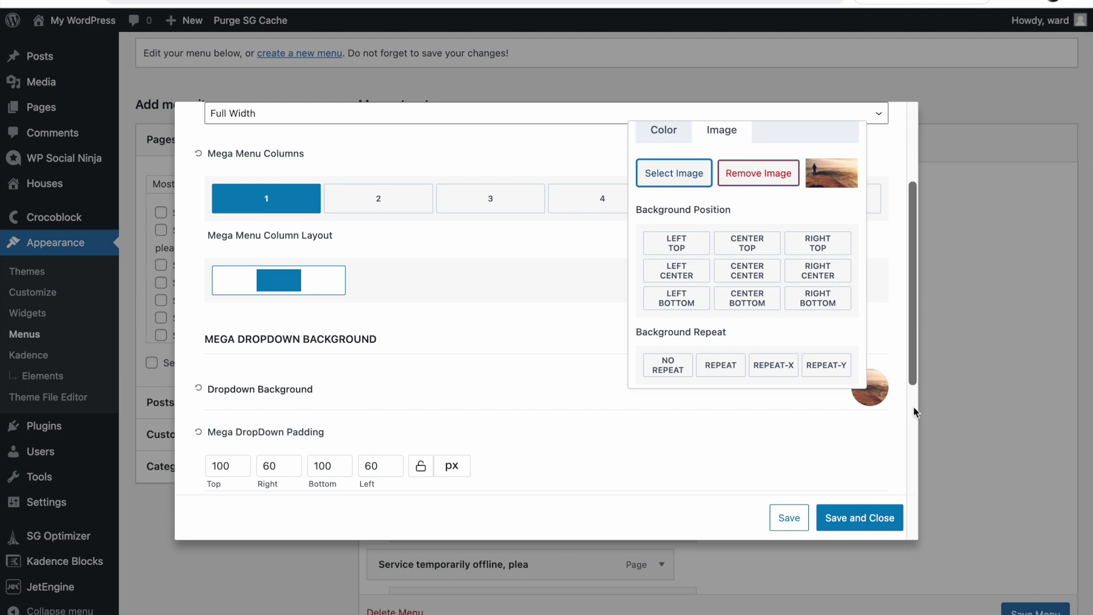
- Set the background image's position to Center Center, its repeat to No Repeat and its size to Cover
{"action": "left_click", "coordinate": [746, 272]}
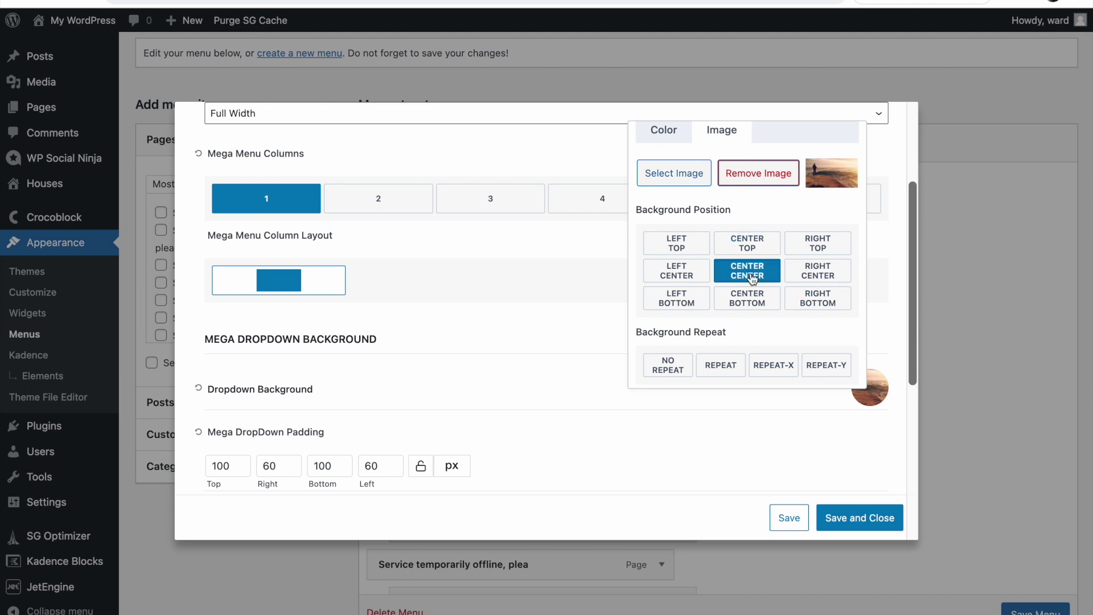
{"action": "left_click", "coordinate": [670, 367]}
{"action": "scroll", "coordinate": [669, 368], "scroll_direction": "down", "scroll_amount": 2}
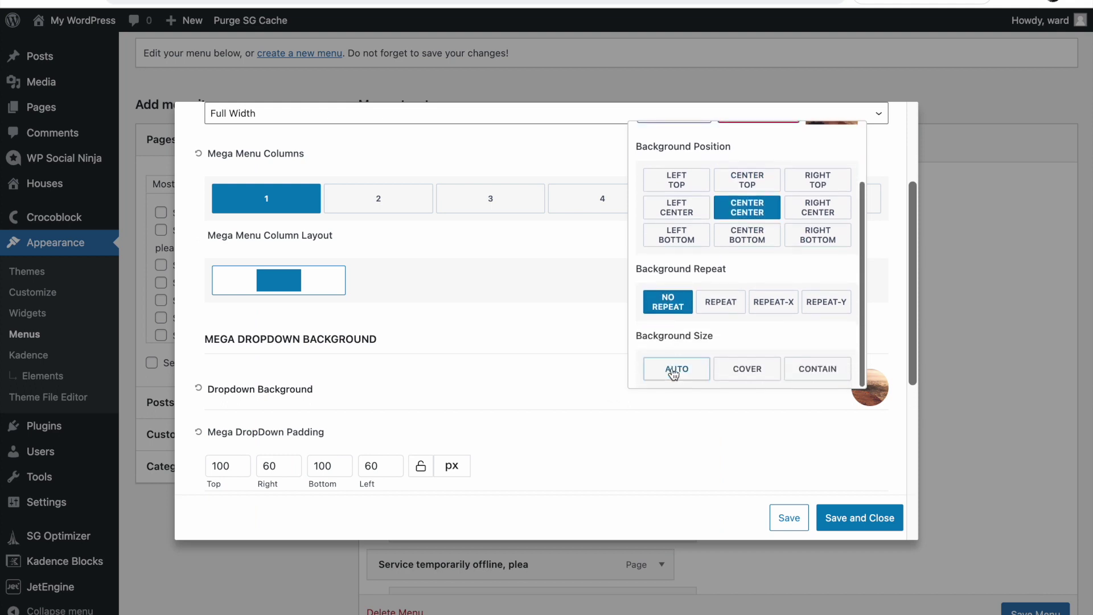
{"action": "left_click", "coordinate": [746, 371]}
{"action": "scroll", "coordinate": [628, 428], "scroll_direction": "down", "scroll_amount": 3}
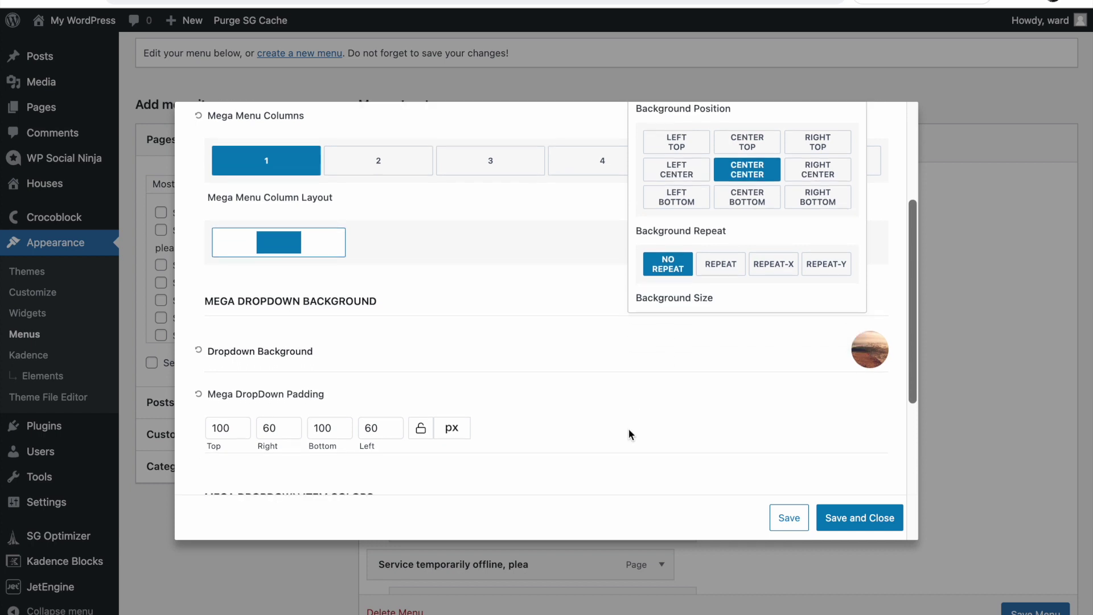
- Review Home's dropdown padding, link colors and divider options, and save and close the menu item settings
{"action": "scroll", "coordinate": [387, 432], "scroll_direction": "down", "scroll_amount": 3}
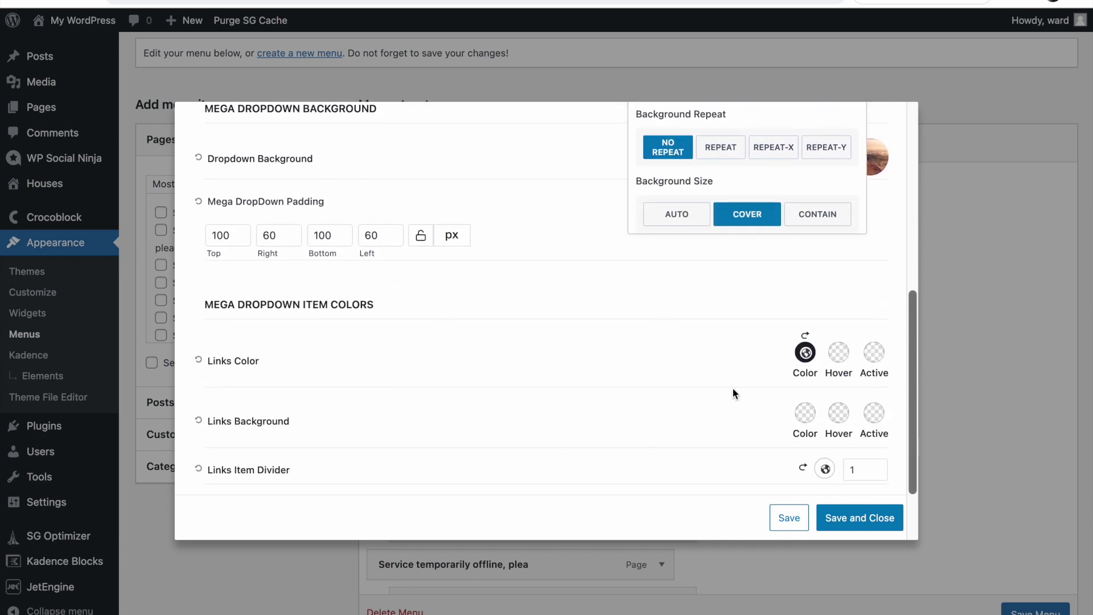
{"action": "scroll", "coordinate": [512, 398], "scroll_direction": "down", "scroll_amount": 1}
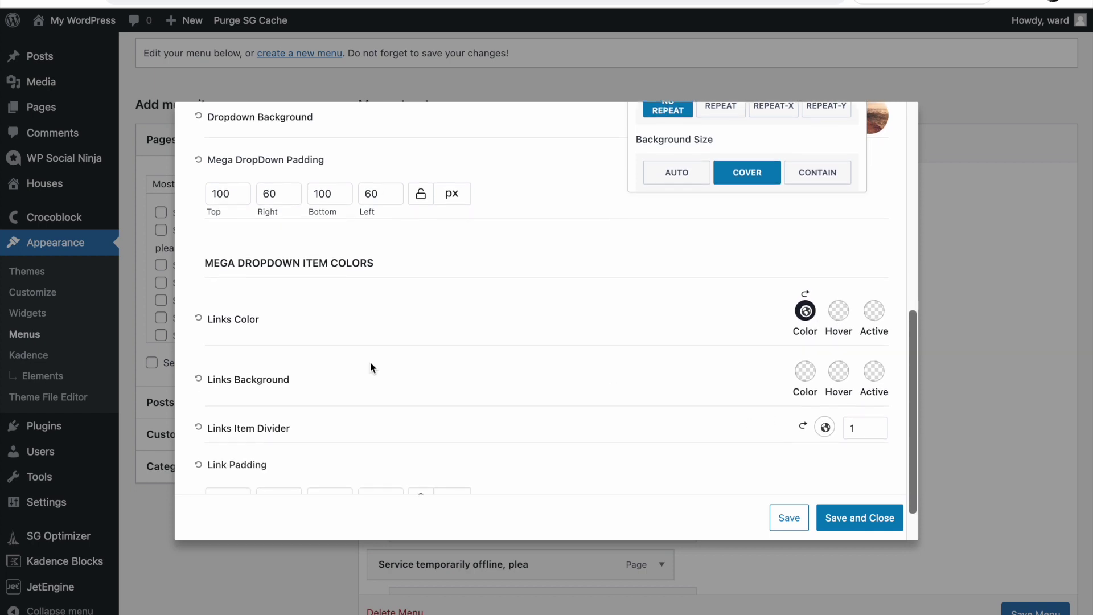
{"action": "scroll", "coordinate": [274, 310], "scroll_direction": "down", "scroll_amount": 2}
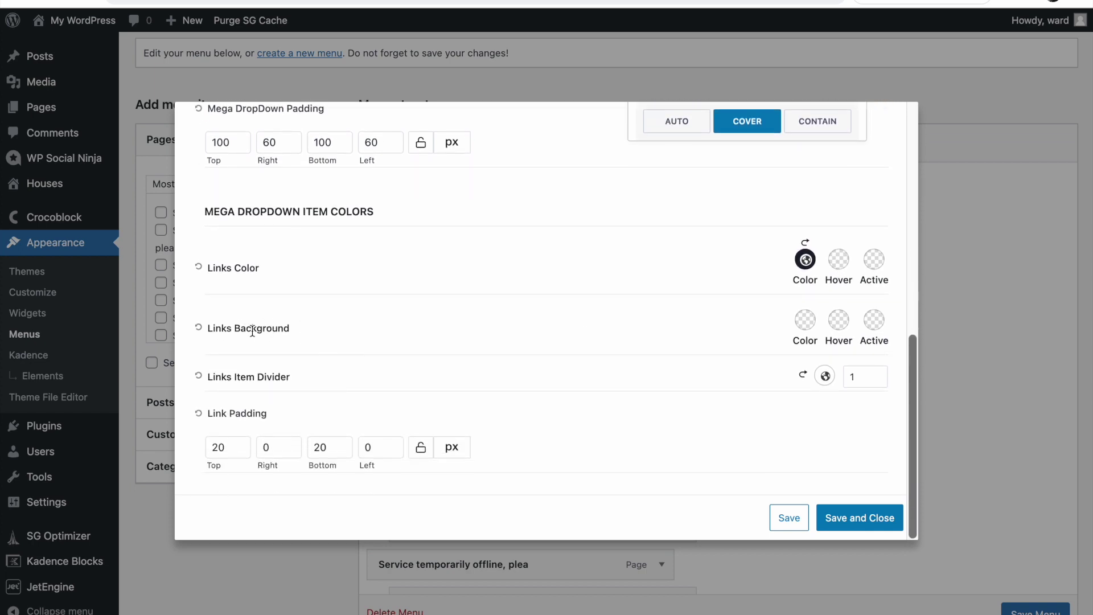
{"action": "left_click", "coordinate": [789, 521]}
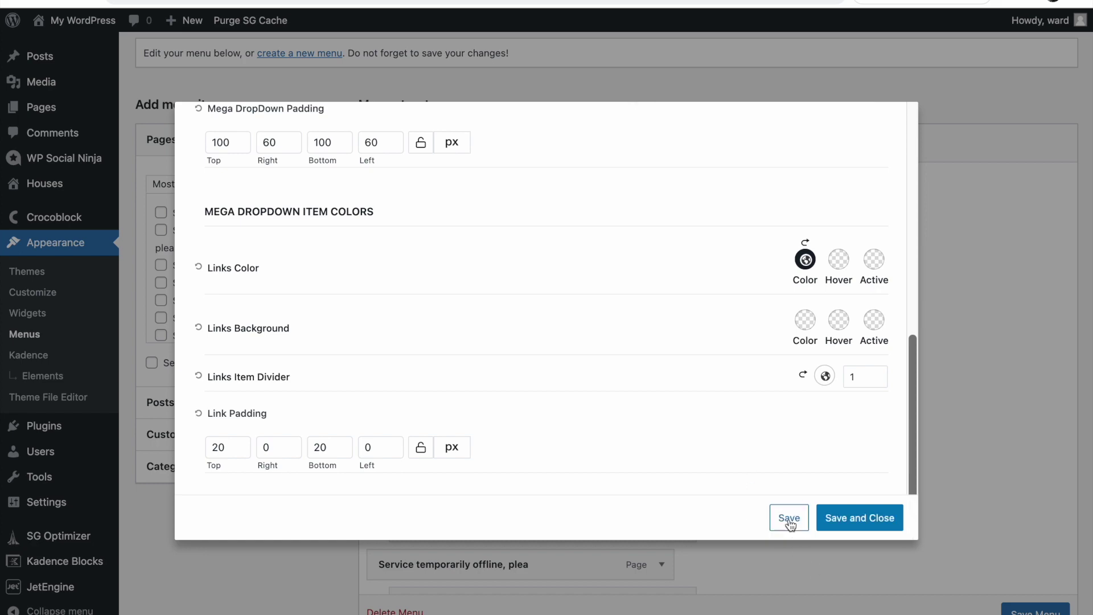
{"action": "left_click", "coordinate": [869, 519]}
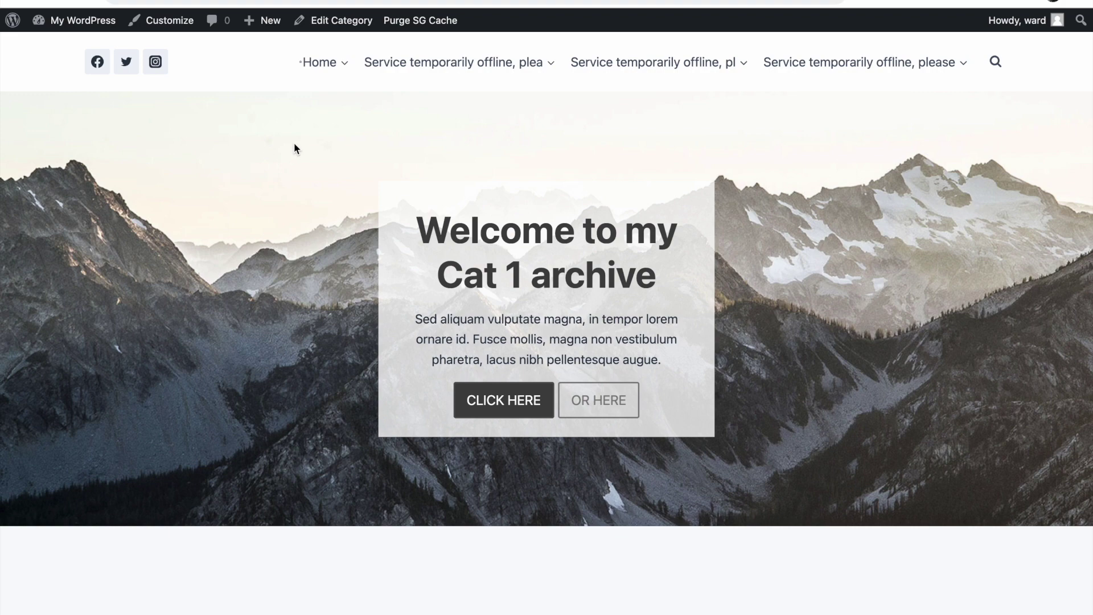
{"action": "mouse_move", "coordinate": [304, 76]}
- Back in the menu editor, set Home's icon size to 150 in its label settings and save and close
{"action": "left_click", "coordinate": [588, 12]}
{"action": "scroll", "coordinate": [568, 348], "scroll_direction": "down", "scroll_amount": 3}
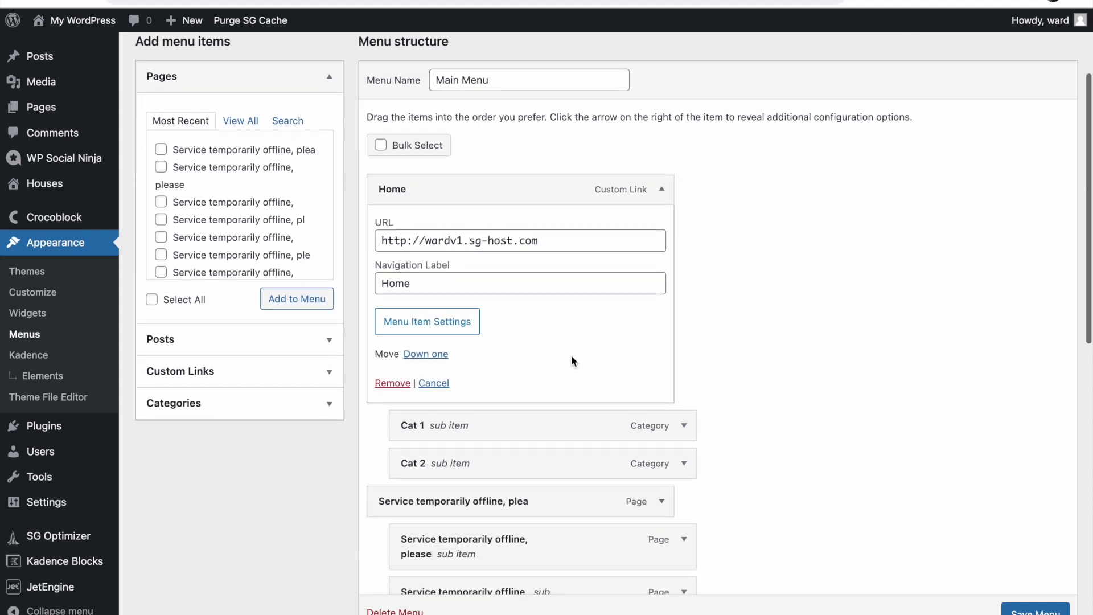
{"action": "left_click", "coordinate": [442, 324]}
{"action": "left_click", "coordinate": [580, 124]}
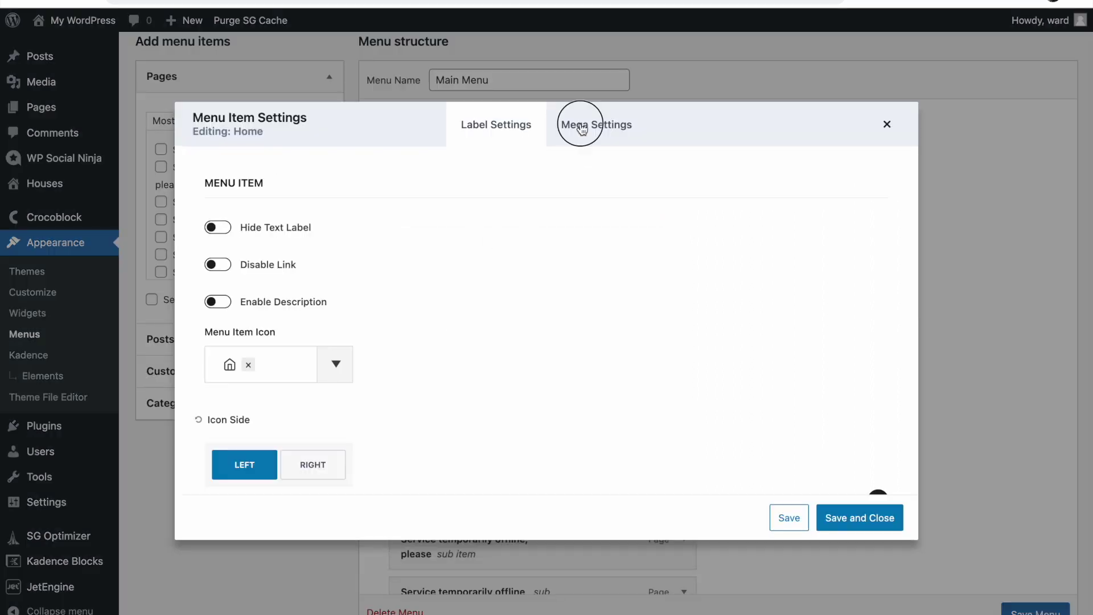
{"action": "left_click", "coordinate": [517, 134]}
{"action": "scroll", "coordinate": [336, 444], "scroll_direction": "down", "scroll_amount": 3}
{"action": "left_click", "coordinate": [468, 370]}
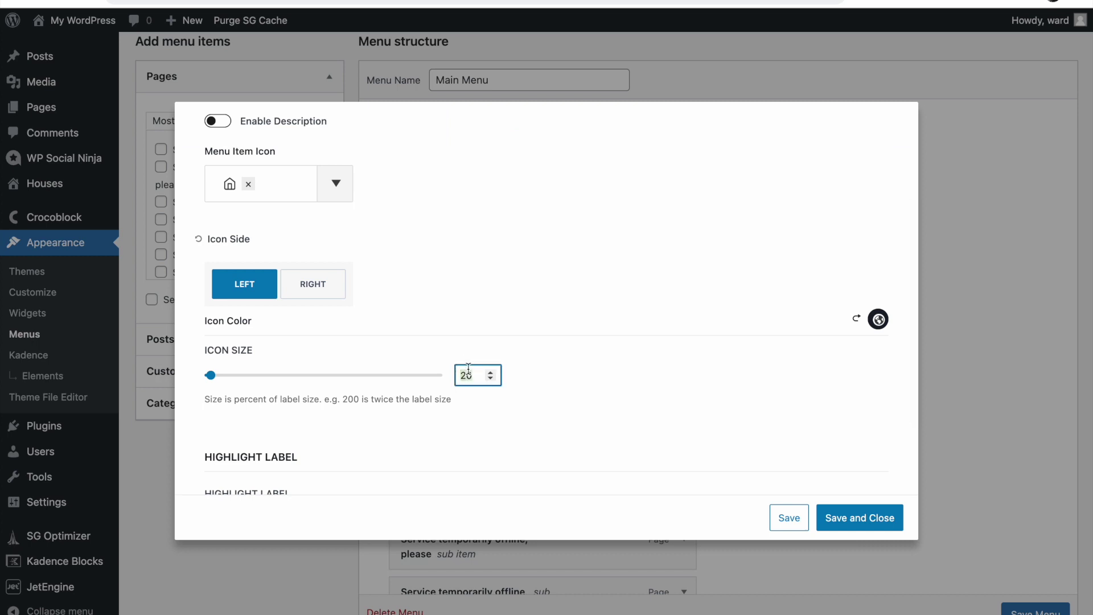
{"action": "key", "text": "BackSpace"}
{"action": "type", "text": "100"}
{"action": "key", "text": "BackSpace"}
{"action": "key", "text": "BackSpace"}
{"action": "type", "text": "50"}
{"action": "left_click", "coordinate": [636, 432]}
{"action": "left_click", "coordinate": [860, 526]}
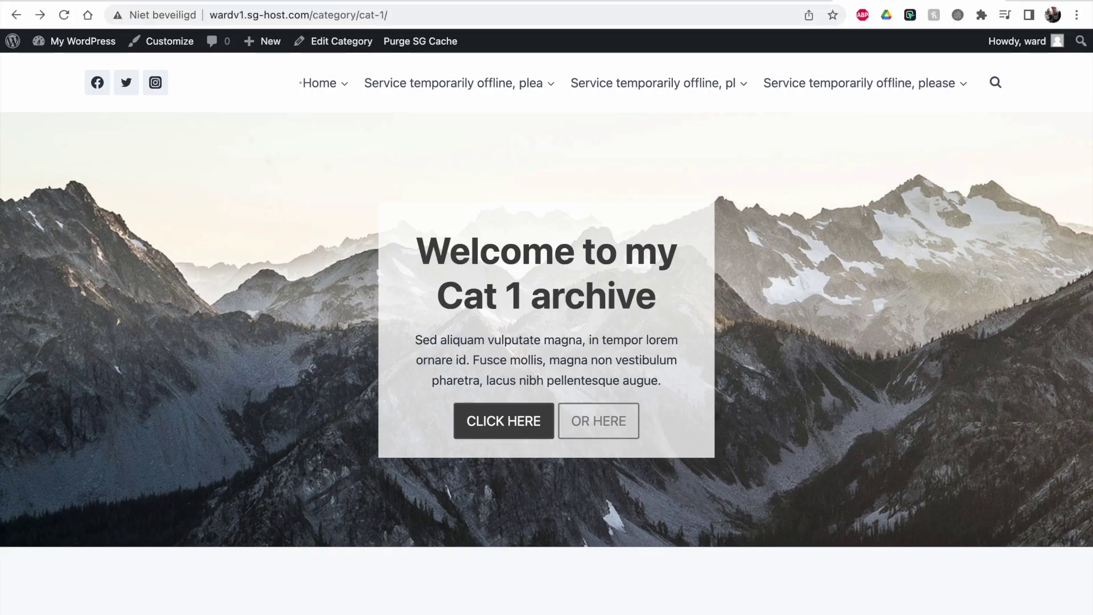
- Reload the Cat 1 archive page on the site and preview Home's icon and mega dropdown
{"action": "left_click", "coordinate": [64, 14]}
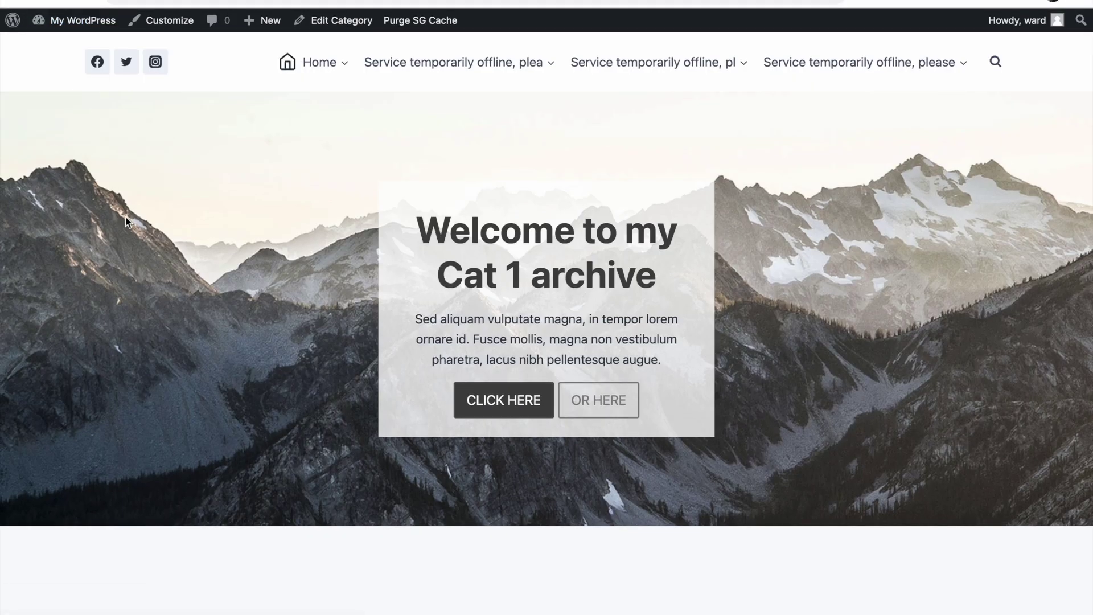
{"action": "mouse_move", "coordinate": [281, 75]}
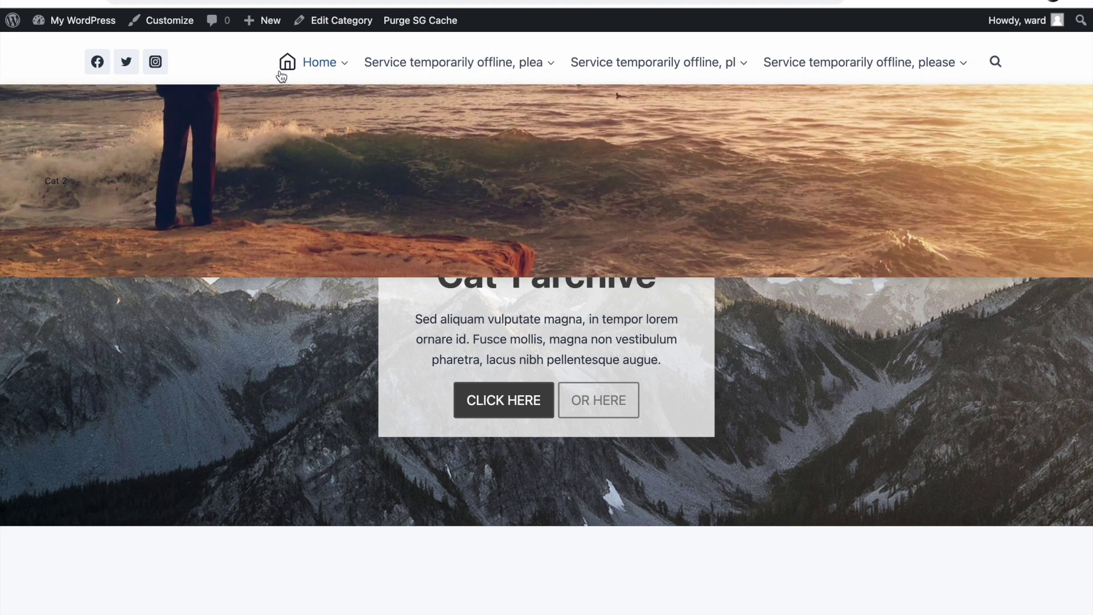
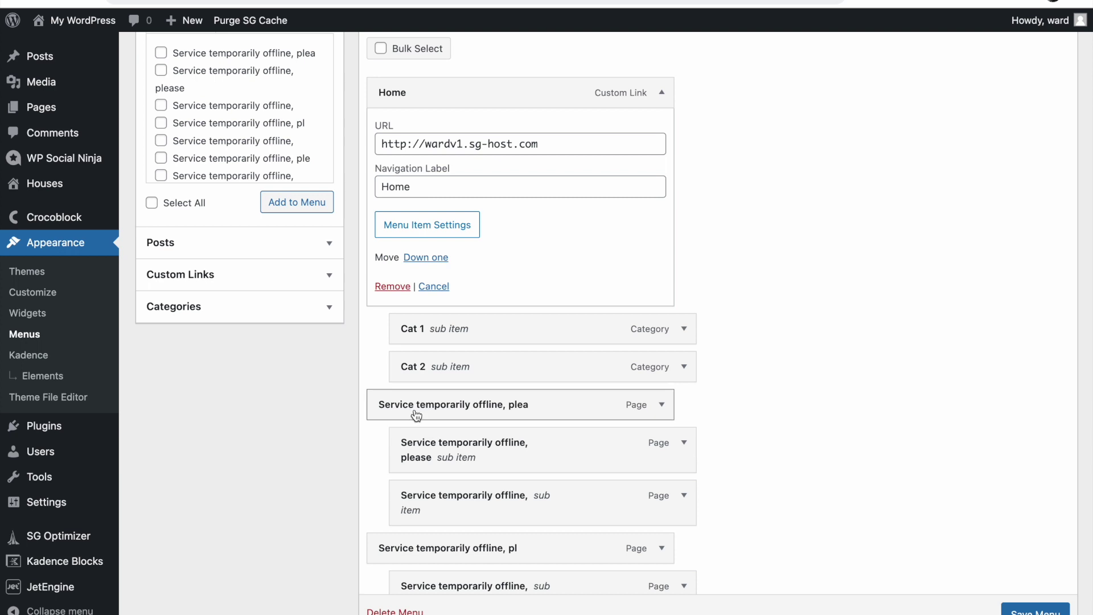
- Enable the mega menu dropdown for the "Service temporarily offline, plea" item with Full Width and 1 column
{"action": "left_click", "coordinate": [651, 401]}
{"action": "scroll", "coordinate": [659, 408], "scroll_direction": "down", "scroll_amount": 3}
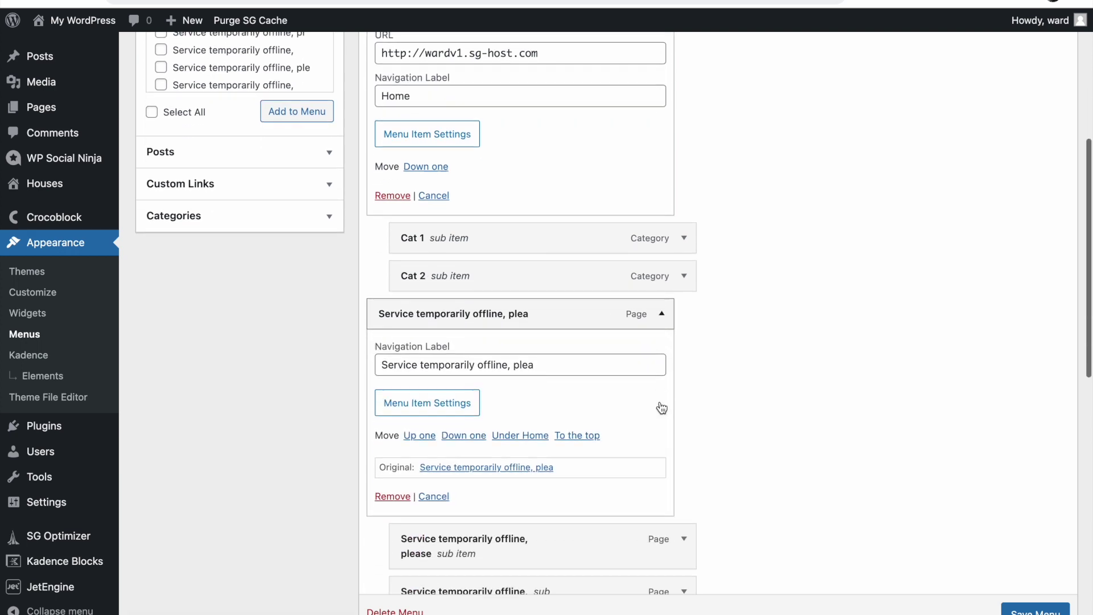
{"action": "left_click", "coordinate": [431, 372]}
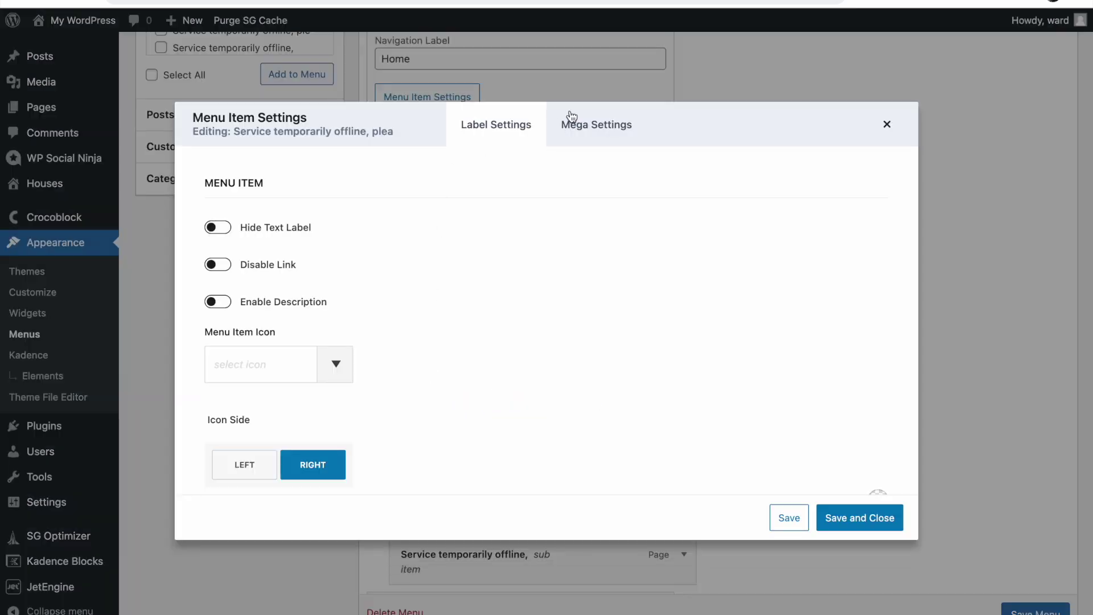
{"action": "left_click", "coordinate": [568, 119]}
{"action": "left_click", "coordinate": [218, 228]}
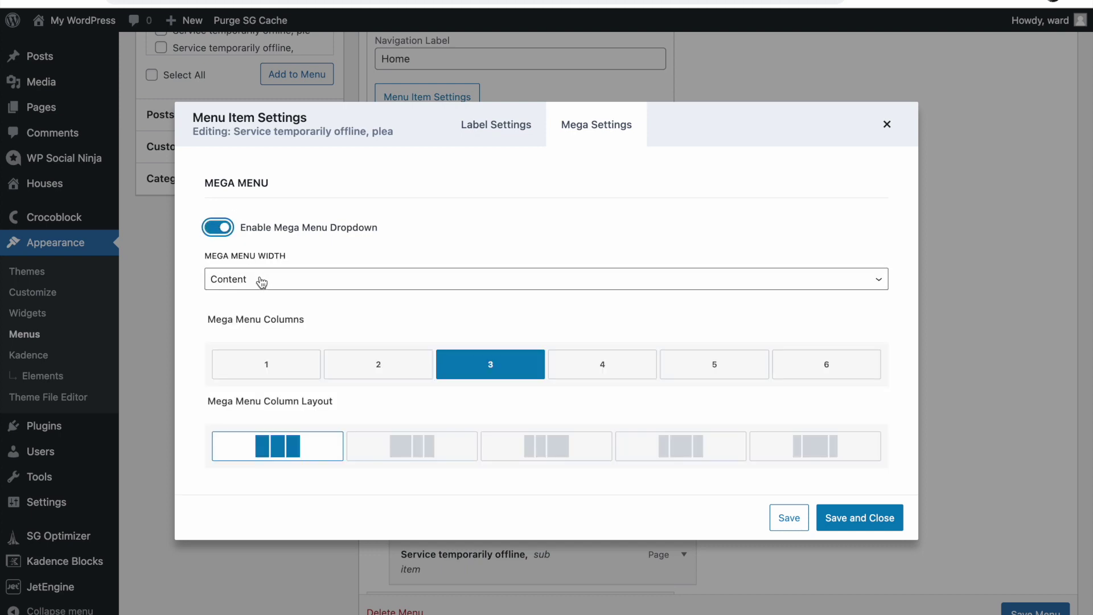
{"action": "left_click", "coordinate": [261, 282]}
{"action": "left_click", "coordinate": [257, 313]}
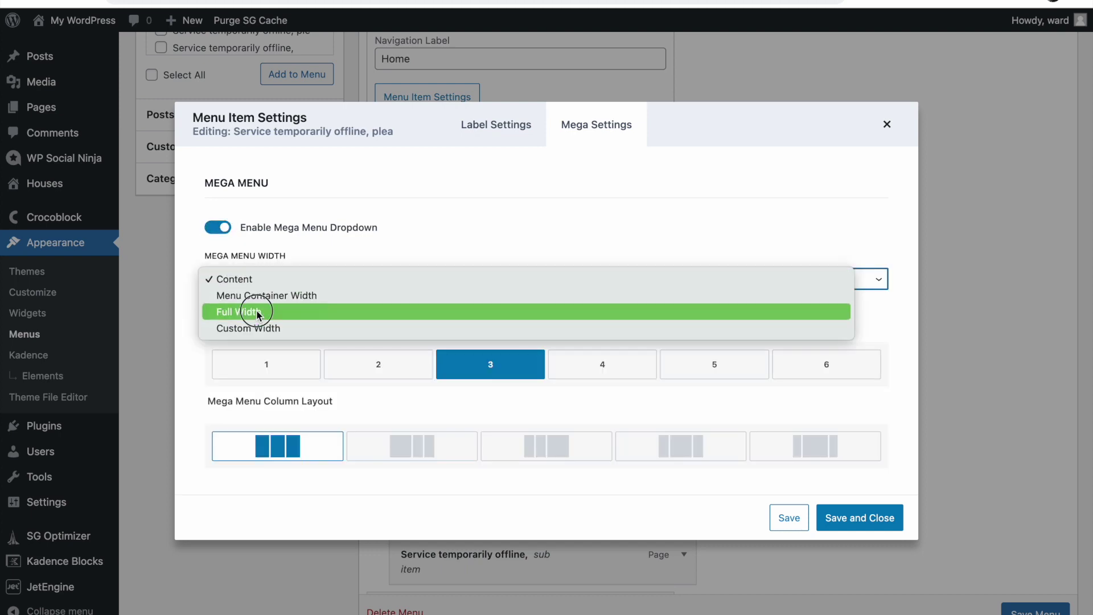
{"action": "left_click", "coordinate": [259, 363]}
- Set this item's mega dropdown background to the sunset shore photo, the fifth image in the media library
{"action": "scroll", "coordinate": [261, 366], "scroll_direction": "down", "scroll_amount": 3}
{"action": "scroll", "coordinate": [261, 366], "scroll_direction": "down", "scroll_amount": 3}
{"action": "left_click", "coordinate": [867, 310]}
{"action": "scroll", "coordinate": [789, 149], "scroll_direction": "up", "scroll_amount": 2}
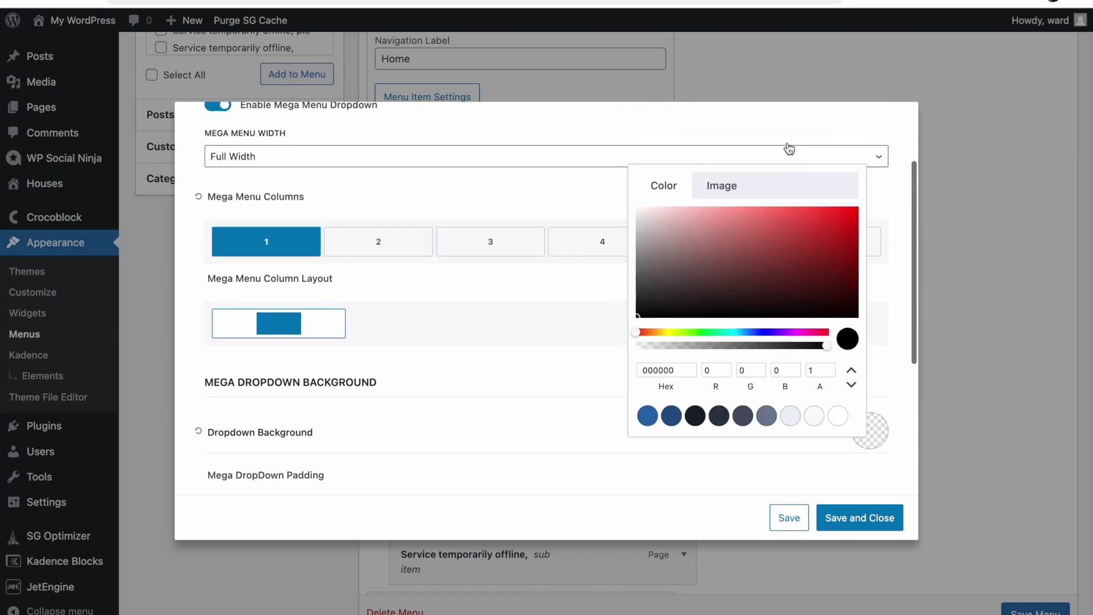
{"action": "left_click", "coordinate": [722, 261]}
{"action": "left_click", "coordinate": [811, 306]}
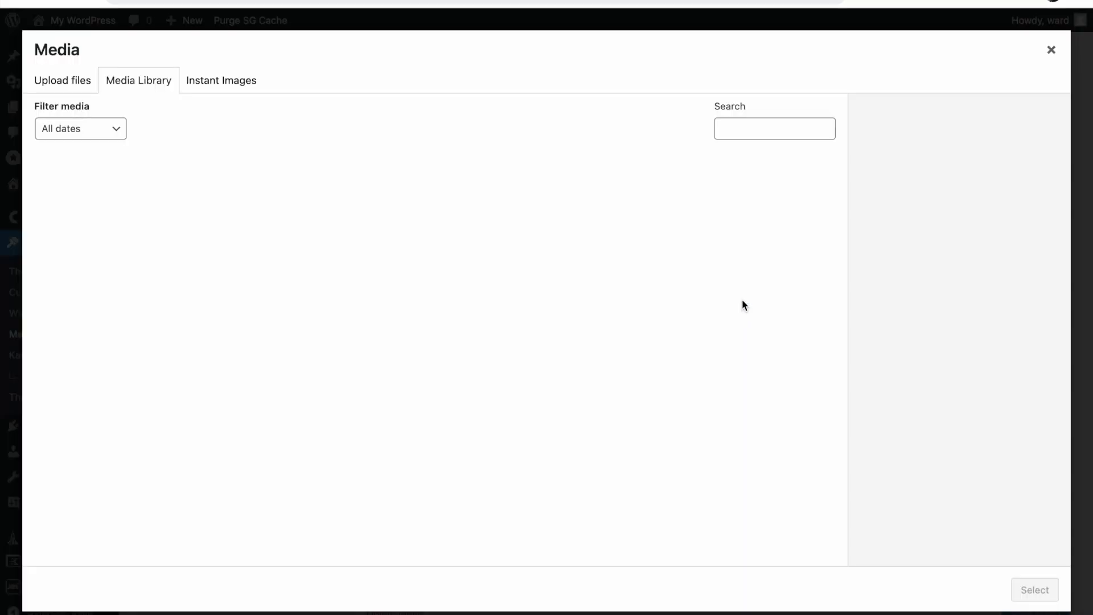
{"action": "left_click", "coordinate": [586, 220]}
{"action": "left_click", "coordinate": [1025, 589]}
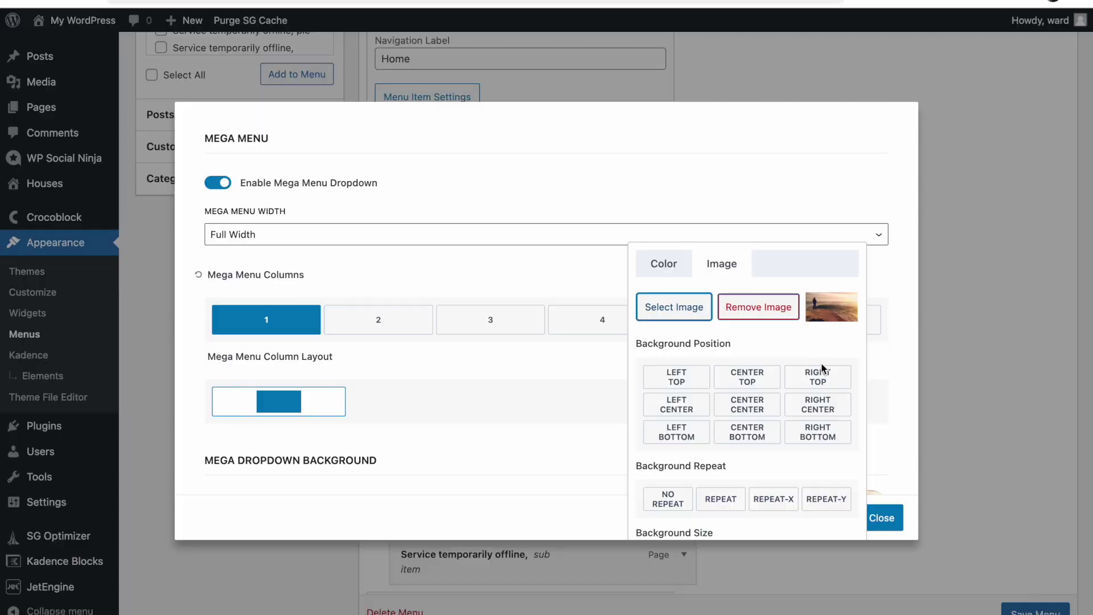
- Set the background to Center Center, No Repeat and Cover, and save and close the item's settings
{"action": "scroll", "coordinate": [785, 367], "scroll_direction": "down", "scroll_amount": 1}
{"action": "left_click", "coordinate": [747, 367]}
{"action": "scroll", "coordinate": [683, 367], "scroll_direction": "down", "scroll_amount": 3}
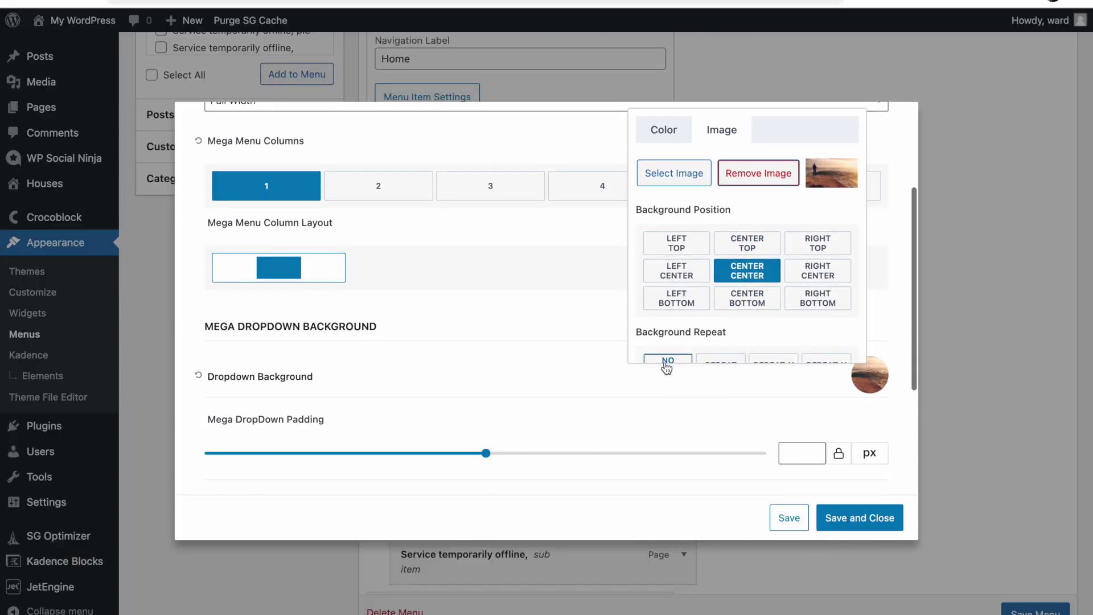
{"action": "left_click", "coordinate": [667, 367]}
{"action": "scroll", "coordinate": [677, 342], "scroll_direction": "down", "scroll_amount": 2}
{"action": "left_click", "coordinate": [737, 346]}
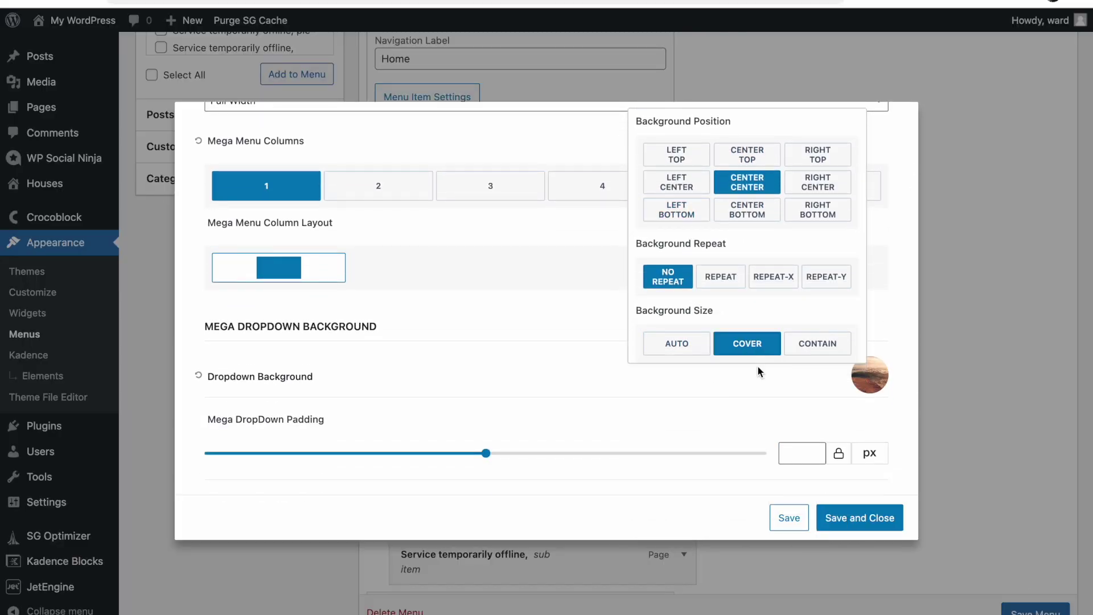
{"action": "left_click", "coordinate": [841, 518]}
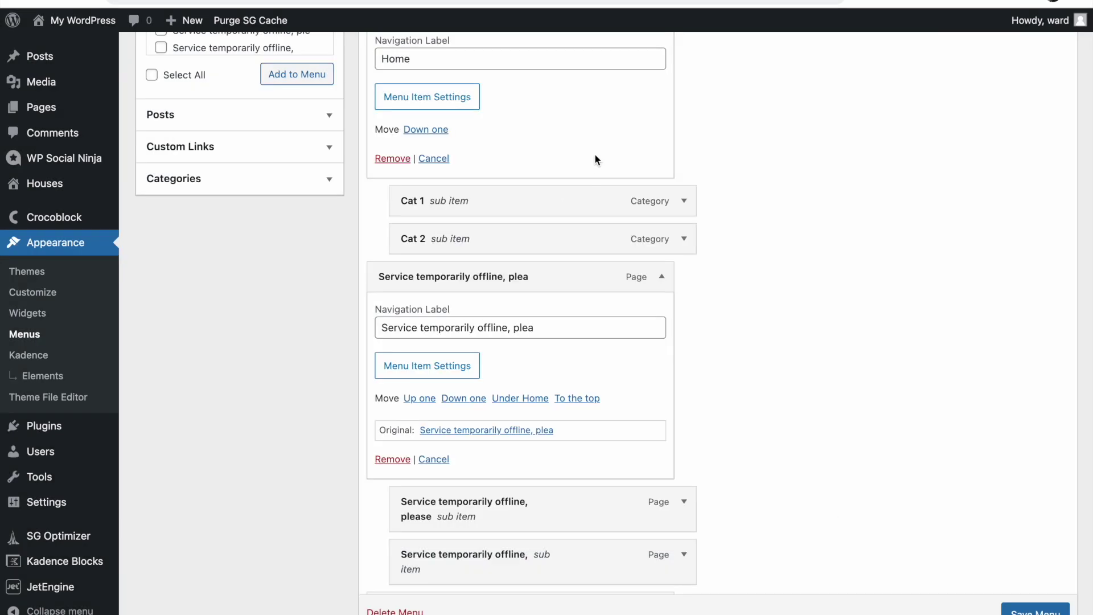
- Preview the dropdowns of the header menu items on the Cat 1 archive page, comparing mega and regular menus
{"action": "left_click", "coordinate": [911, 4]}
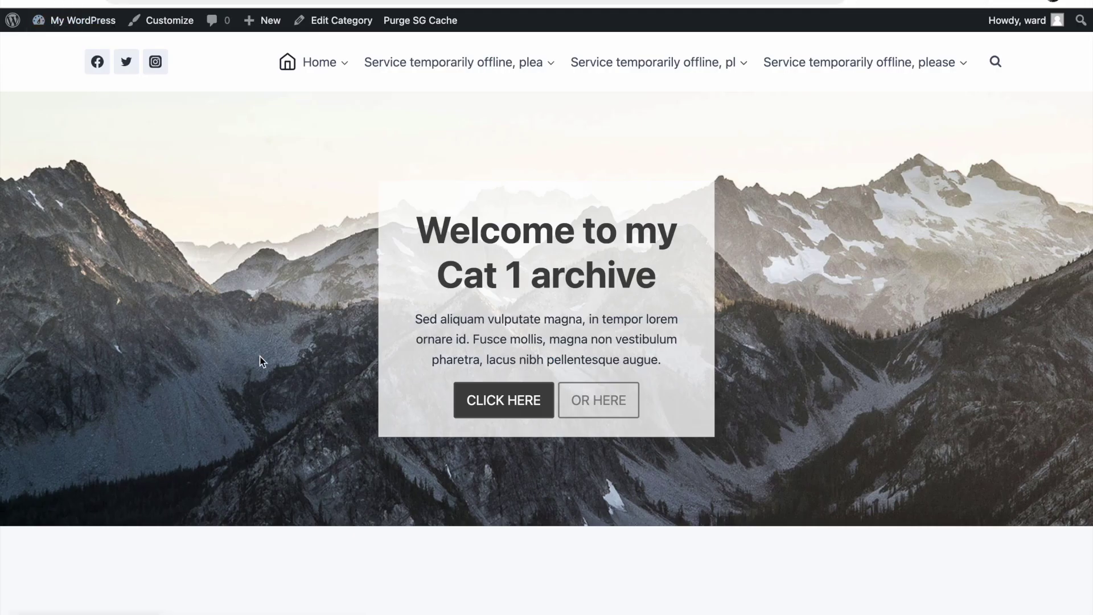
{"action": "mouse_move", "coordinate": [460, 67]}
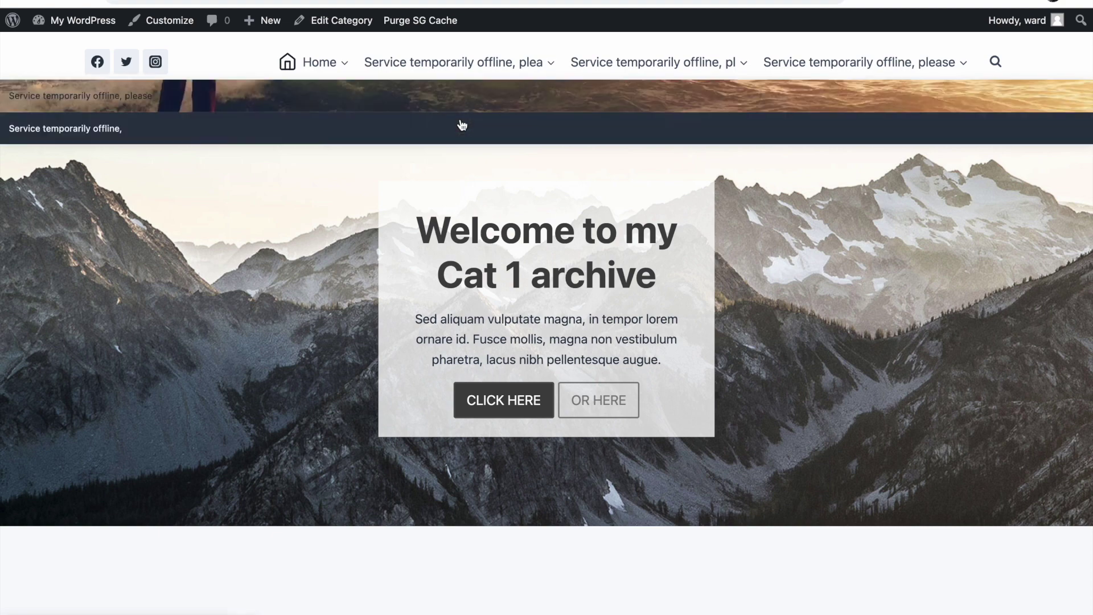
{"action": "mouse_move", "coordinate": [341, 69]}
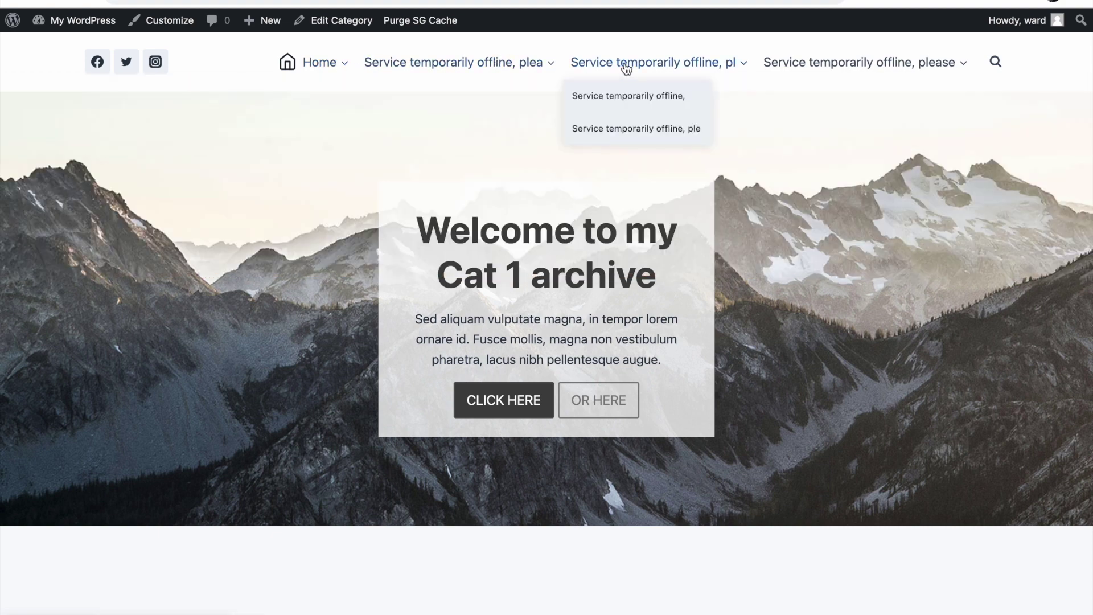
{"action": "mouse_move", "coordinate": [835, 76]}
{"action": "mouse_move", "coordinate": [666, 66]}
{"action": "mouse_move", "coordinate": [504, 69]}
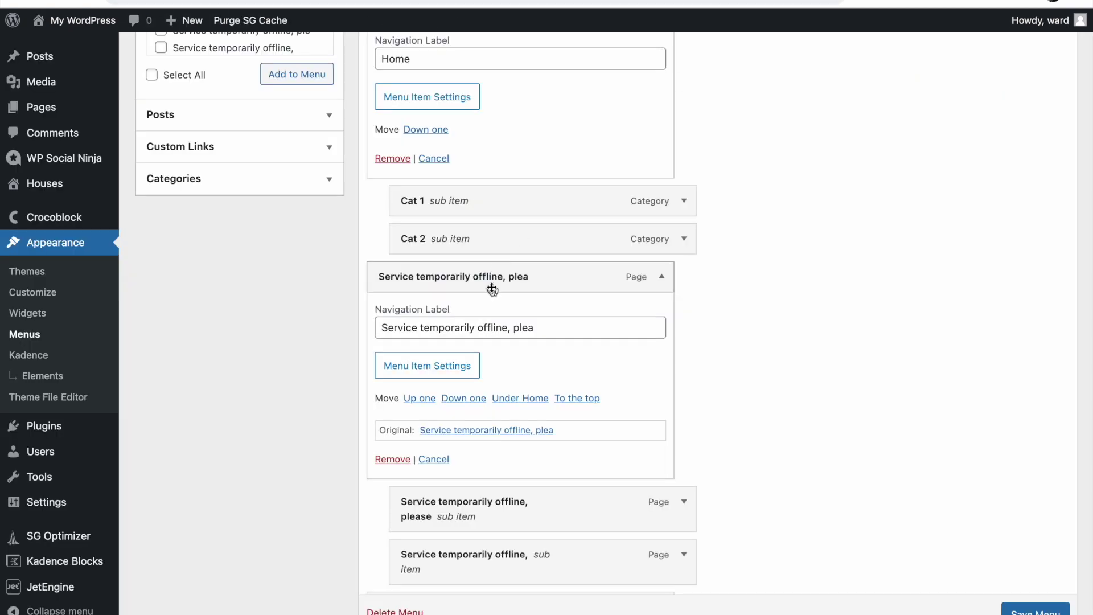
- Set the mega menu of the "Service temporarily offline, plea" item to 2 columns and save and close its settings
{"action": "scroll", "coordinate": [483, 267], "scroll_direction": "up", "scroll_amount": 1}
{"action": "scroll", "coordinate": [555, 319], "scroll_direction": "down", "scroll_amount": 3}
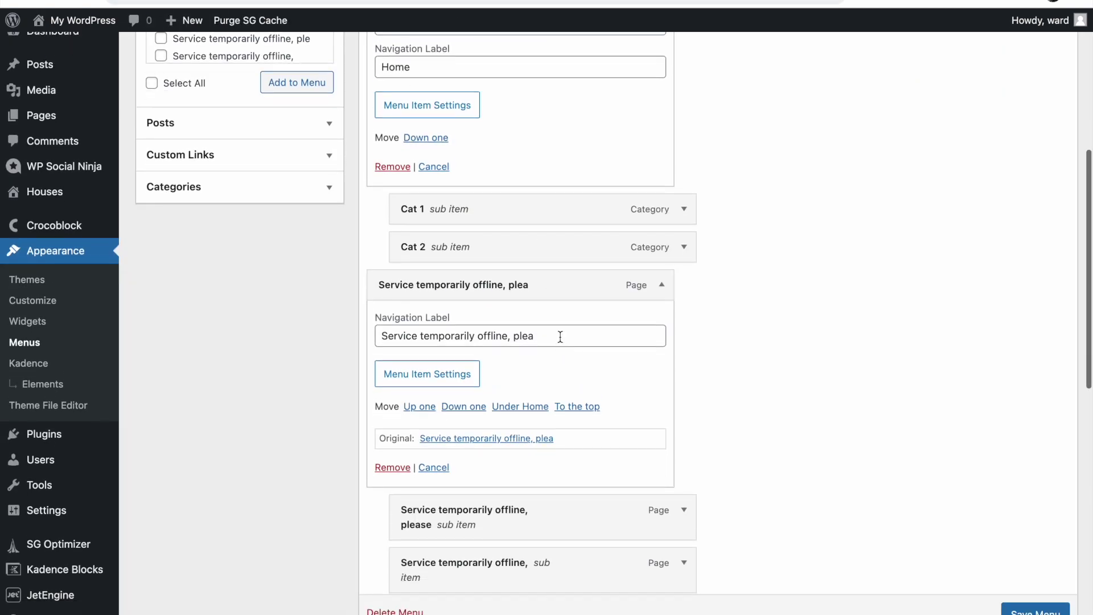
{"action": "scroll", "coordinate": [551, 304], "scroll_direction": "down", "scroll_amount": 1}
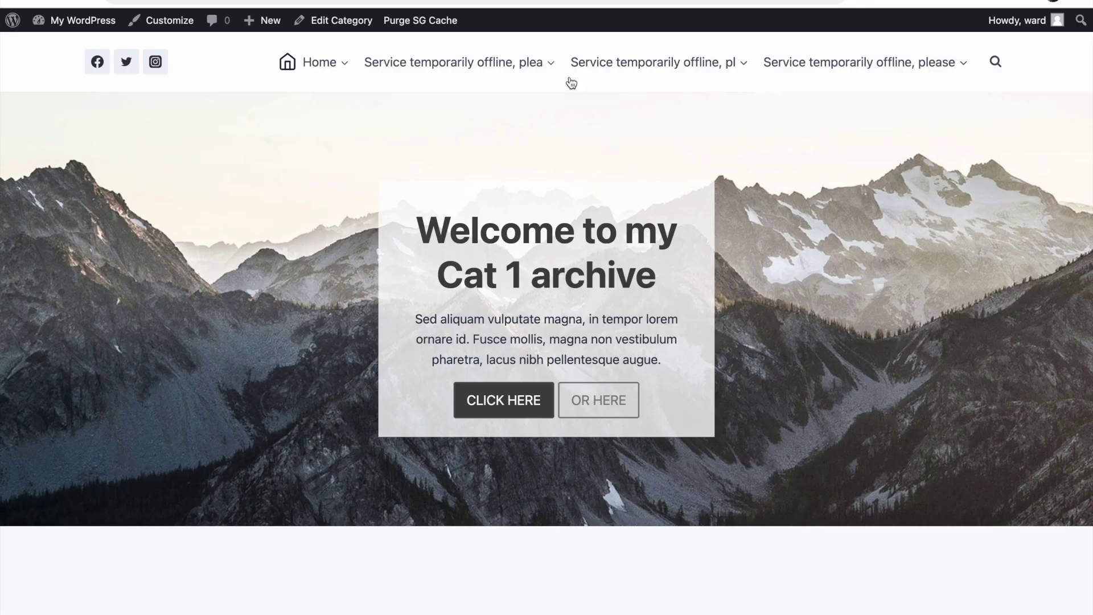
{"action": "mouse_move", "coordinate": [488, 66]}
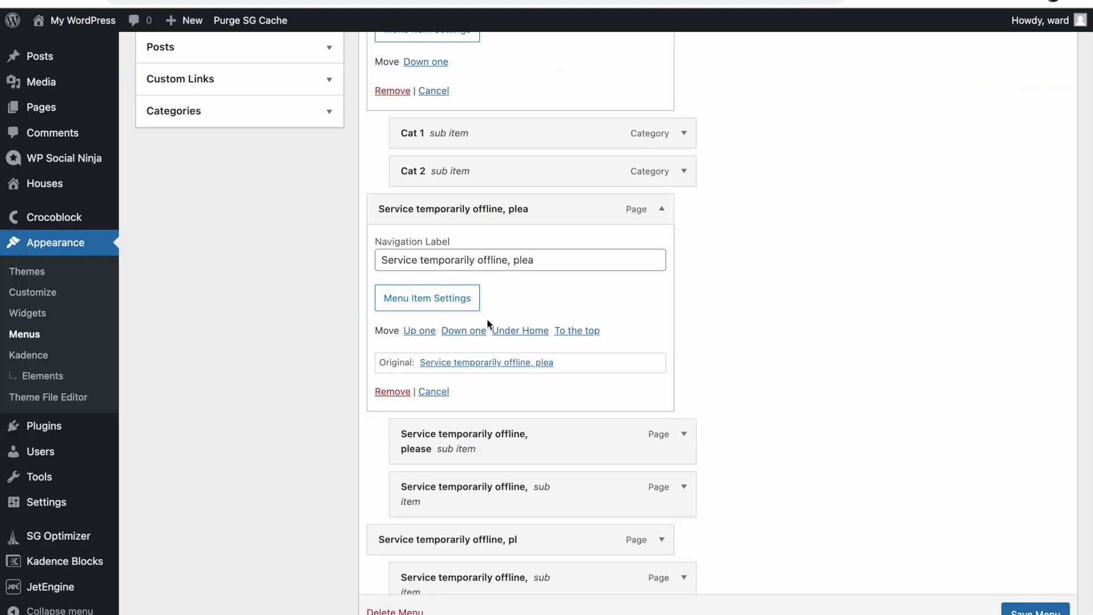
{"action": "left_click", "coordinate": [450, 301]}
{"action": "left_click", "coordinate": [574, 131]}
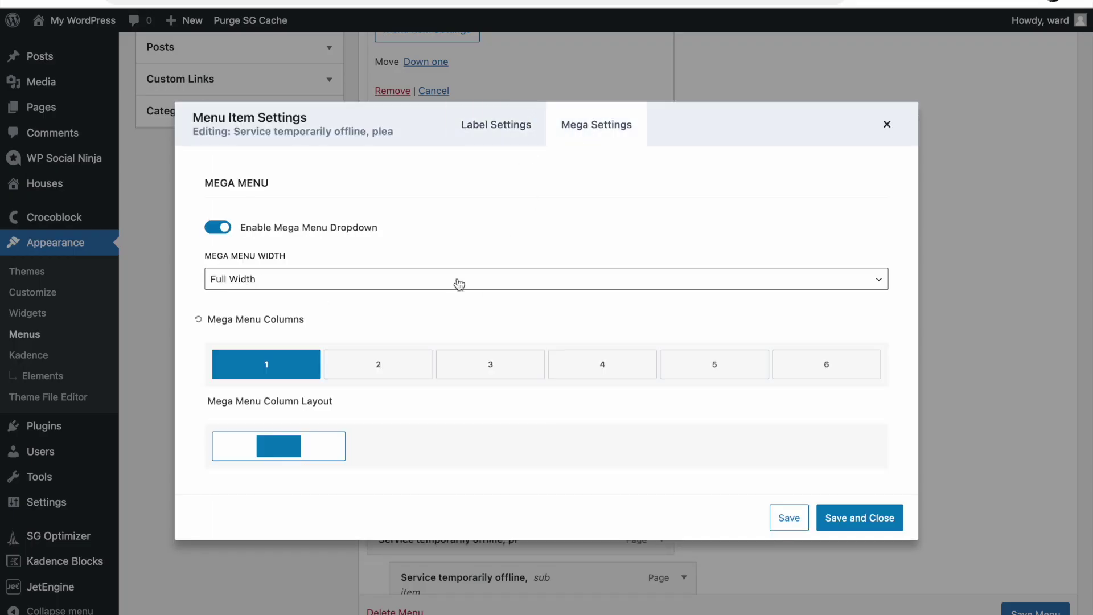
{"action": "left_click", "coordinate": [367, 377]}
{"action": "scroll", "coordinate": [381, 376], "scroll_direction": "down", "scroll_amount": 3}
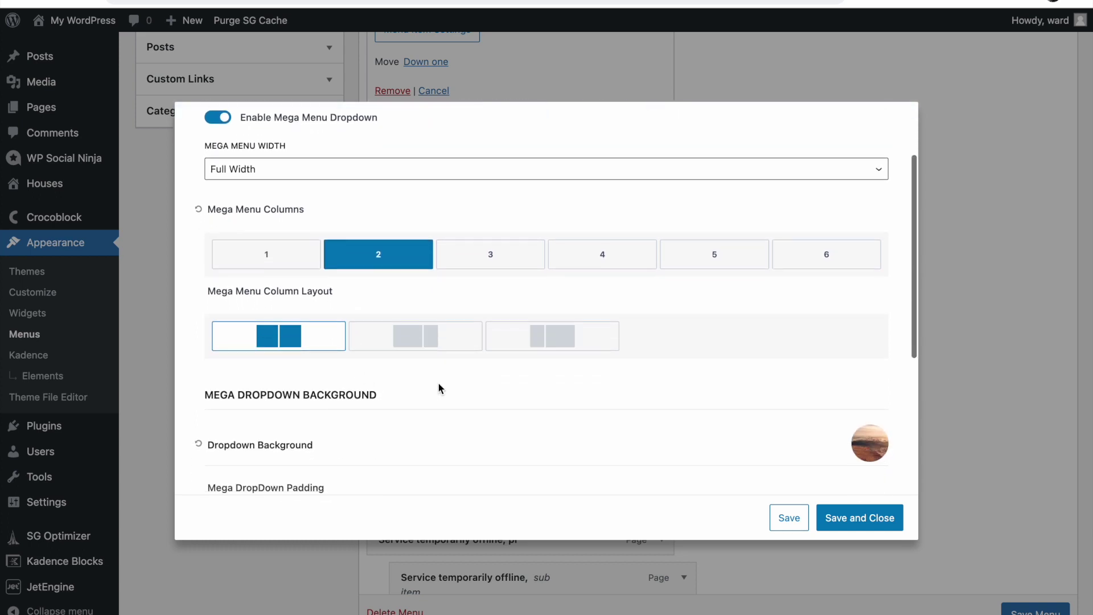
{"action": "left_click", "coordinate": [863, 517]}
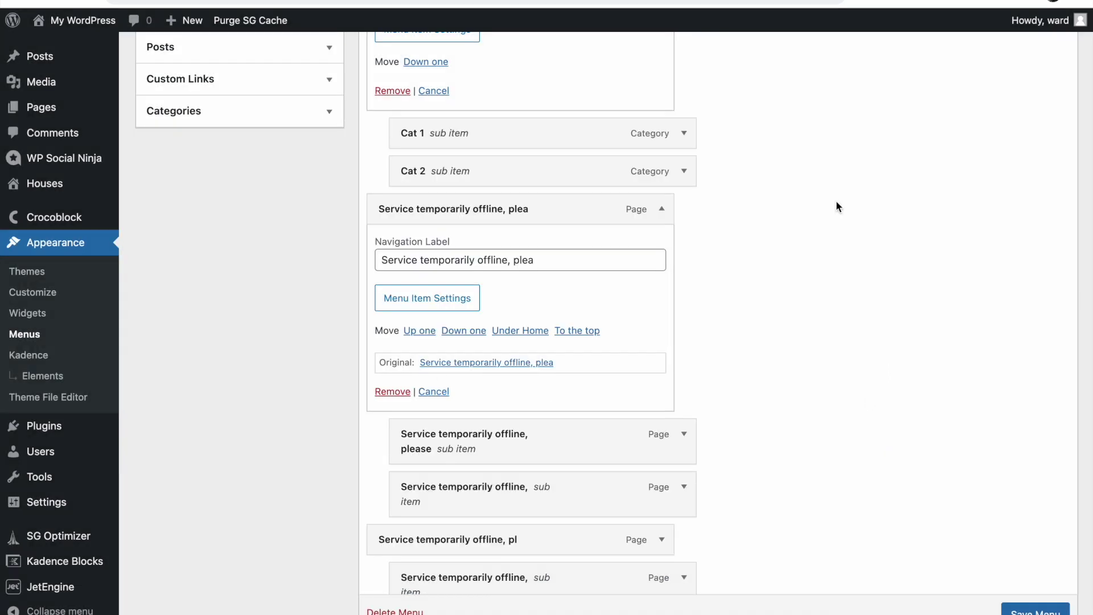
- Reload the Cat 1 archive page and preview the two-column dropdown of the "Service temporarily offline, plea" item
{"action": "left_click", "coordinate": [847, 1]}
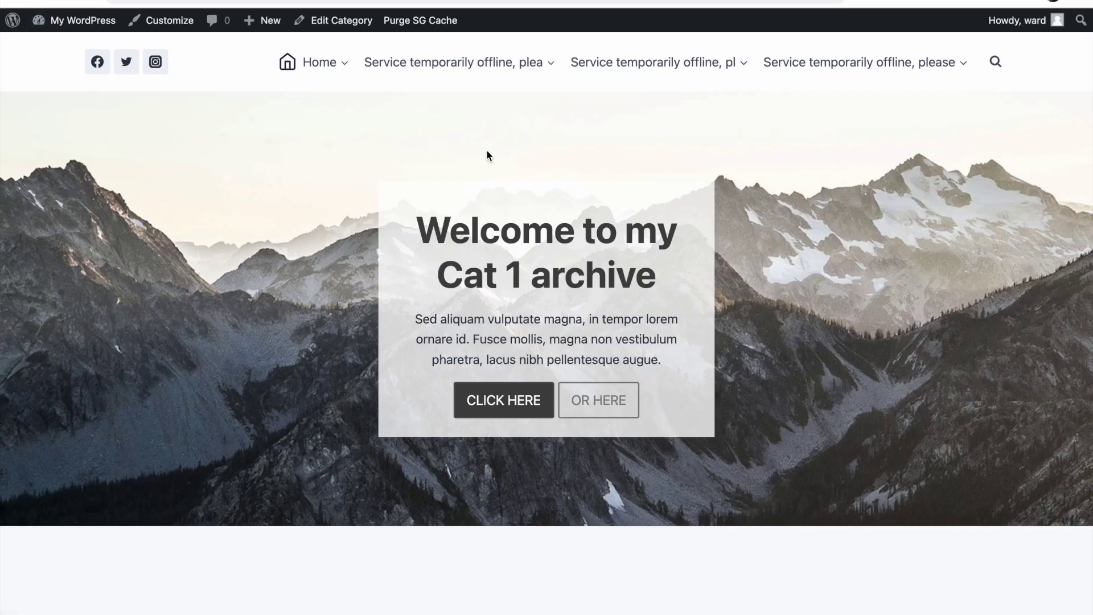
{"action": "mouse_move", "coordinate": [442, 73]}
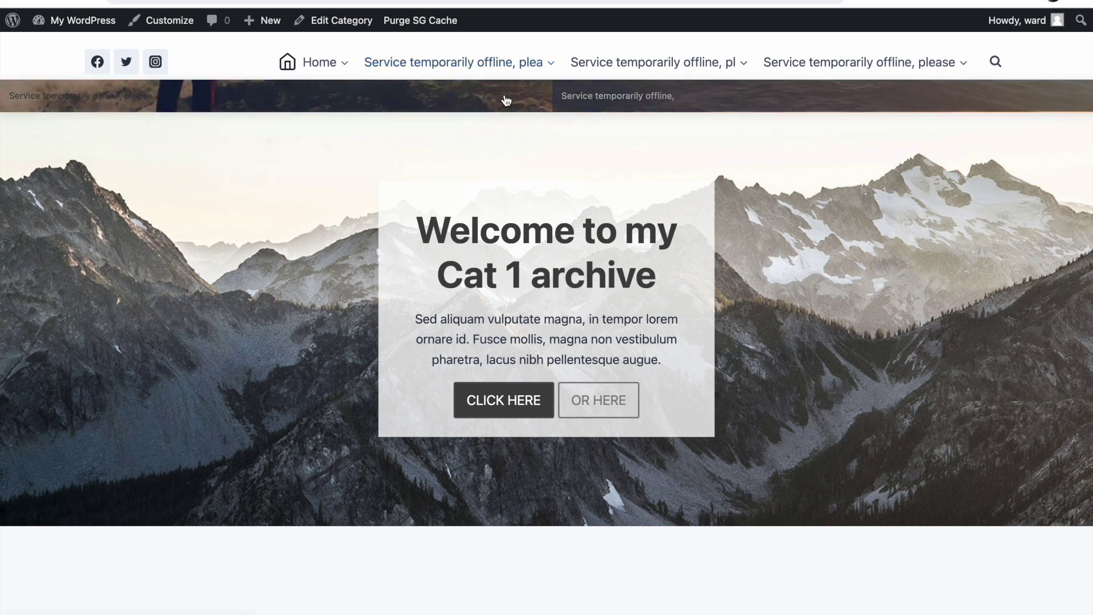
{"action": "mouse_move", "coordinate": [488, 61]}
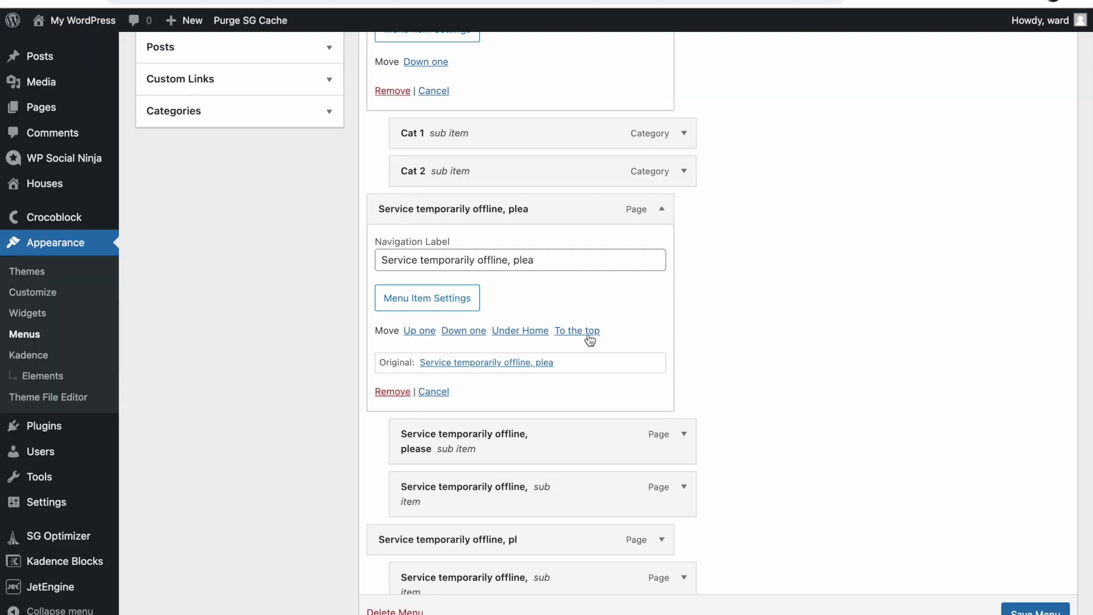
- Set the mega menu columns of the "Service temporarily offline, plea" item back to 1
{"action": "left_click", "coordinate": [446, 310]}
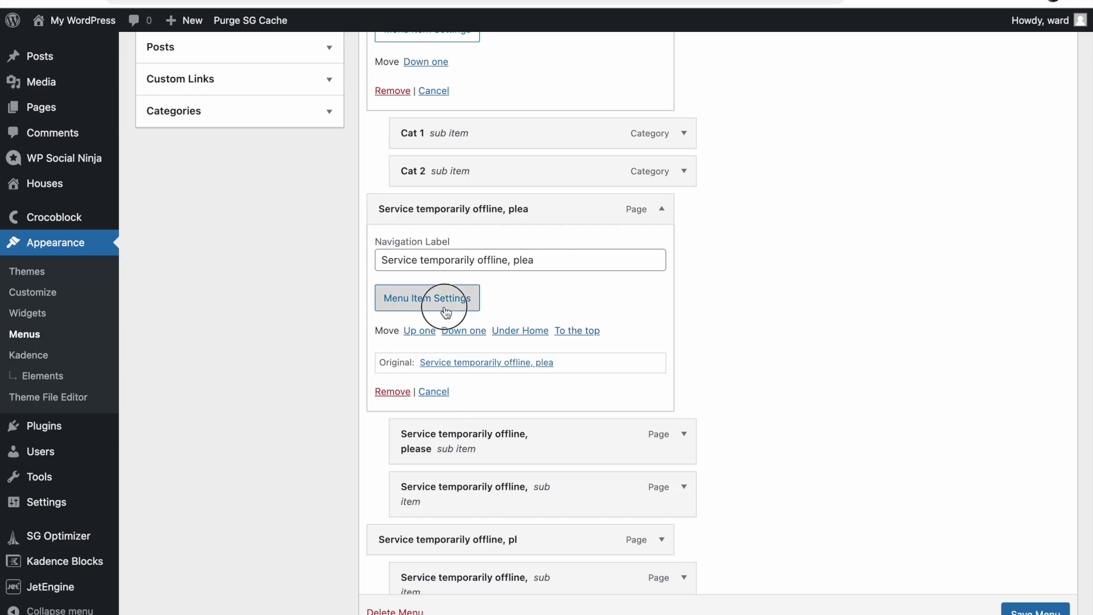
{"action": "left_click", "coordinate": [585, 136]}
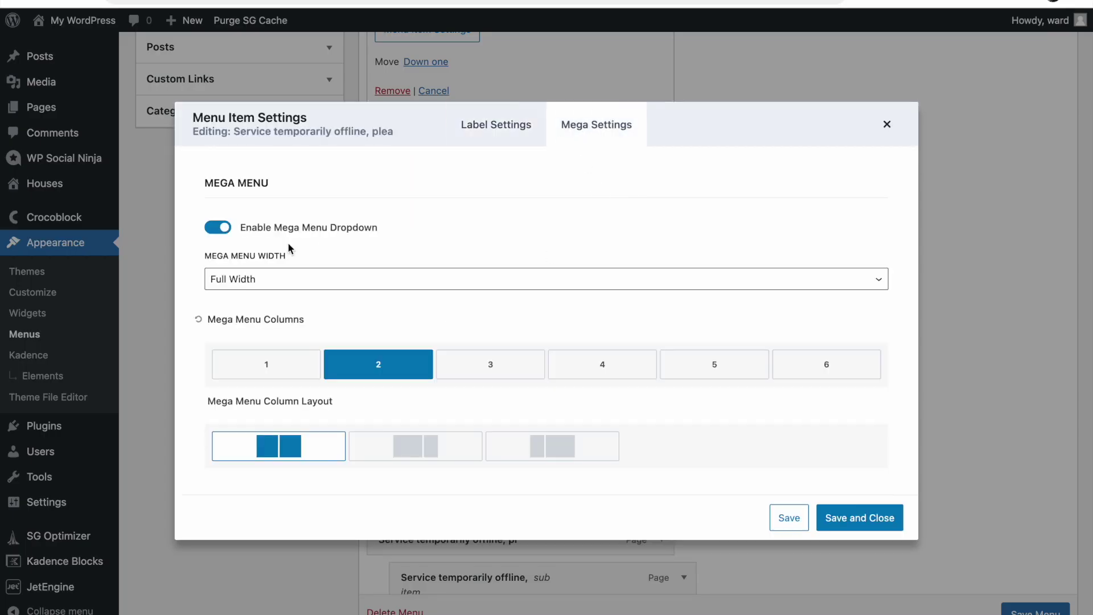
{"action": "left_click", "coordinate": [267, 363]}
{"action": "scroll", "coordinate": [270, 367], "scroll_direction": "down", "scroll_amount": 3}
{"action": "scroll", "coordinate": [269, 364], "scroll_direction": "down", "scroll_amount": 3}
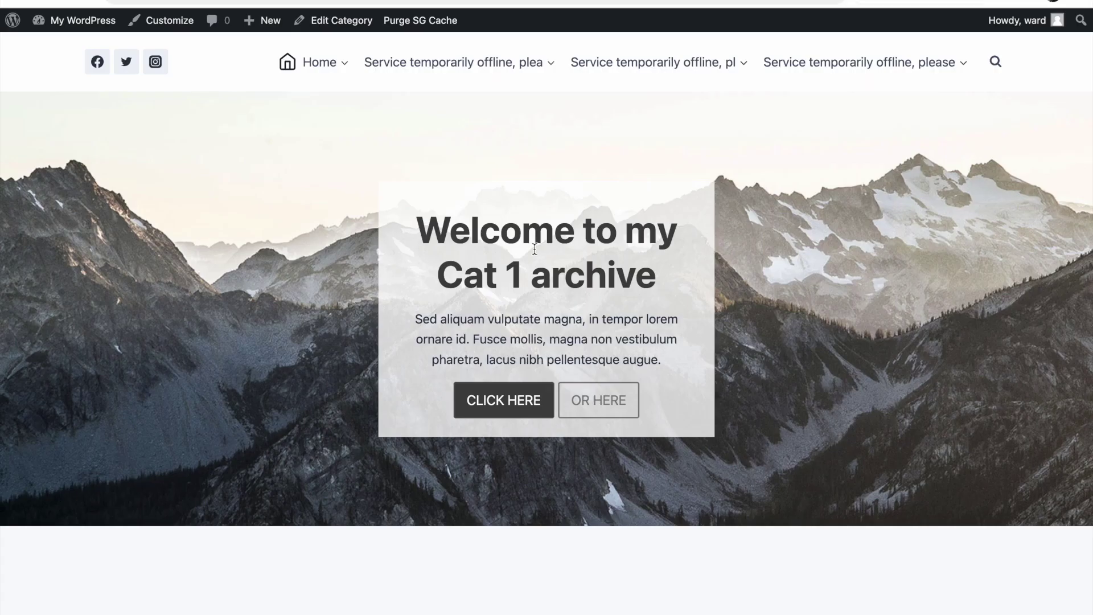
- Compare the header dropdowns on the archive page, and unlink the item's mega dropdown padding and set 60 px top and bottom
{"action": "mouse_move", "coordinate": [312, 76]}
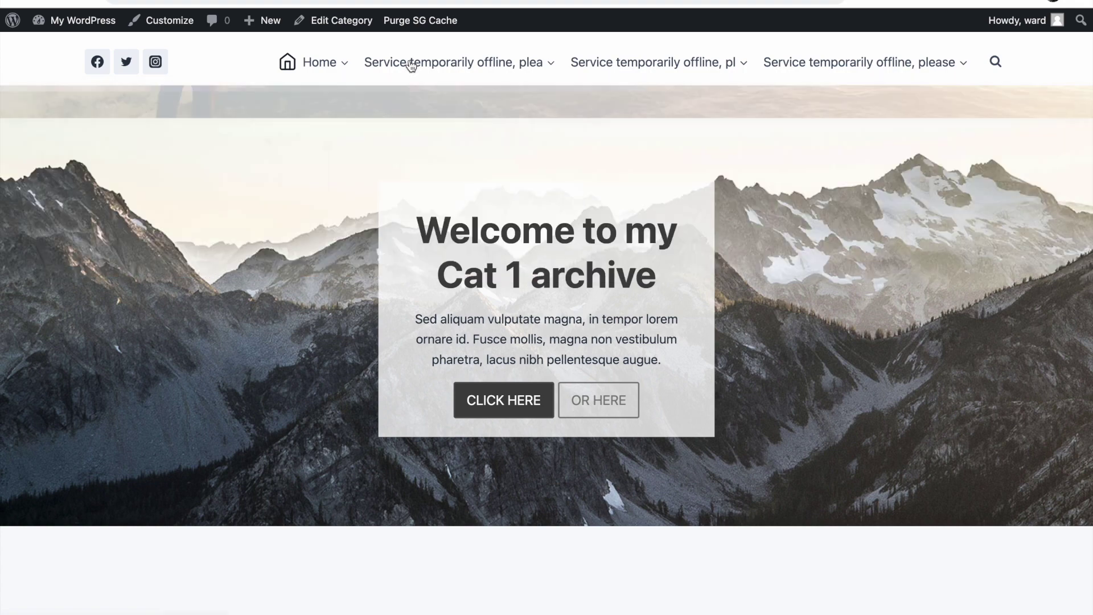
{"action": "mouse_move", "coordinate": [414, 65]}
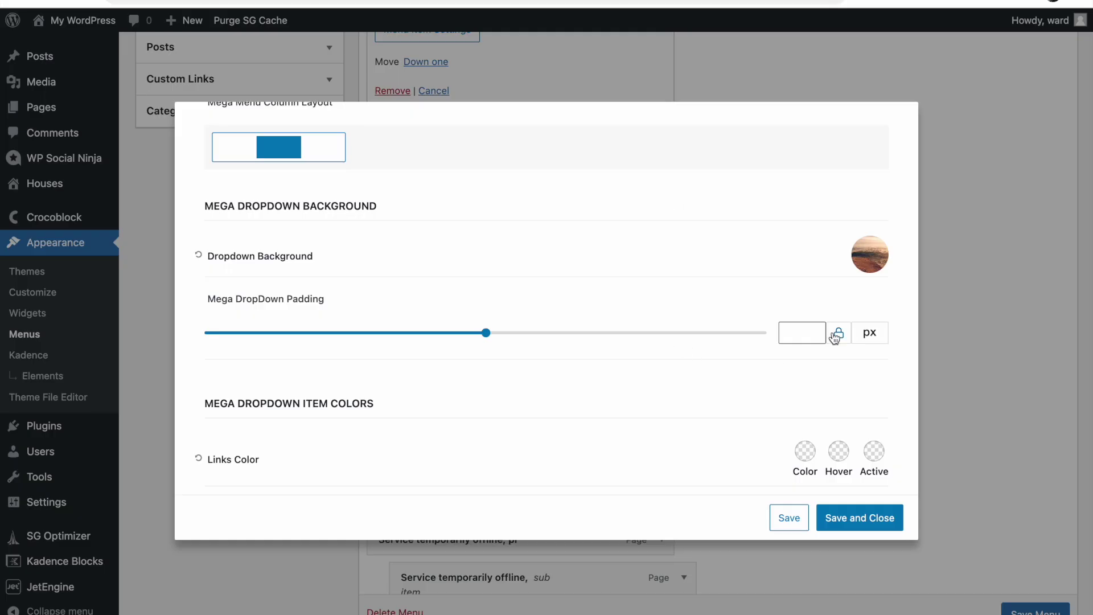
{"action": "left_click", "coordinate": [836, 334]}
{"action": "left_click", "coordinate": [224, 335]}
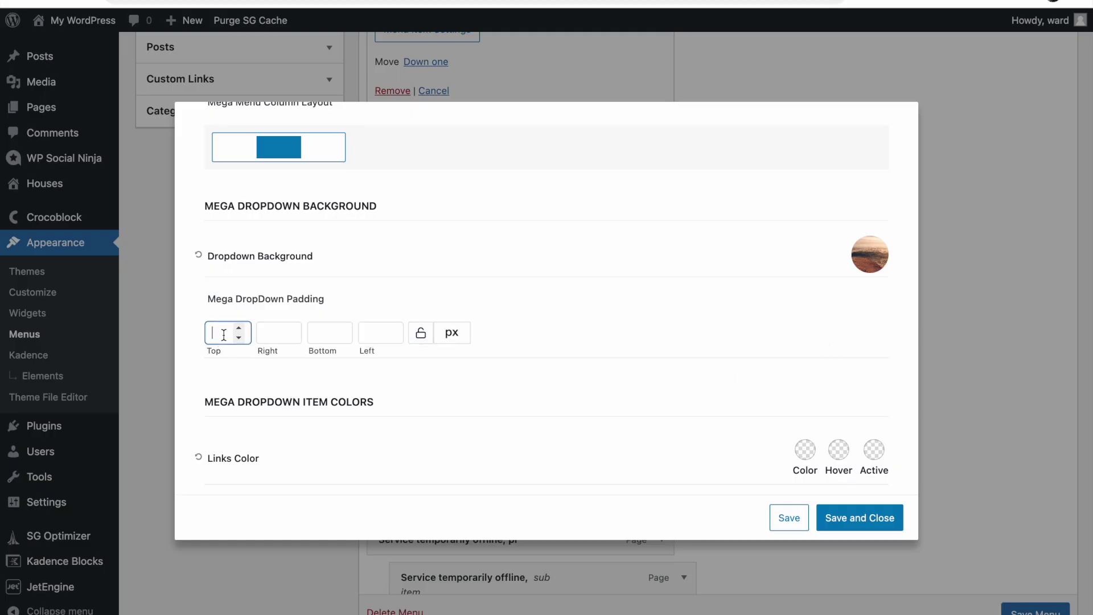
{"action": "type", "text": "60"}
{"action": "key", "text": "Tab"}
{"action": "key", "text": "Tab"}
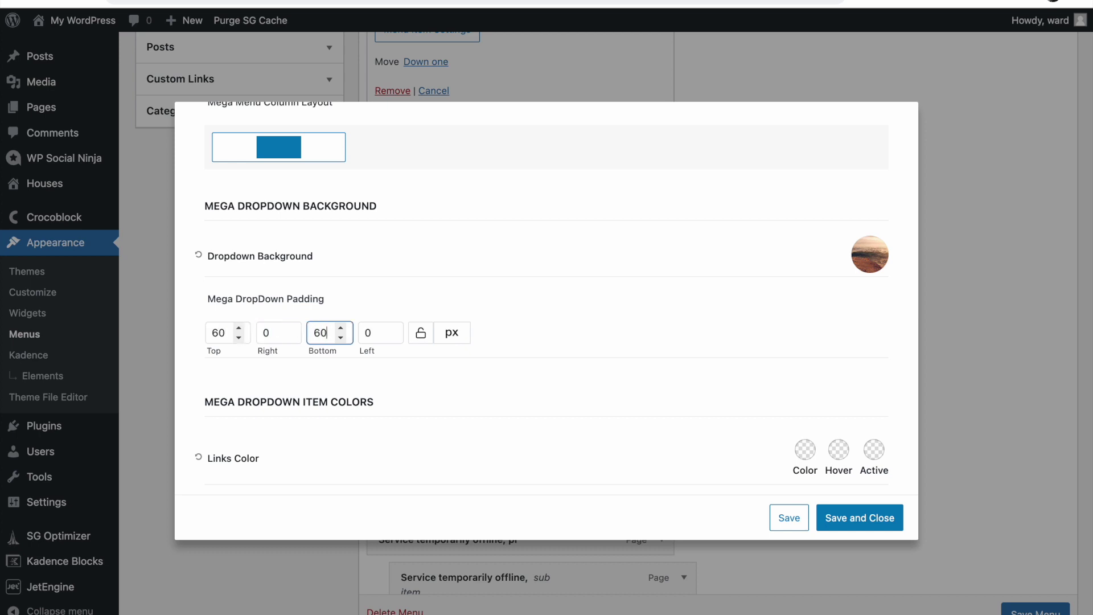
{"action": "left_click", "coordinate": [346, 388]}
- Set the normal Links Background color of the mega dropdown items to the white palette color
{"action": "scroll", "coordinate": [346, 388], "scroll_direction": "down", "scroll_amount": 3}
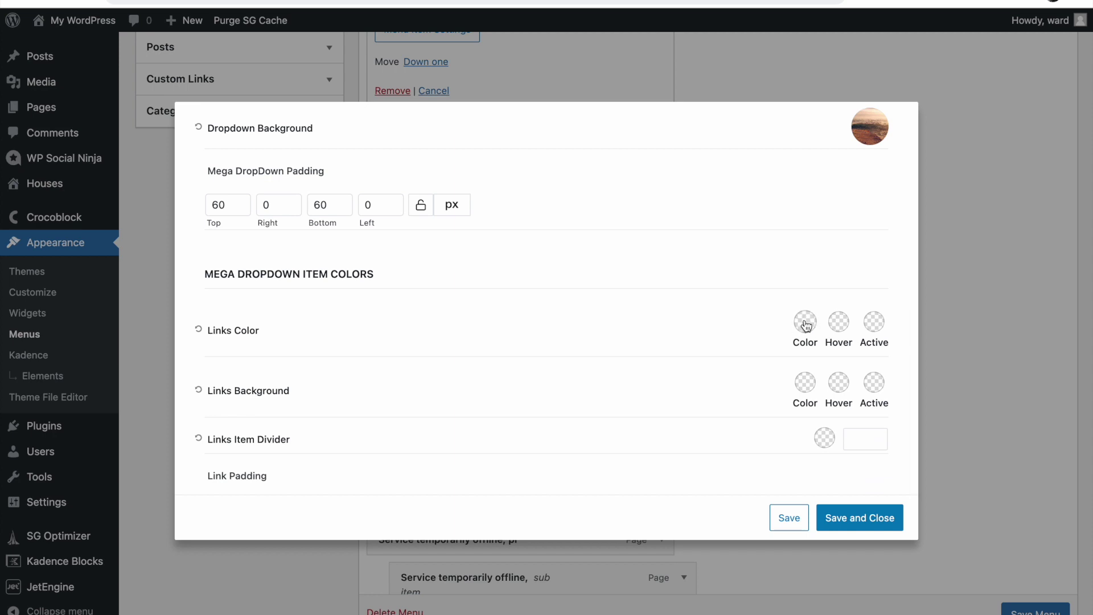
{"action": "scroll", "coordinate": [806, 326], "scroll_direction": "down", "scroll_amount": 1}
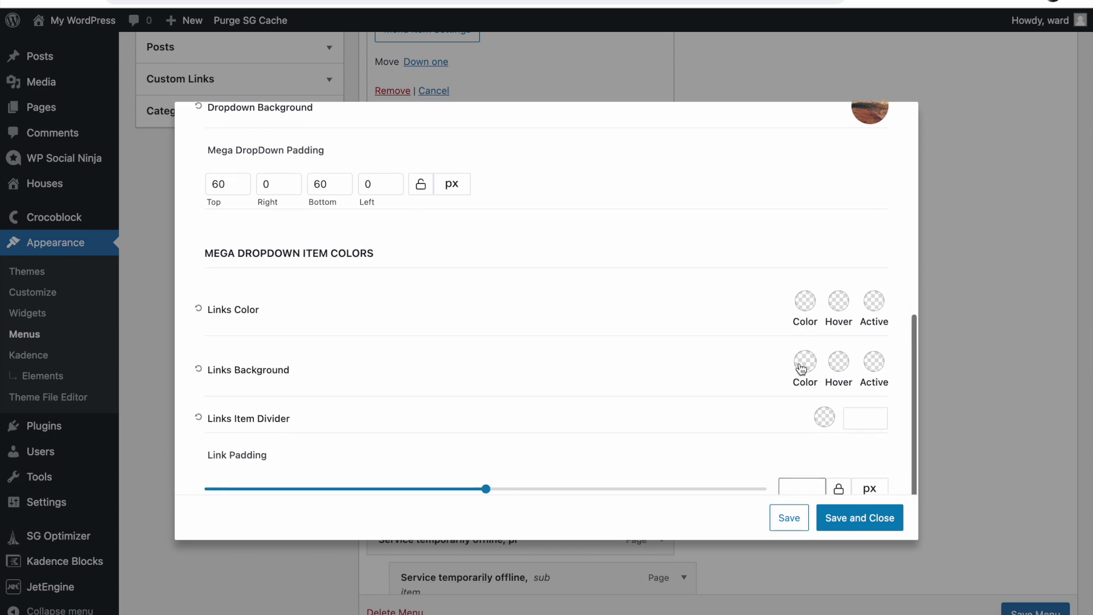
{"action": "left_click", "coordinate": [801, 369]}
{"action": "left_click", "coordinate": [780, 319]}
{"action": "left_click", "coordinate": [777, 379]}
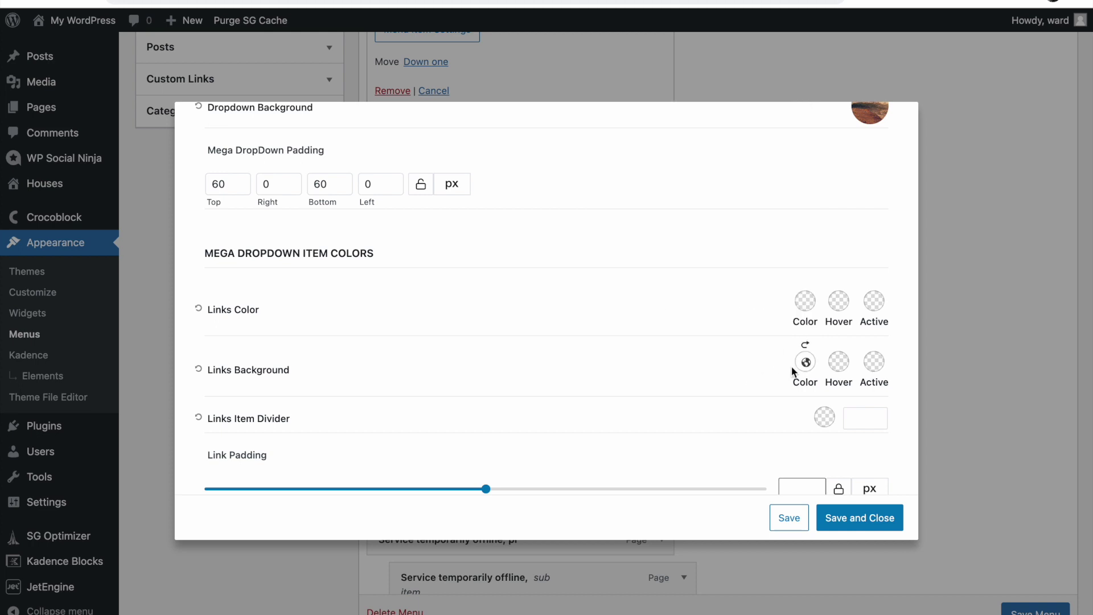
- Set the normal Links Color of the mega dropdown items to a dark palette color and save and close the settings
{"action": "left_click", "coordinate": [805, 301]}
{"action": "left_click", "coordinate": [639, 259]}
{"action": "left_click", "coordinate": [652, 373]}
{"action": "scroll", "coordinate": [652, 372], "scroll_direction": "down", "scroll_amount": 2}
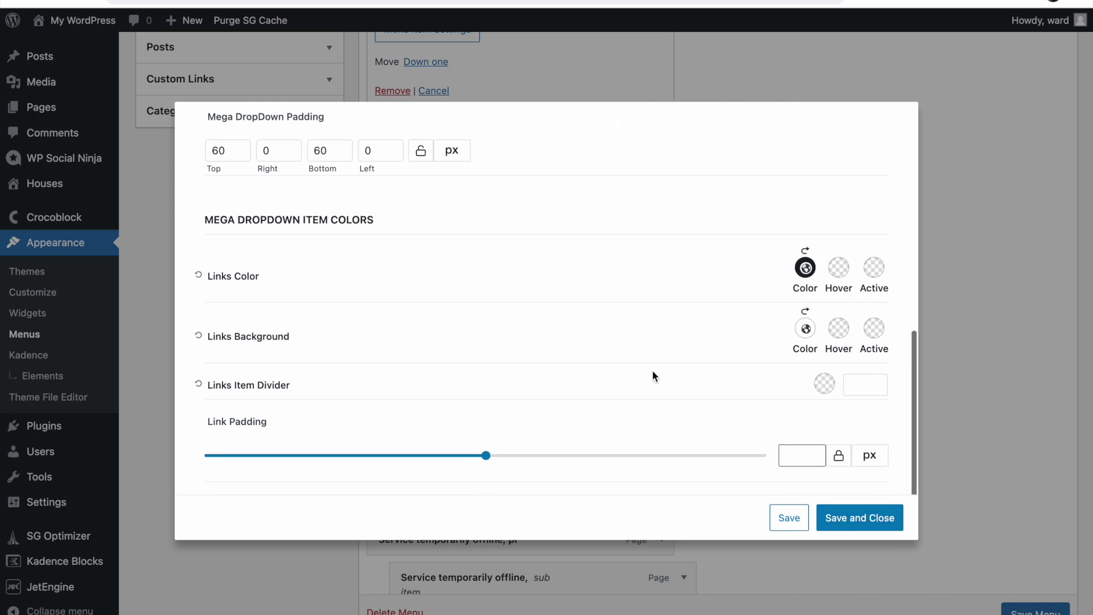
{"action": "left_click", "coordinate": [859, 517]}
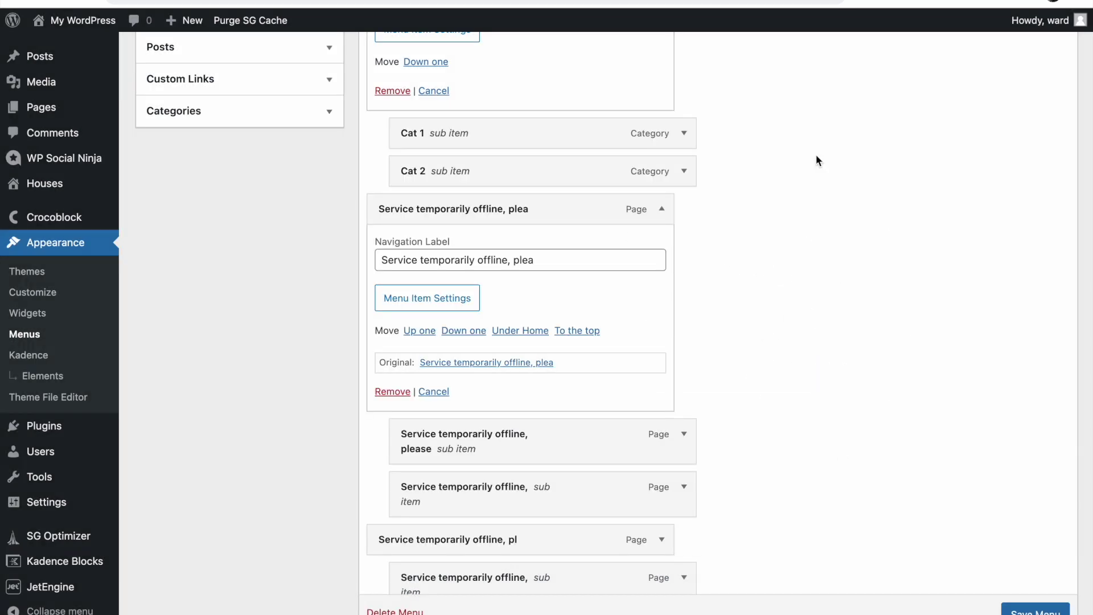
- Check the dropdown on the archive page, and reset the item's normal Links Background color and save and close its settings
{"action": "left_click", "coordinate": [852, 2]}
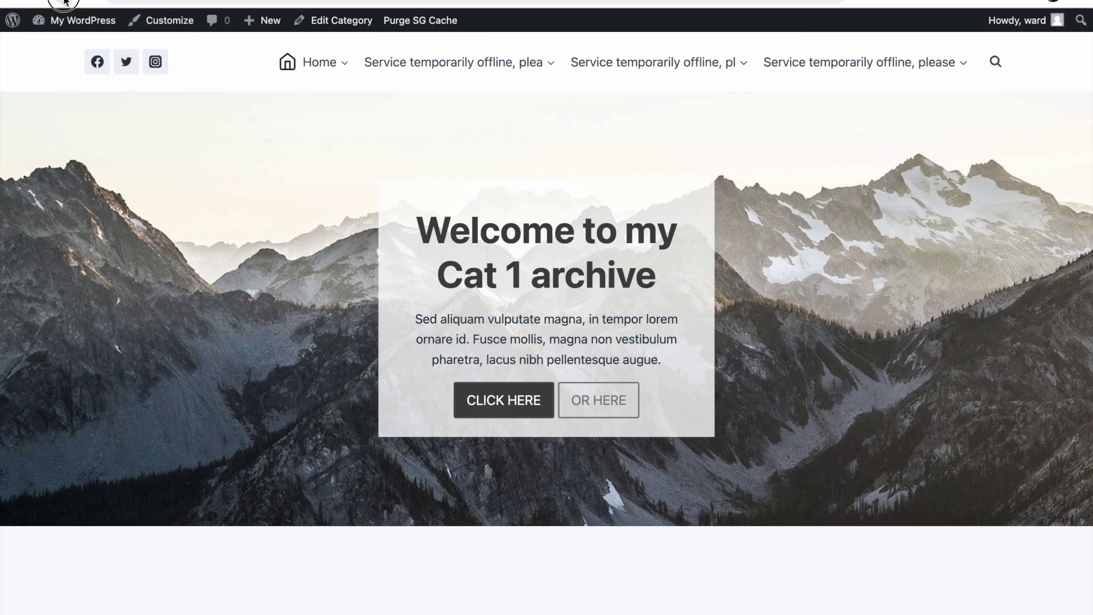
{"action": "mouse_move", "coordinate": [433, 76]}
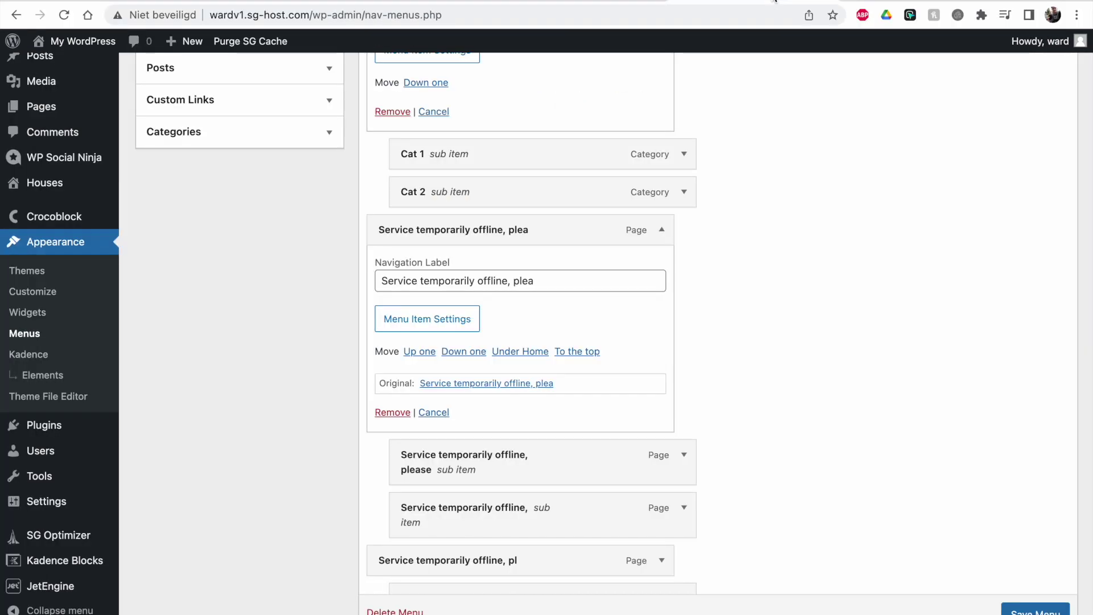
{"action": "left_click", "coordinate": [453, 293]}
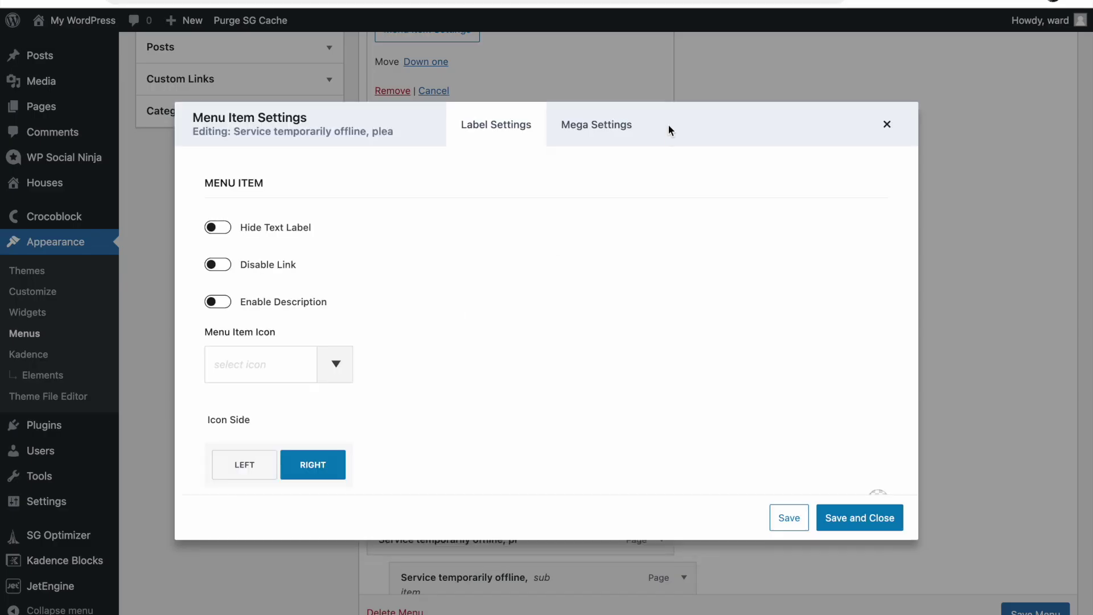
{"action": "left_click", "coordinate": [622, 132]}
{"action": "scroll", "coordinate": [623, 325], "scroll_direction": "down", "scroll_amount": 3}
{"action": "scroll", "coordinate": [623, 321], "scroll_direction": "down", "scroll_amount": 4}
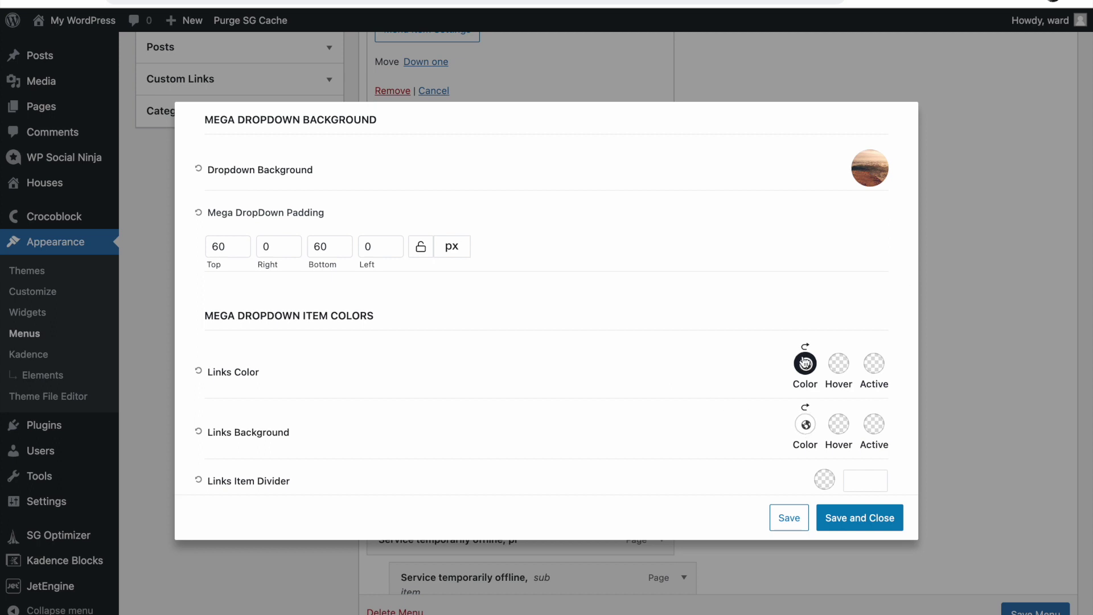
{"action": "left_click", "coordinate": [804, 407]}
{"action": "left_click", "coordinate": [844, 518]}
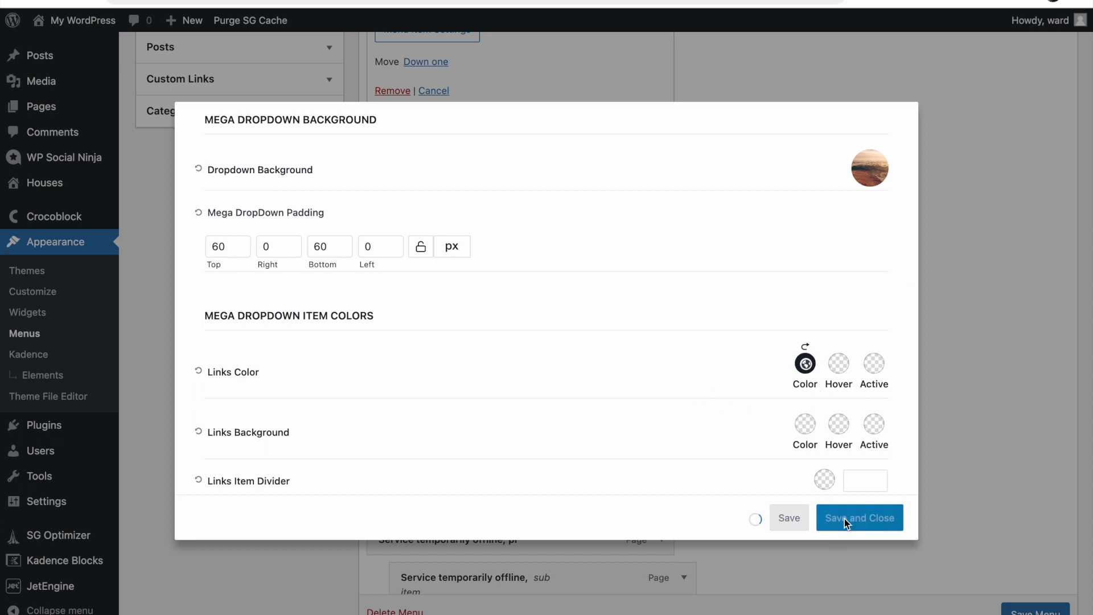
- Preview all header dropdowns on the Cat 1 archive page, comparing the Home and page item mega menus with the regular submenus
{"action": "key", "text": "ctrl+Tab"}
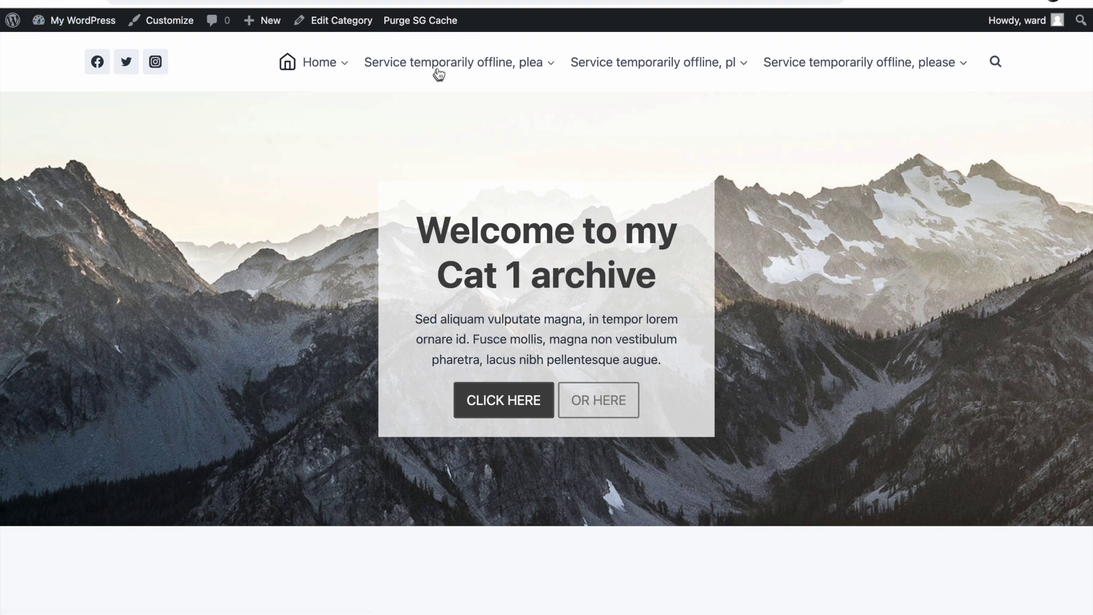
{"action": "mouse_move", "coordinate": [440, 70]}
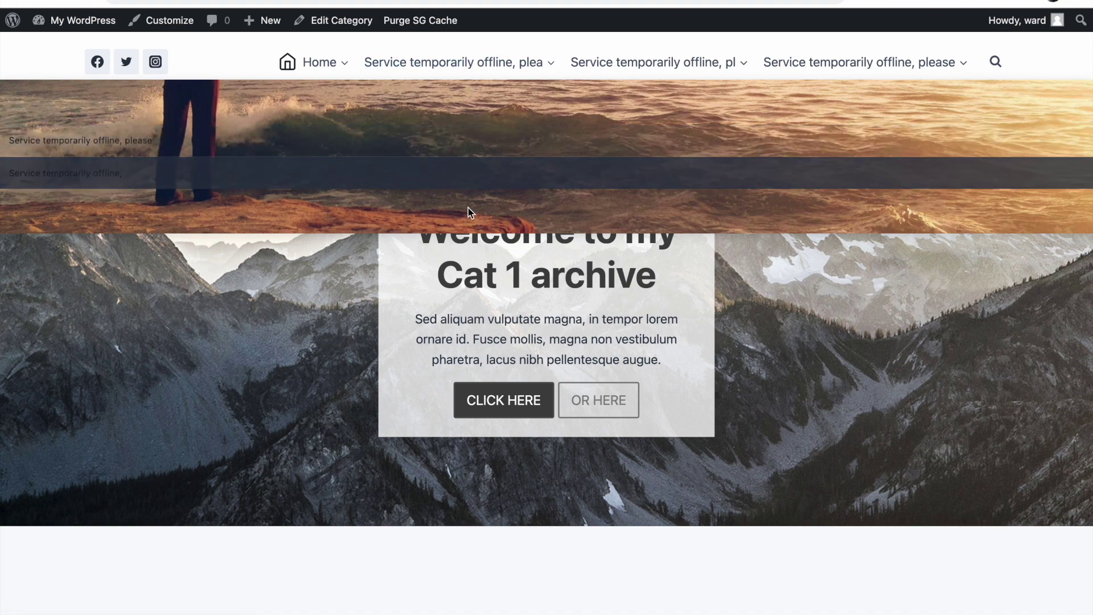
{"action": "mouse_move", "coordinate": [339, 66]}
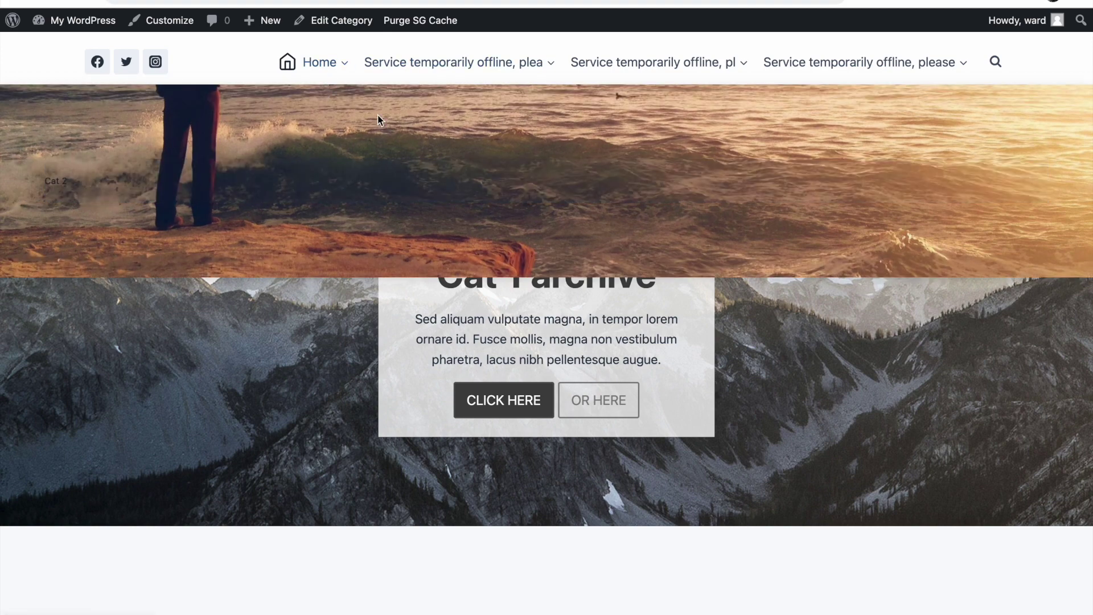
{"action": "mouse_move", "coordinate": [448, 51]}
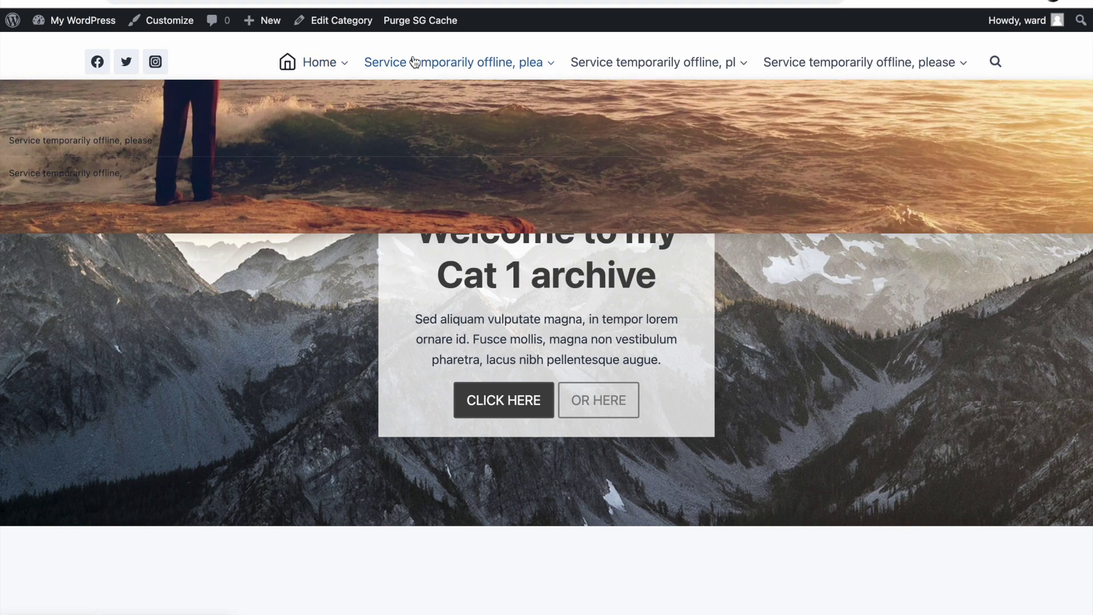
{"action": "mouse_move", "coordinate": [602, 67]}
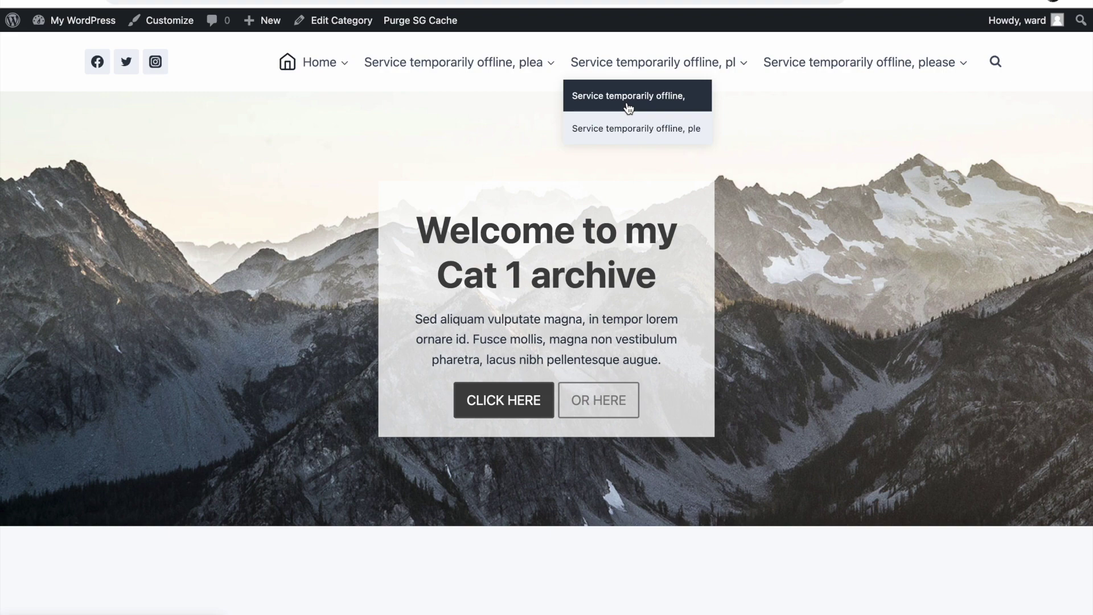
{"action": "mouse_move", "coordinate": [802, 84]}
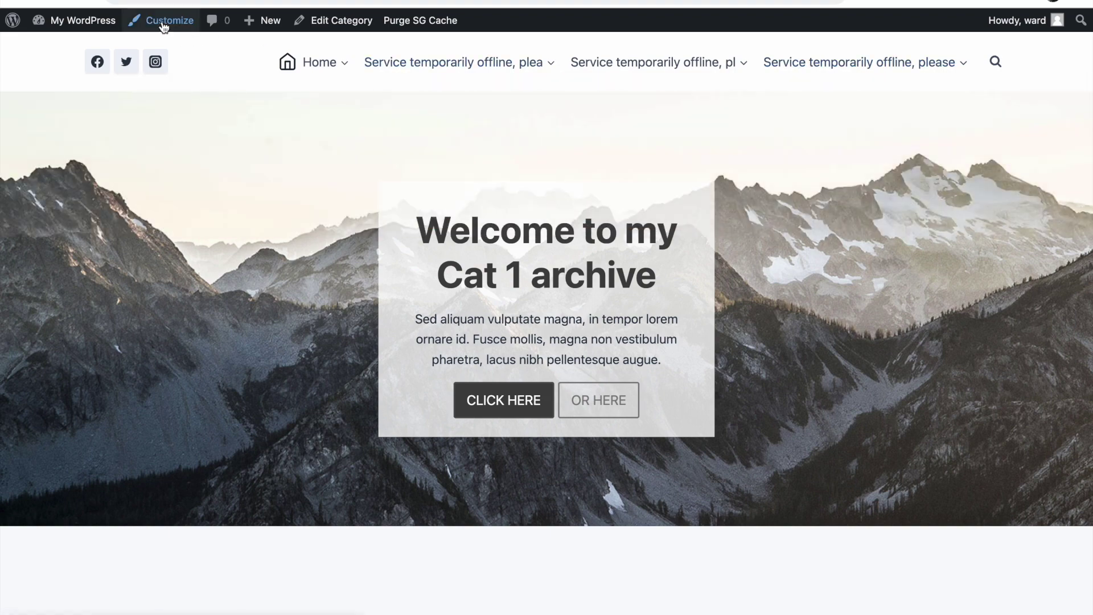
{"action": "mouse_move", "coordinate": [321, 68]}
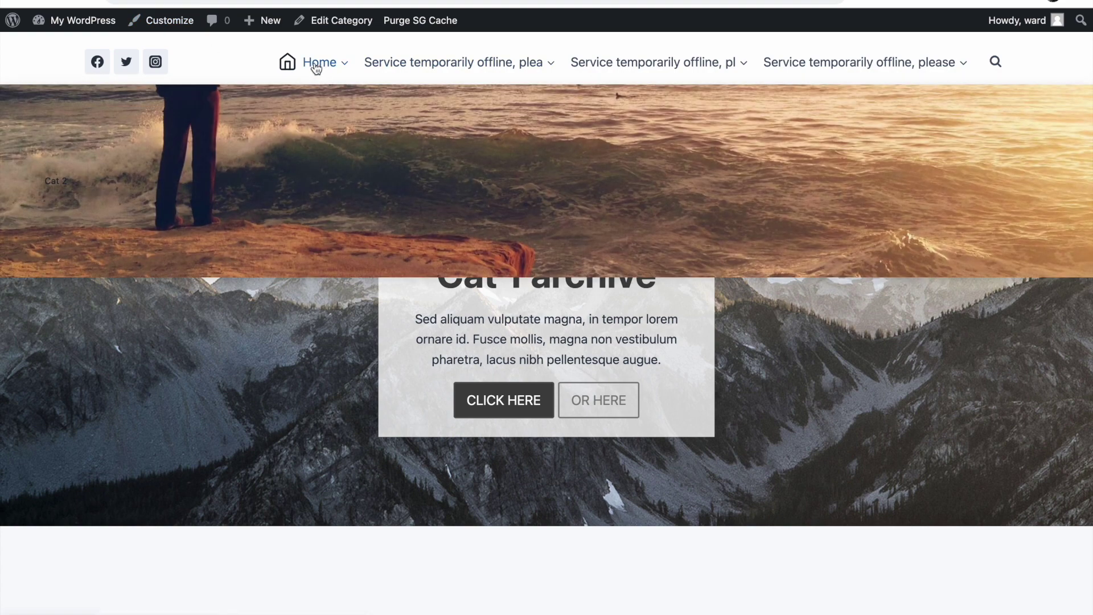
{"action": "mouse_move", "coordinate": [434, 57]}
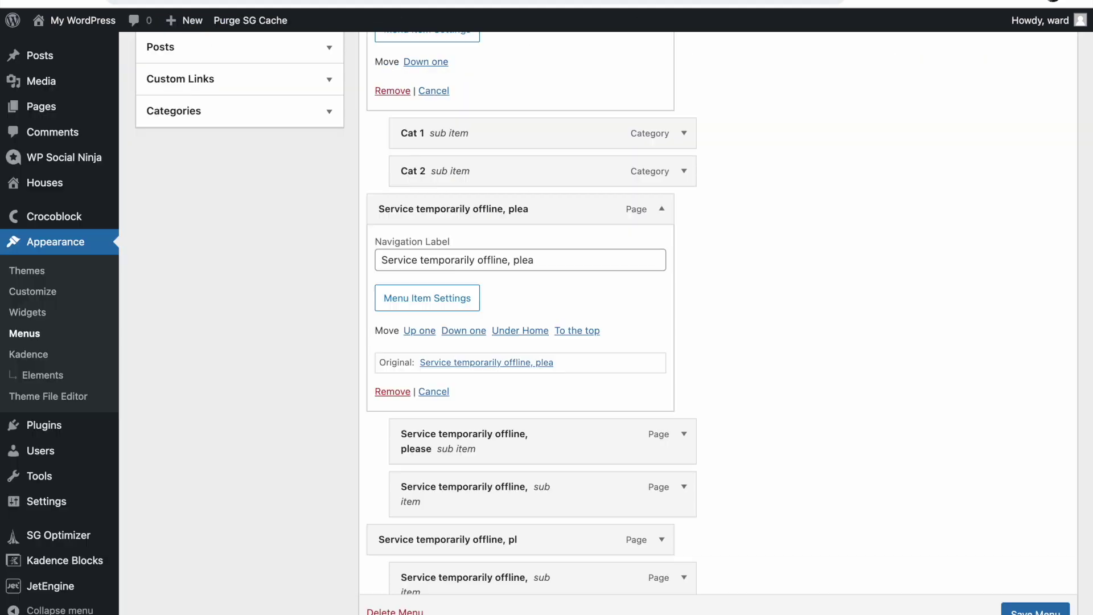
{"action": "scroll", "coordinate": [732, 265], "scroll_direction": "up", "scroll_amount": 5}
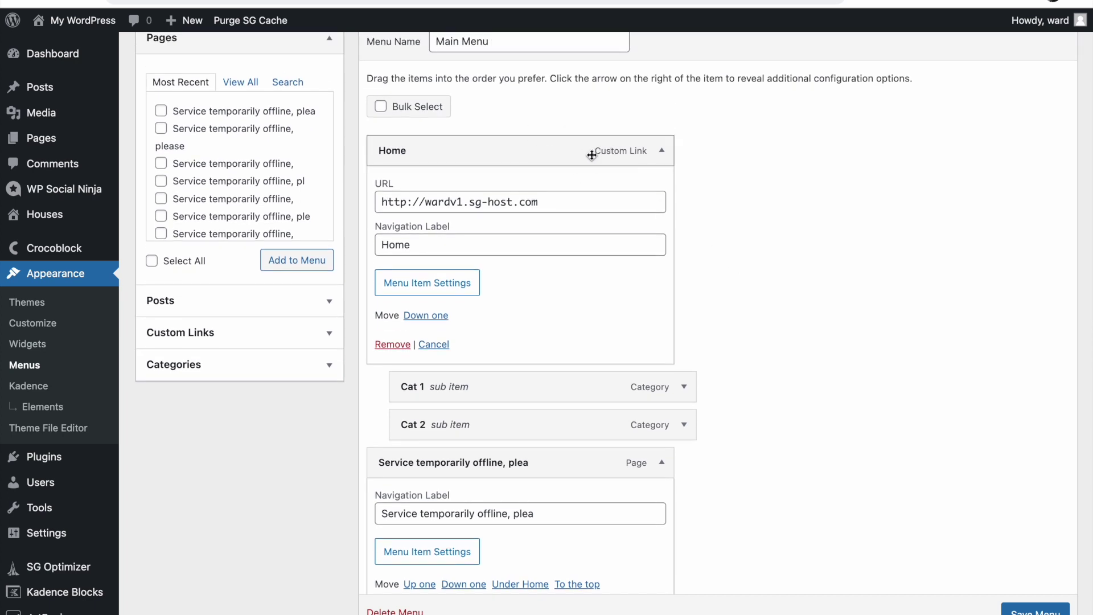
- Open the settings of the first sub item under "Service temporarily offline, plea" and choose the right-arrow icon as its menu item icon
{"action": "left_click", "coordinate": [659, 150]}
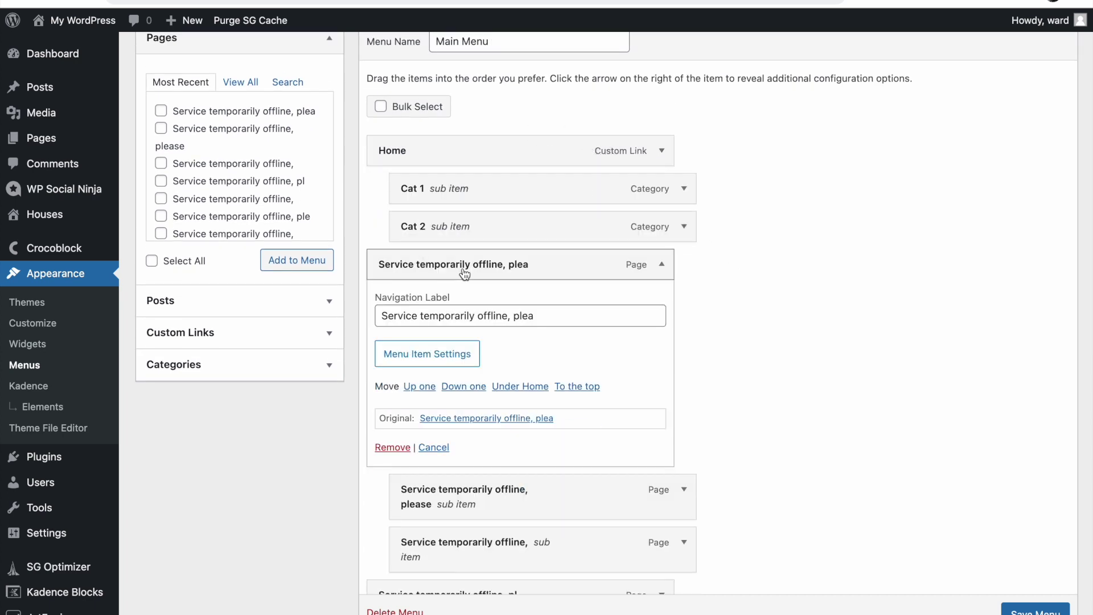
{"action": "left_click", "coordinate": [661, 264]}
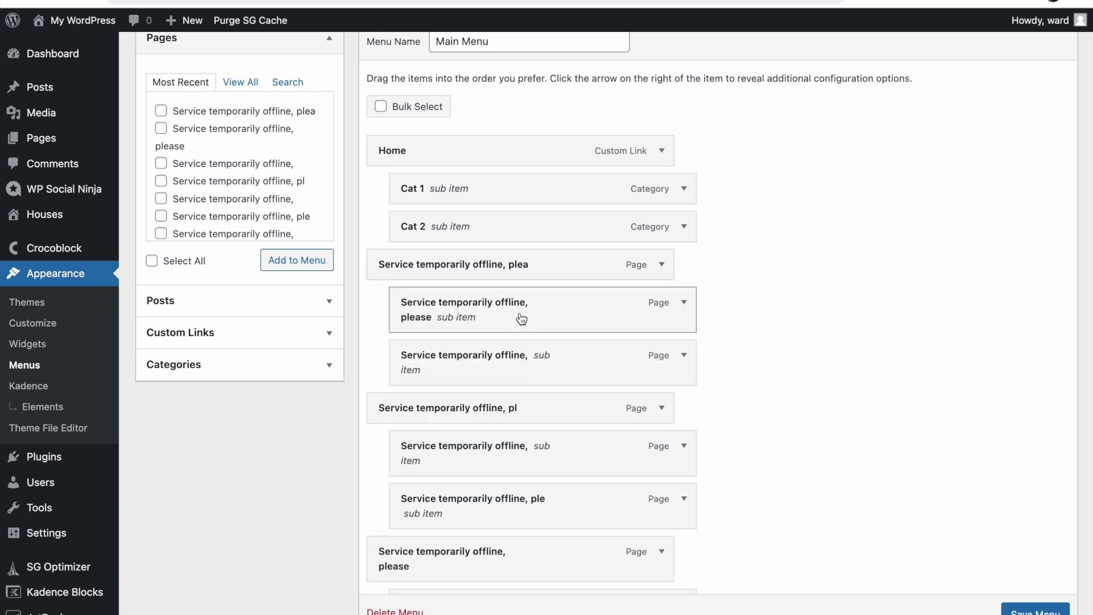
{"action": "left_click", "coordinate": [685, 301]}
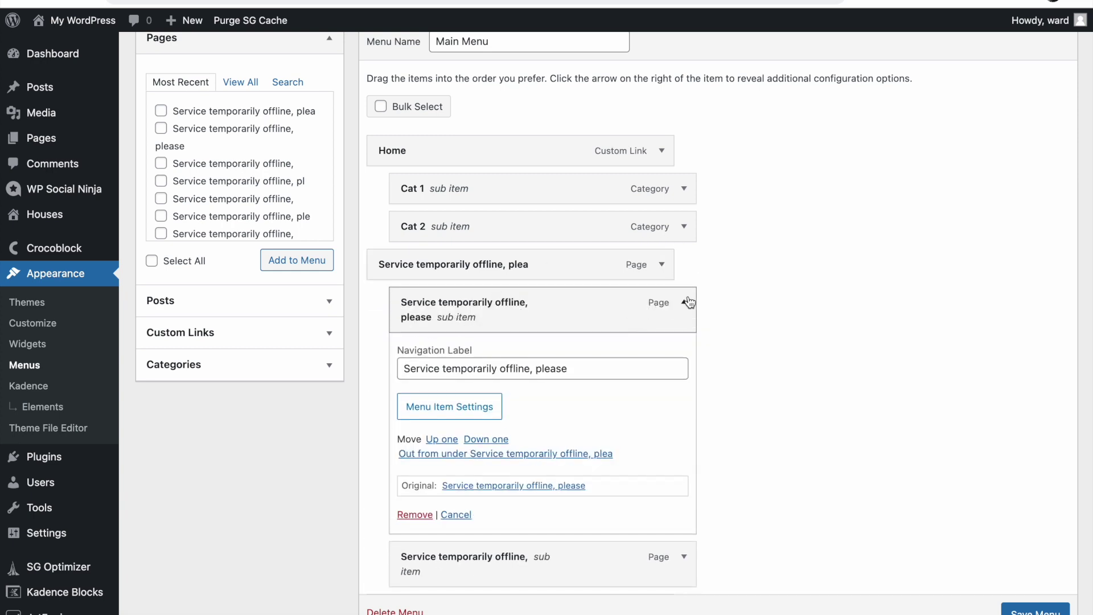
{"action": "scroll", "coordinate": [687, 295], "scroll_direction": "down", "scroll_amount": 2}
{"action": "left_click", "coordinate": [480, 348]}
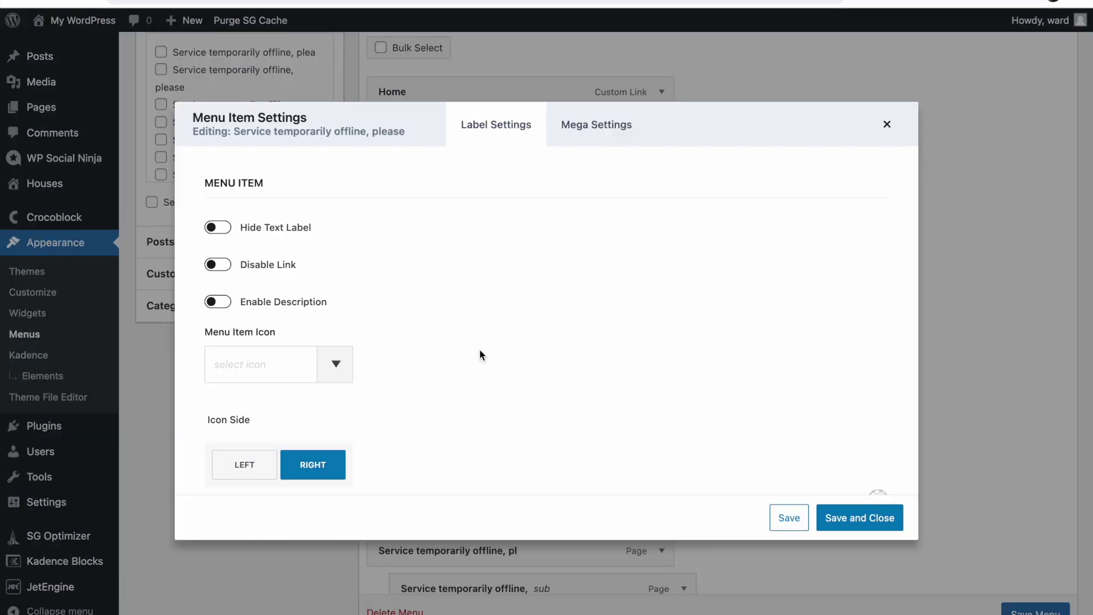
{"action": "left_click", "coordinate": [258, 381]}
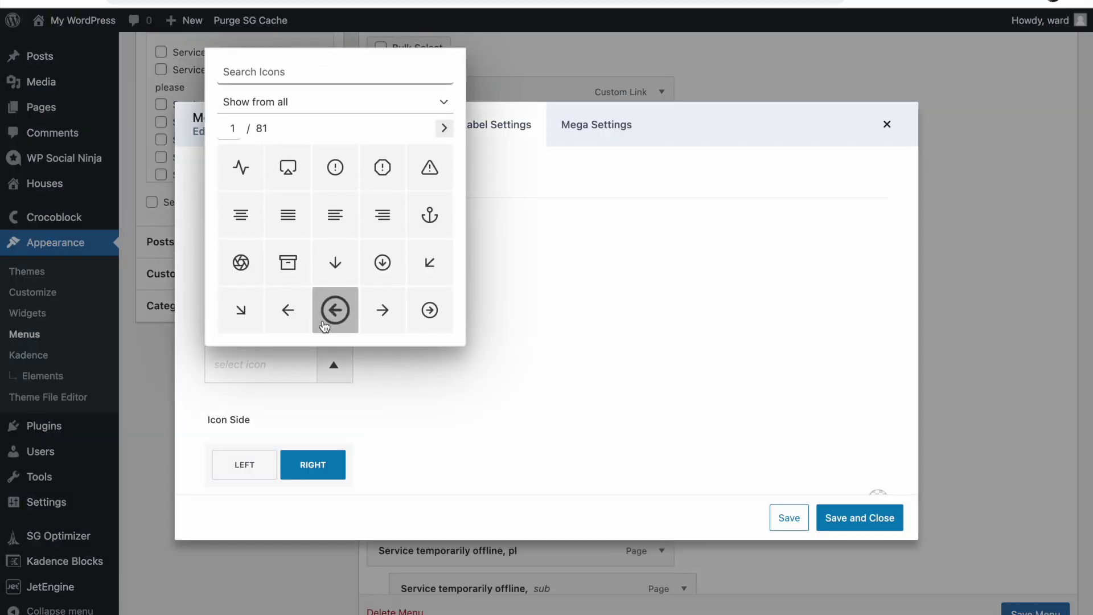
{"action": "left_click", "coordinate": [383, 310]}
{"action": "left_click", "coordinate": [408, 402]}
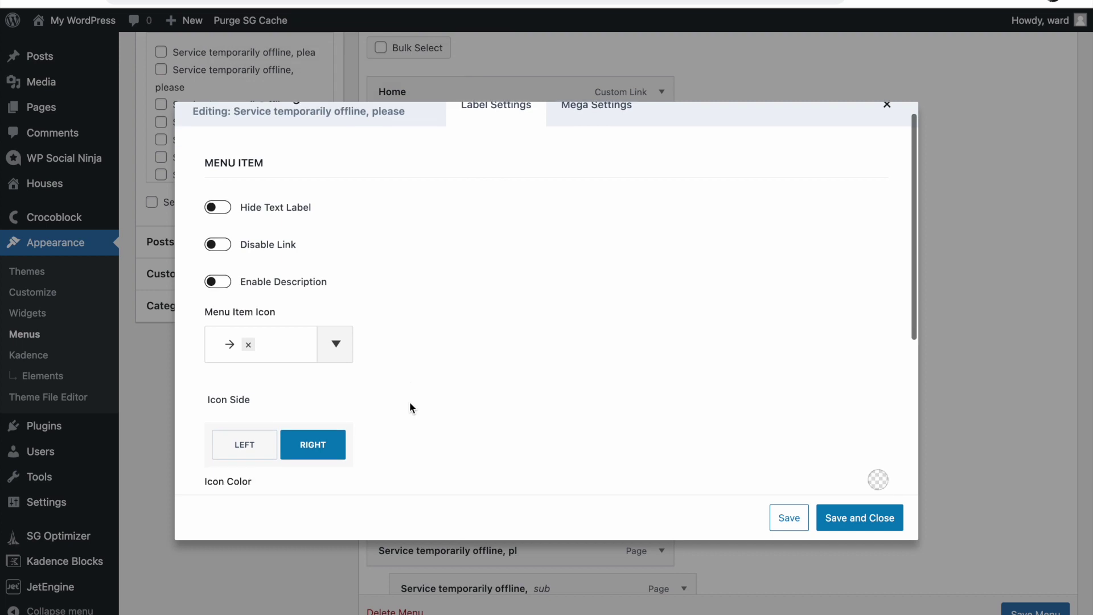
- Place the sub item's icon on the left side, give it a dark palette color, and save and close its settings
{"action": "scroll", "coordinate": [261, 371], "scroll_direction": "down", "scroll_amount": 2}
{"action": "left_click", "coordinate": [258, 364]}
{"action": "left_click", "coordinate": [877, 386]}
{"action": "left_click", "coordinate": [710, 346]}
{"action": "left_click", "coordinate": [566, 349]}
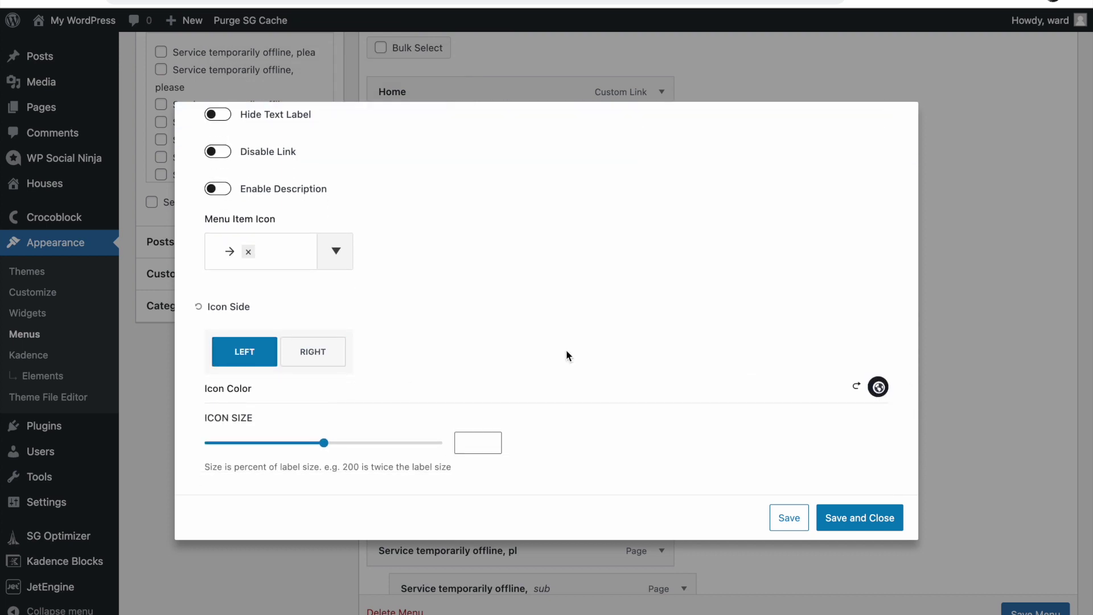
{"action": "scroll", "coordinate": [566, 348], "scroll_direction": "up", "scroll_amount": 3}
{"action": "left_click", "coordinate": [567, 136]}
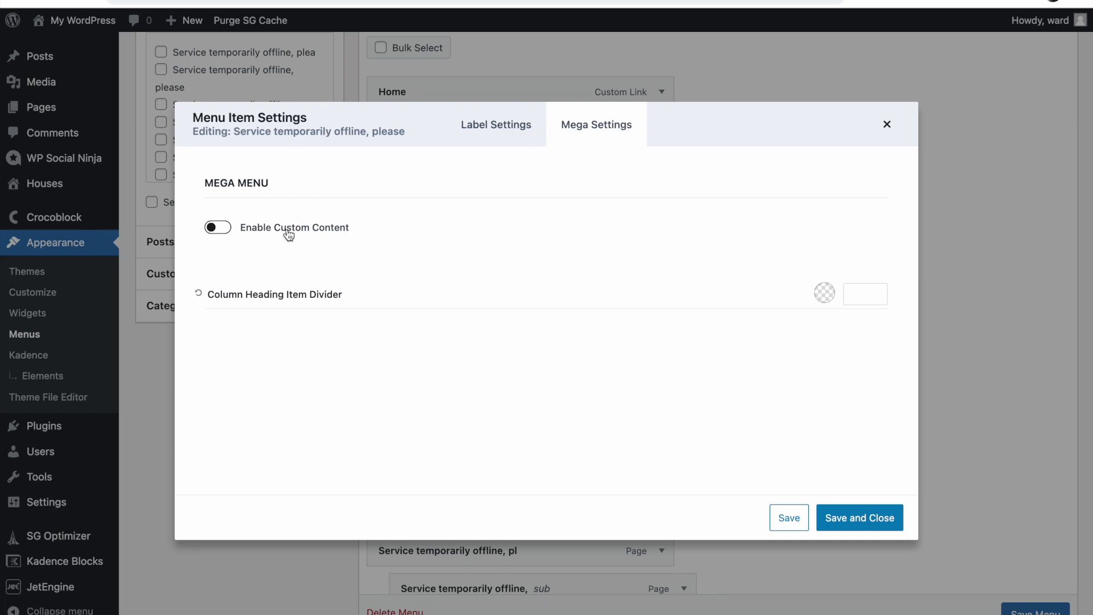
{"action": "left_click", "coordinate": [851, 516]}
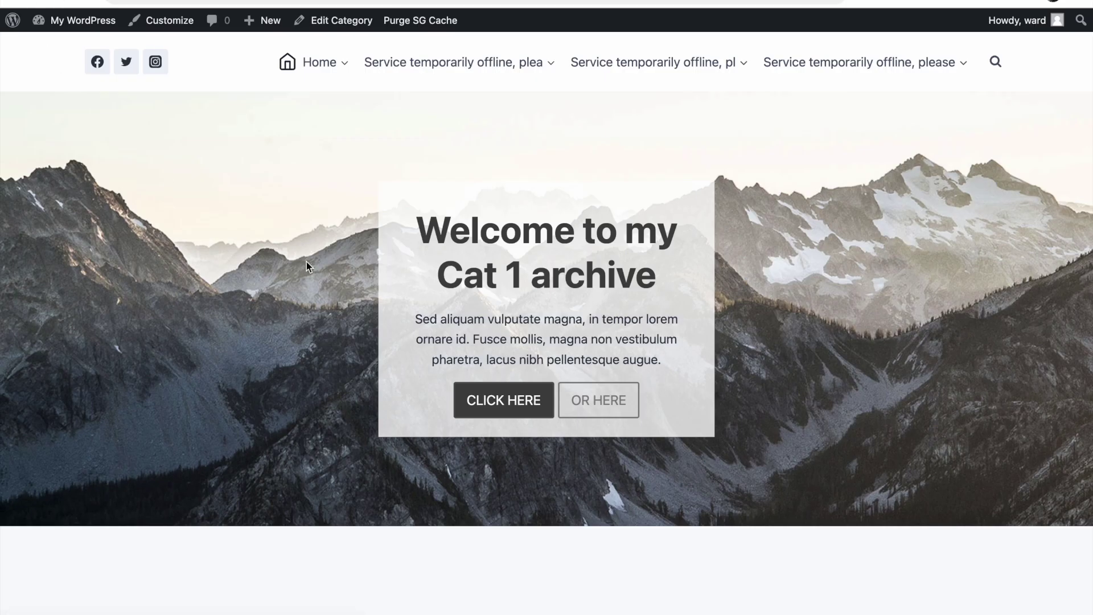
- Check the first page item's dropdown and its sub item icon on the Cat 1 archive page
{"action": "mouse_move", "coordinate": [408, 70]}
{"action": "key", "text": "ctrl+Tab"}
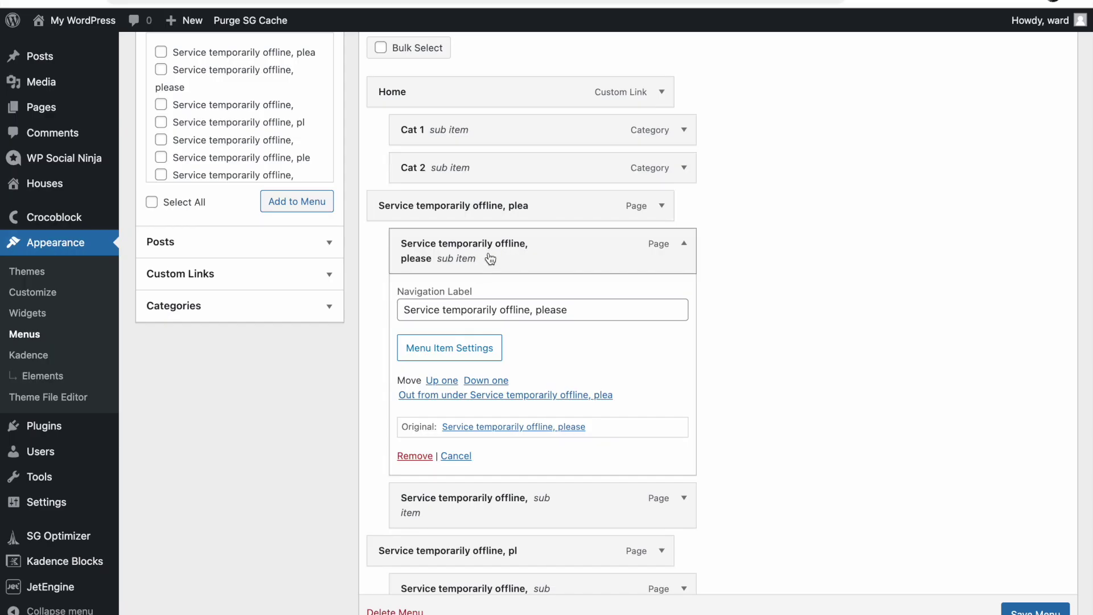
{"action": "left_click", "coordinate": [854, 1]}
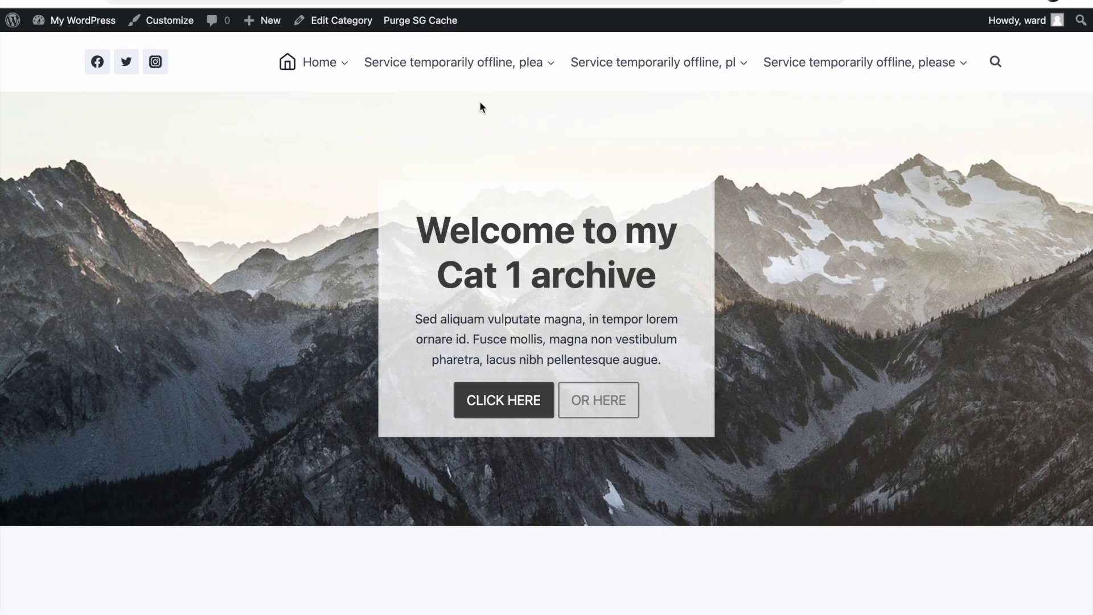
{"action": "mouse_move", "coordinate": [477, 61]}
{"action": "left_click", "coordinate": [680, 3]}
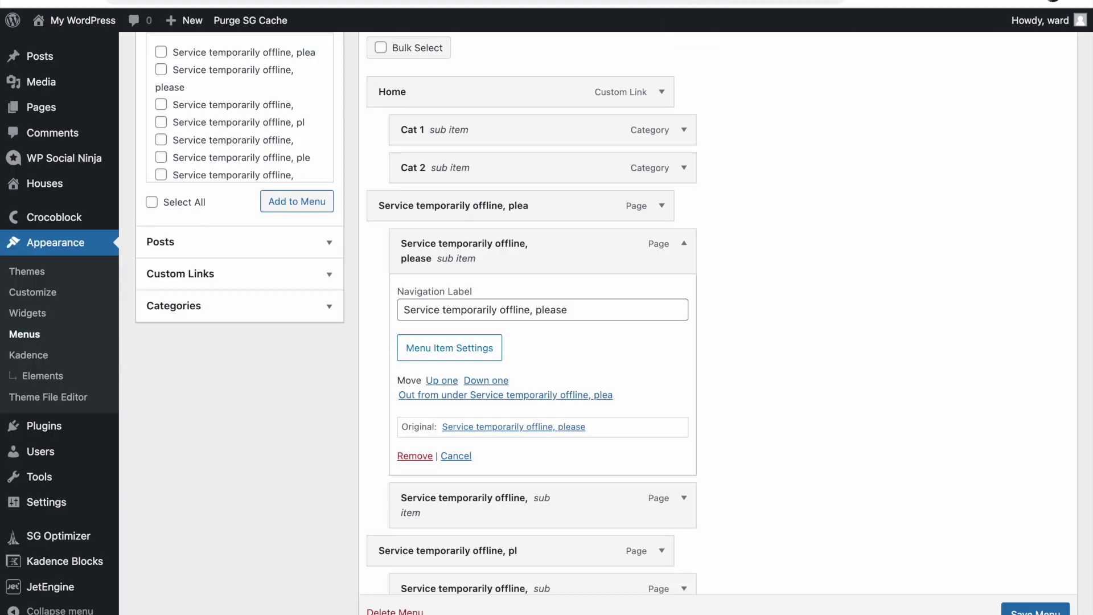
- Review the Kadence Pro Addons and create a new Content Section element titled "Mega menu"
{"action": "left_click", "coordinate": [32, 356]}
{"action": "left_click", "coordinate": [613, 217]}
{"action": "scroll", "coordinate": [432, 377], "scroll_direction": "down", "scroll_amount": 2}
{"action": "scroll", "coordinate": [432, 377], "scroll_direction": "down", "scroll_amount": 3}
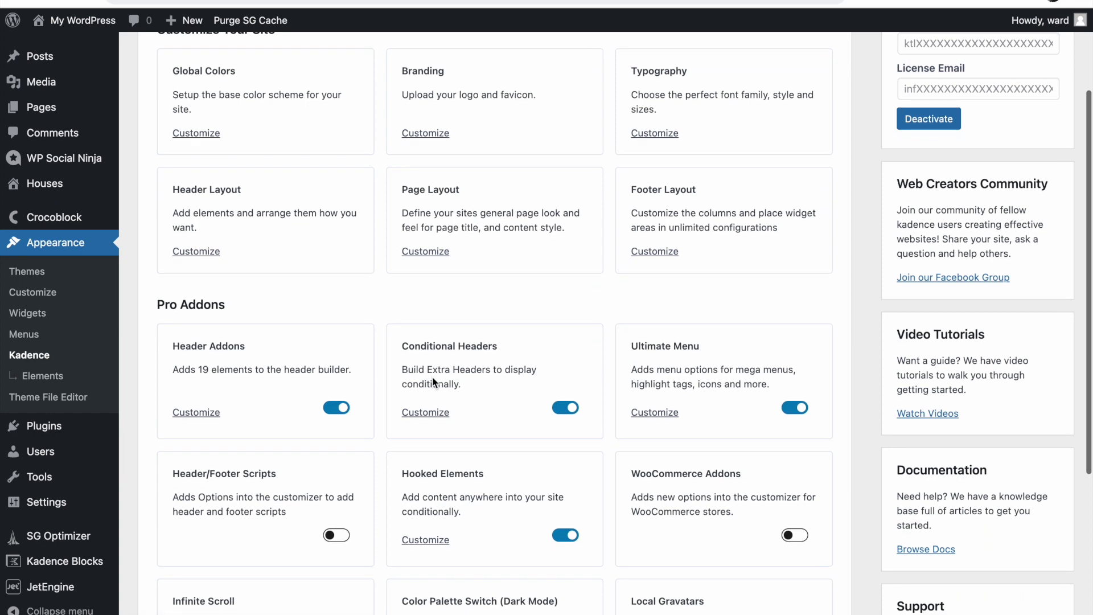
{"action": "left_click_drag", "start_coordinate": [400, 364], "coordinate": [486, 368]}
{"action": "left_click", "coordinate": [47, 377]}
{"action": "left_click", "coordinate": [236, 61]}
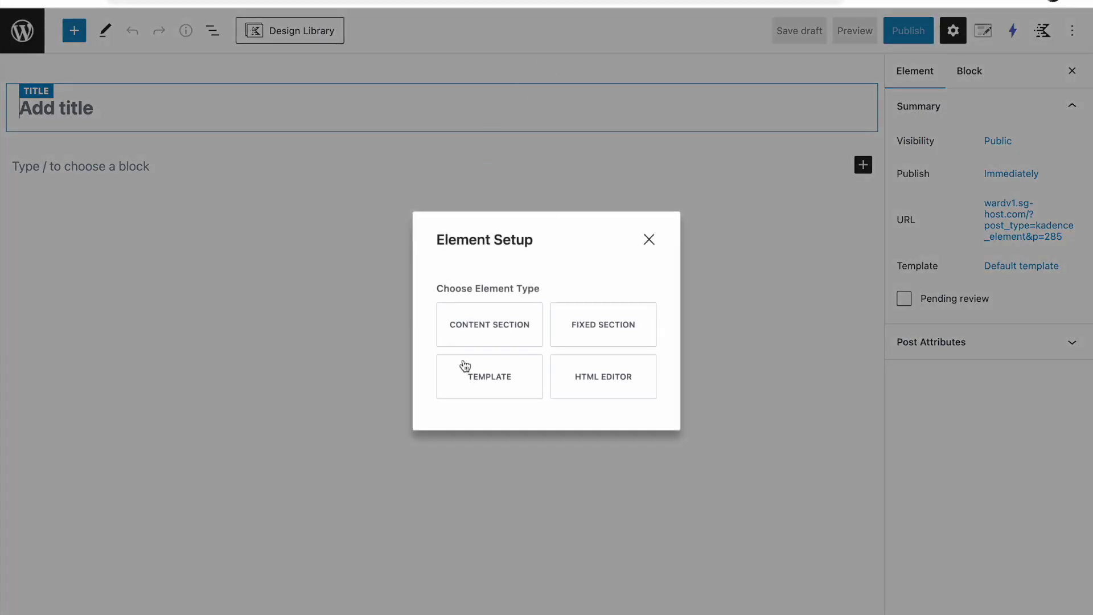
{"action": "left_click", "coordinate": [470, 336]}
{"action": "type", "text": "Mega menu"}
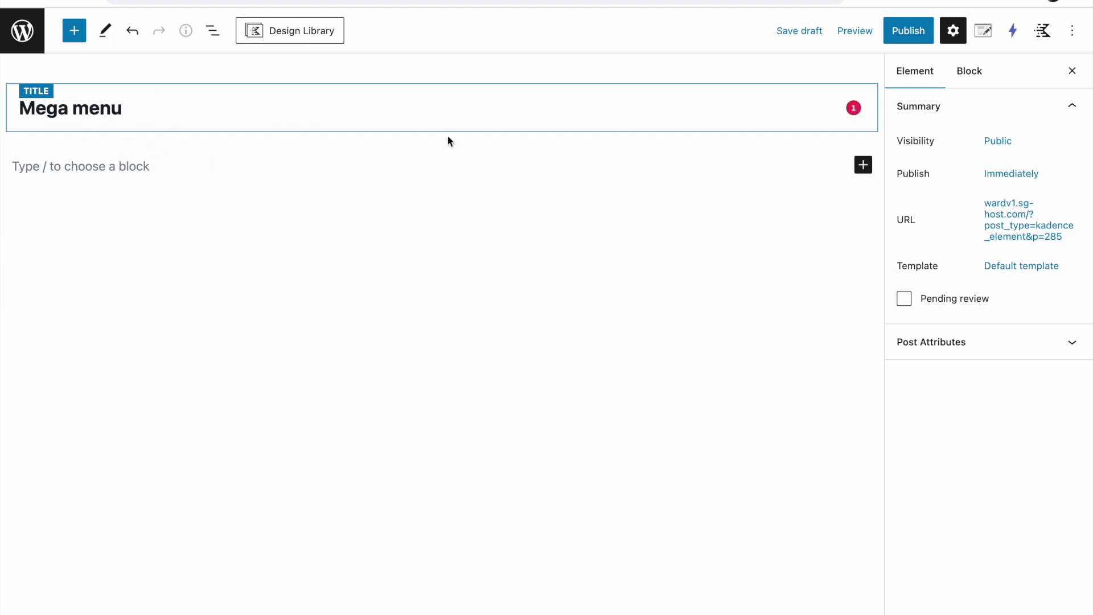
- Set the element's display rule to show on the Entire Site
{"action": "left_click", "coordinate": [981, 33]}
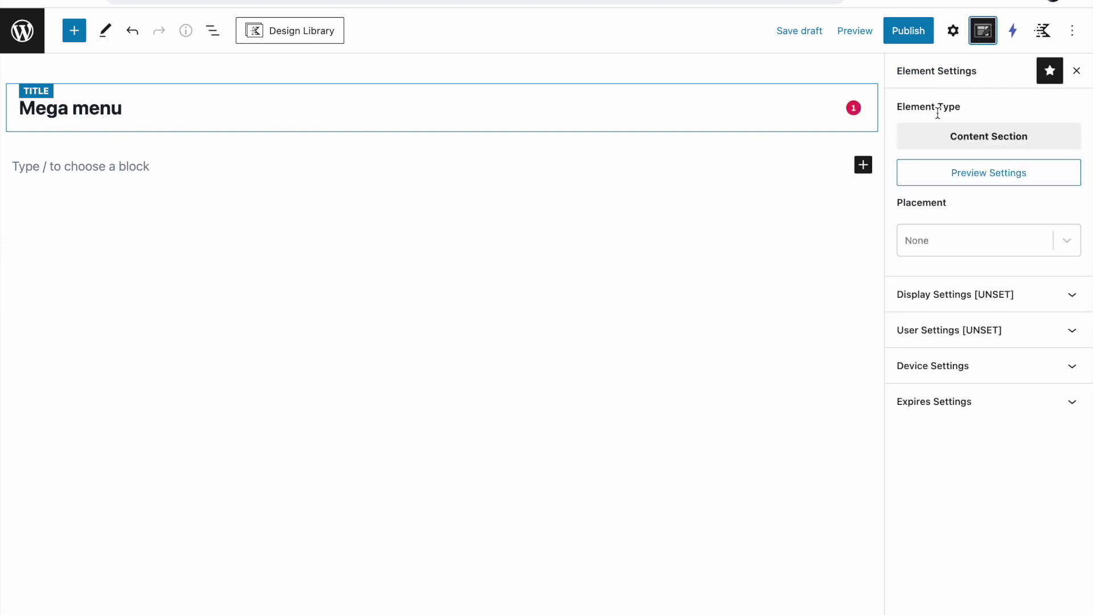
{"action": "left_click", "coordinate": [940, 234]}
{"action": "left_click", "coordinate": [940, 235]}
{"action": "left_click", "coordinate": [936, 206]}
{"action": "left_click", "coordinate": [948, 295]}
{"action": "left_click", "coordinate": [951, 368]}
{"action": "left_click", "coordinate": [933, 426]}
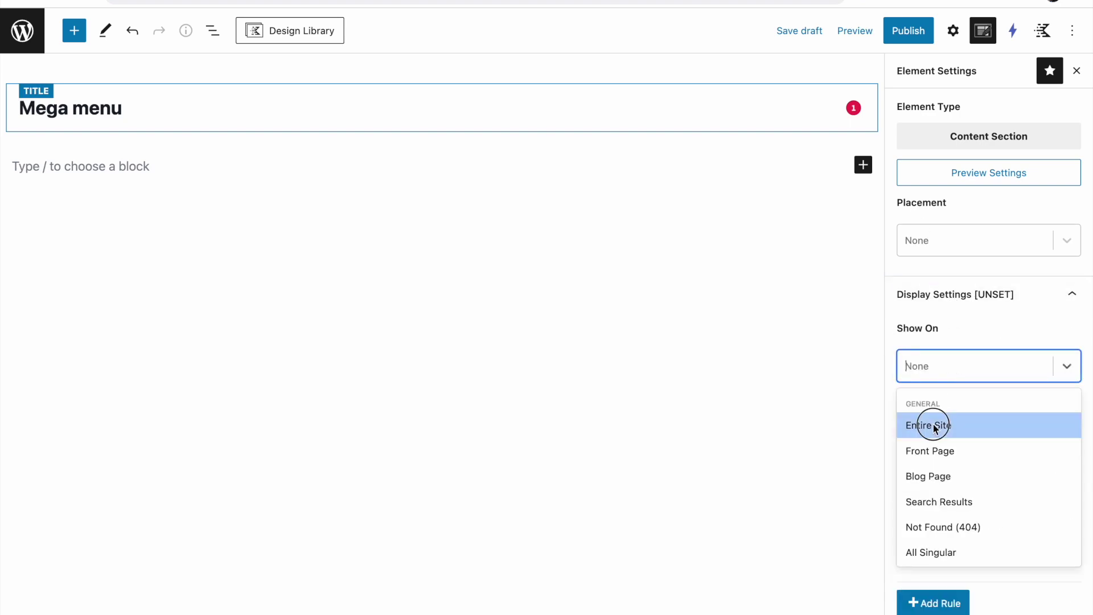
- Make the element visible to All Users and publish it
{"action": "left_click", "coordinate": [956, 519]}
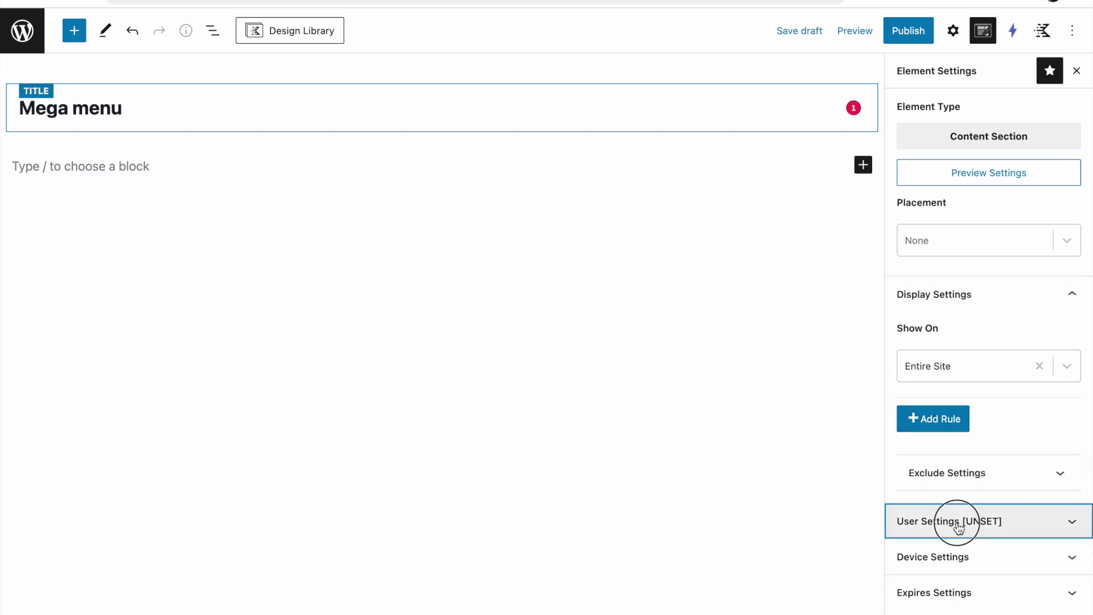
{"action": "left_click", "coordinate": [945, 533]}
{"action": "left_click", "coordinate": [942, 515]}
{"action": "scroll", "coordinate": [995, 488], "scroll_direction": "up", "scroll_amount": 3}
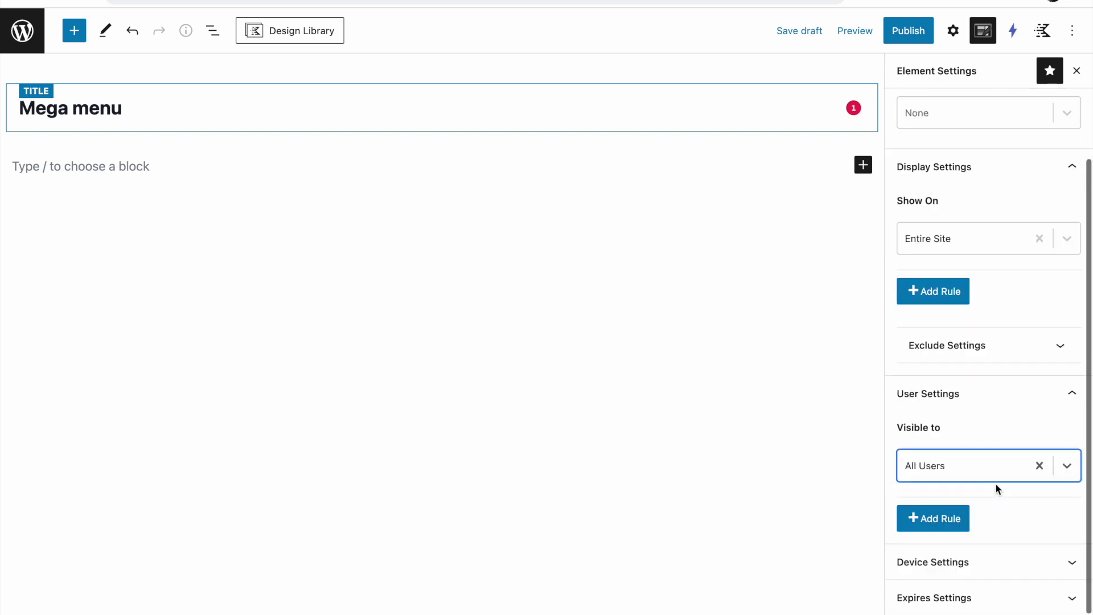
{"action": "left_click", "coordinate": [905, 32]}
{"action": "left_click", "coordinate": [904, 36]}
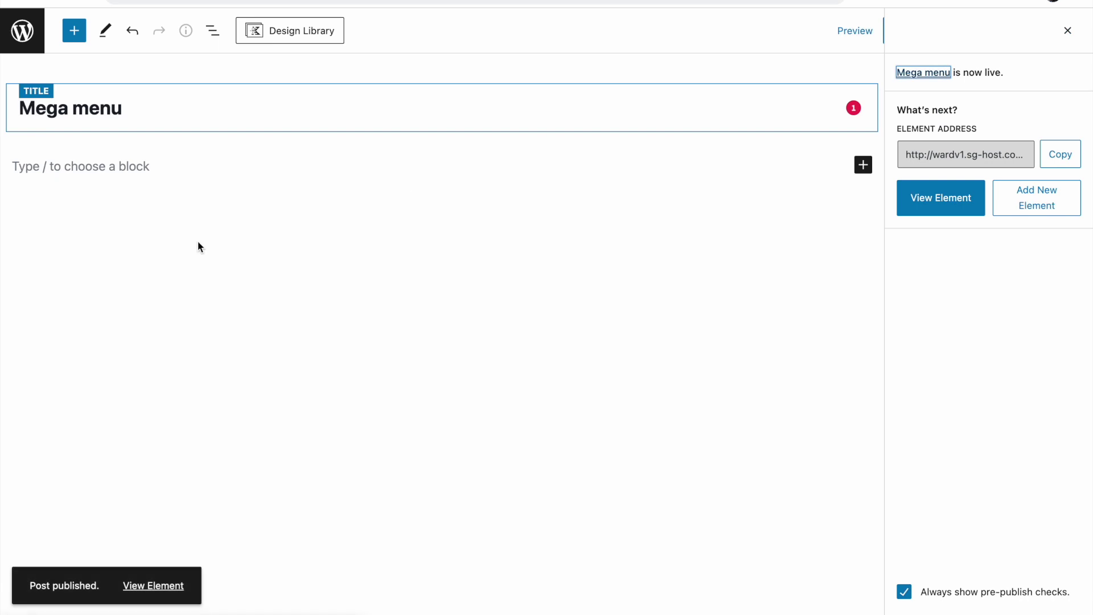
- Insert a Row Layout block with three equal columns below the title and show its block settings
{"action": "left_click", "coordinate": [23, 160]}
{"action": "type", "text": "/row"}
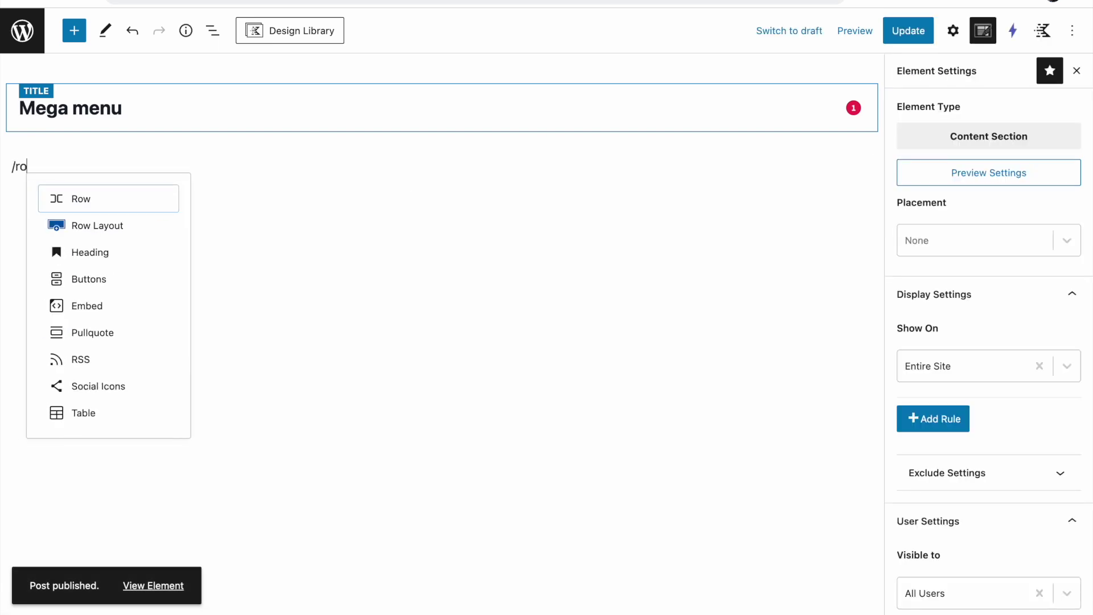
{"action": "left_click", "coordinate": [70, 223]}
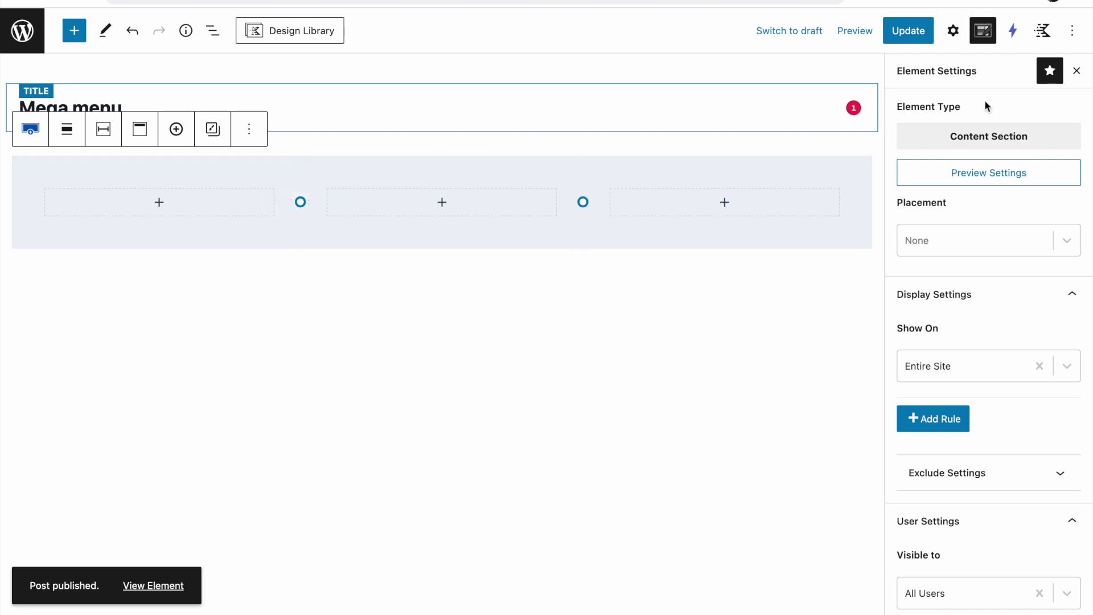
{"action": "left_click", "coordinate": [958, 38]}
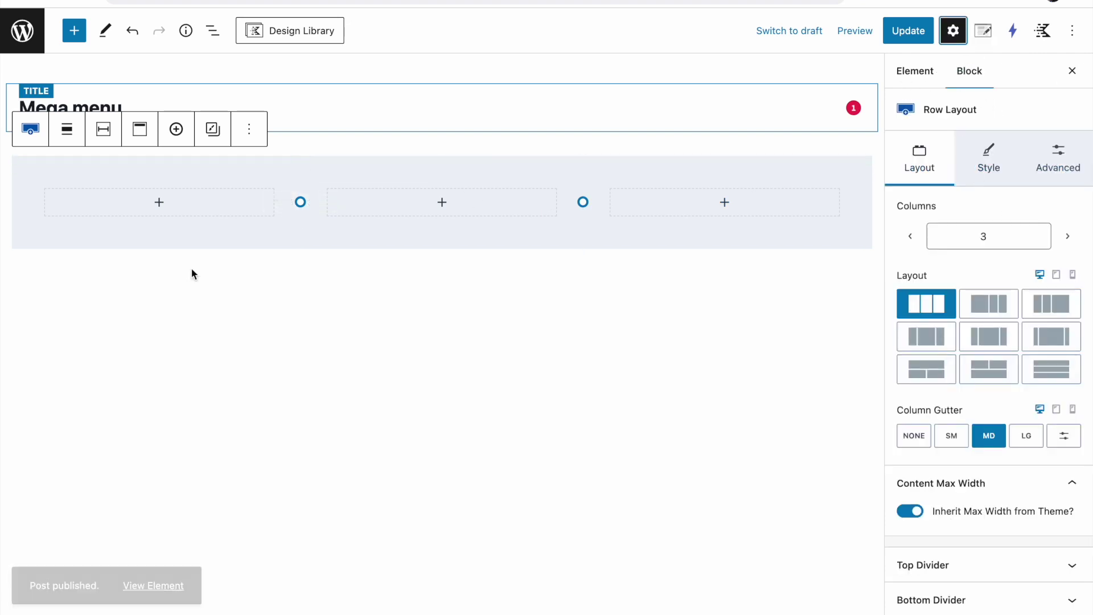
- Add an Info Box block to the first column and duplicate it into the second and third columns
{"action": "left_click", "coordinate": [162, 209]}
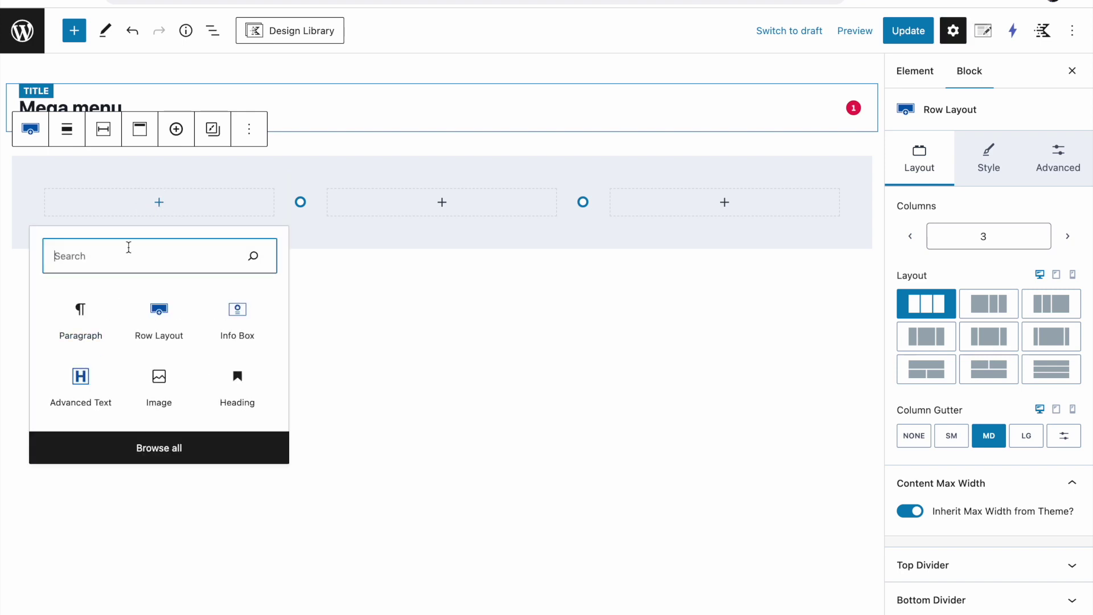
{"action": "left_click", "coordinate": [235, 320]}
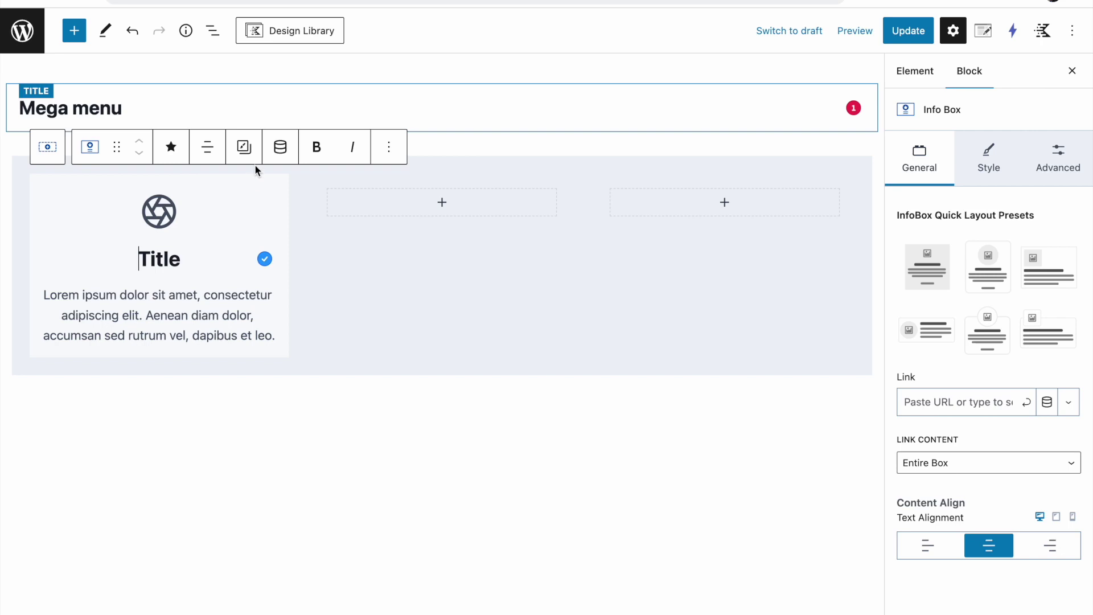
{"action": "left_click", "coordinate": [388, 150]}
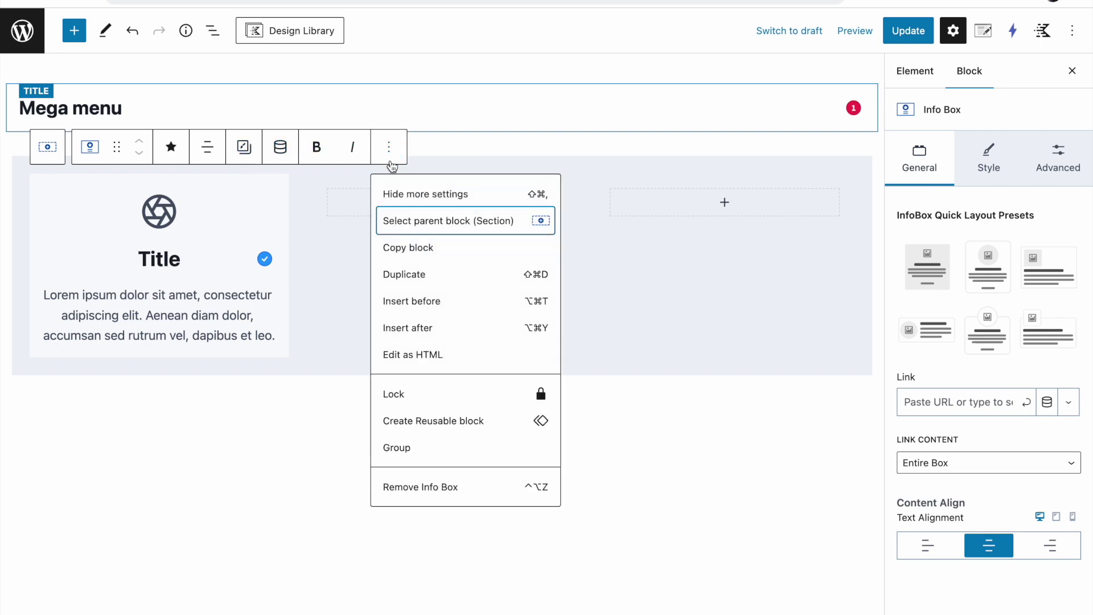
{"action": "left_click", "coordinate": [419, 274]}
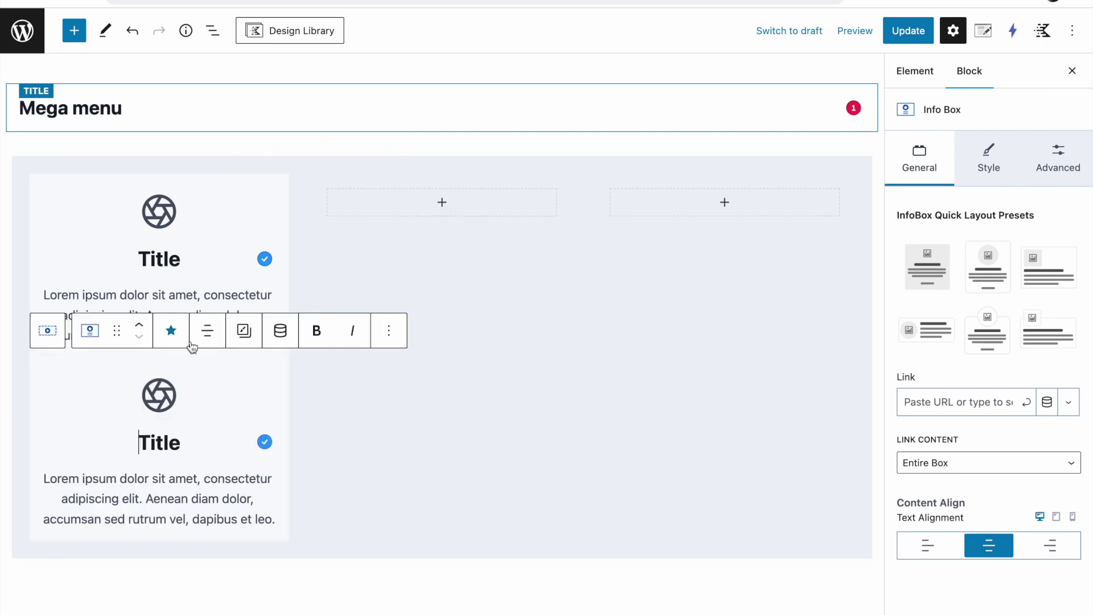
{"action": "left_click_drag", "start_coordinate": [121, 340], "coordinate": [438, 191]}
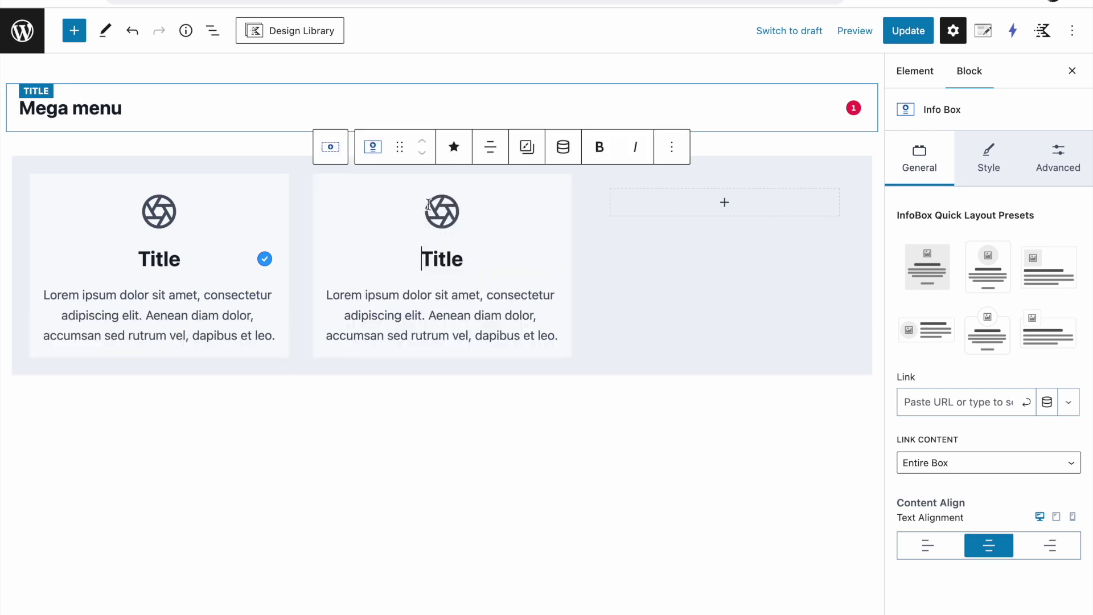
{"action": "left_click", "coordinate": [672, 147]}
{"action": "left_click", "coordinate": [702, 273]}
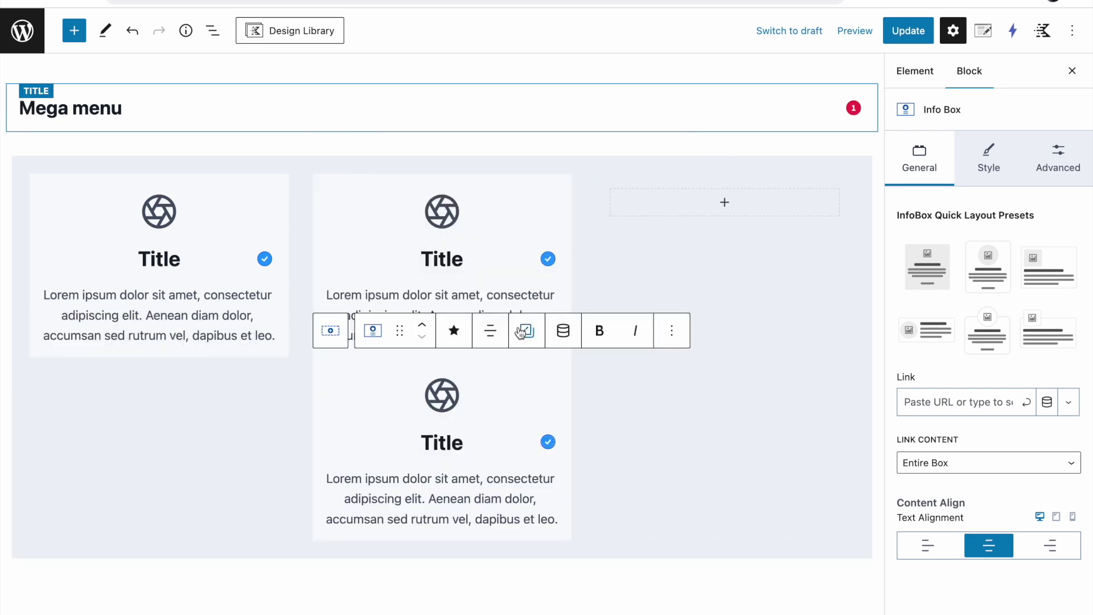
{"action": "left_click_drag", "start_coordinate": [399, 330], "coordinate": [689, 209]}
- Apply the layout preset with left-side media and rounded corners to the first info box, and set its media type to Image
{"action": "left_click", "coordinate": [221, 205]}
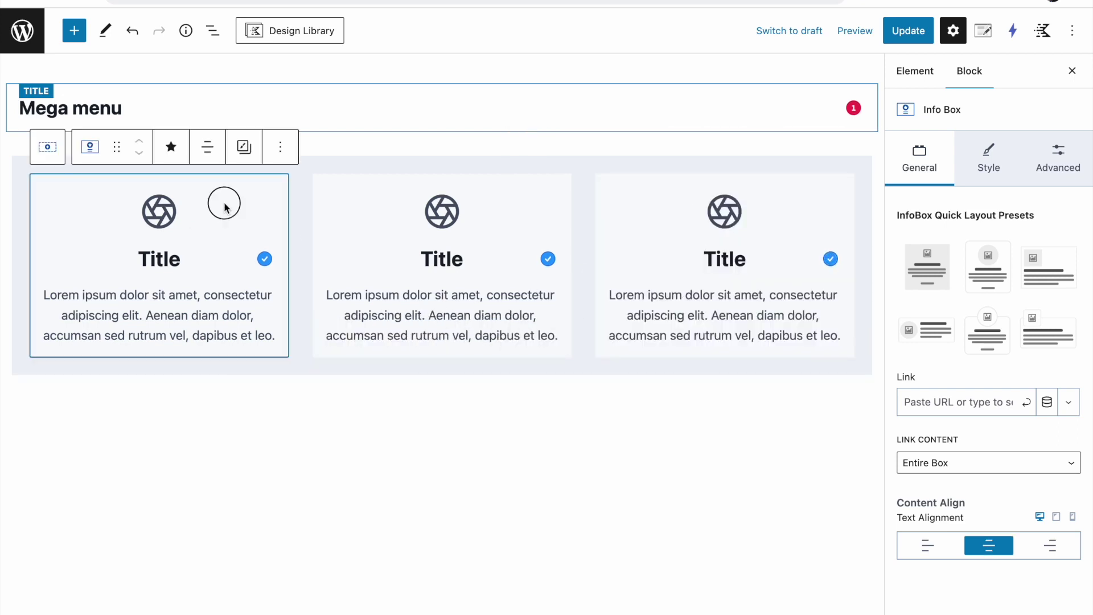
{"action": "left_click", "coordinate": [926, 328]}
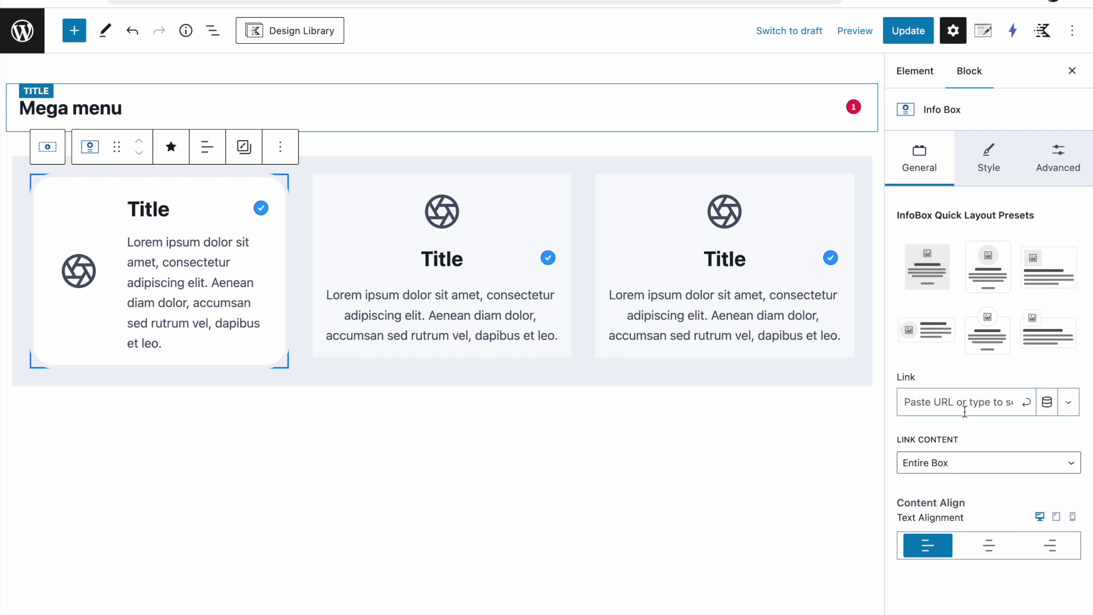
{"action": "left_click", "coordinate": [987, 168]}
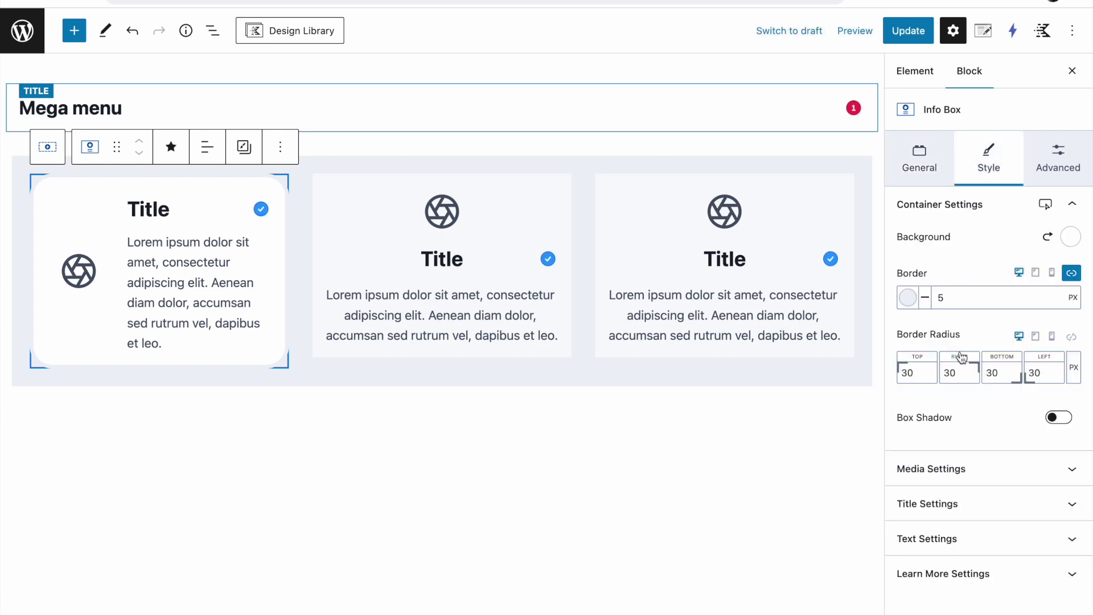
{"action": "left_click", "coordinate": [960, 483]}
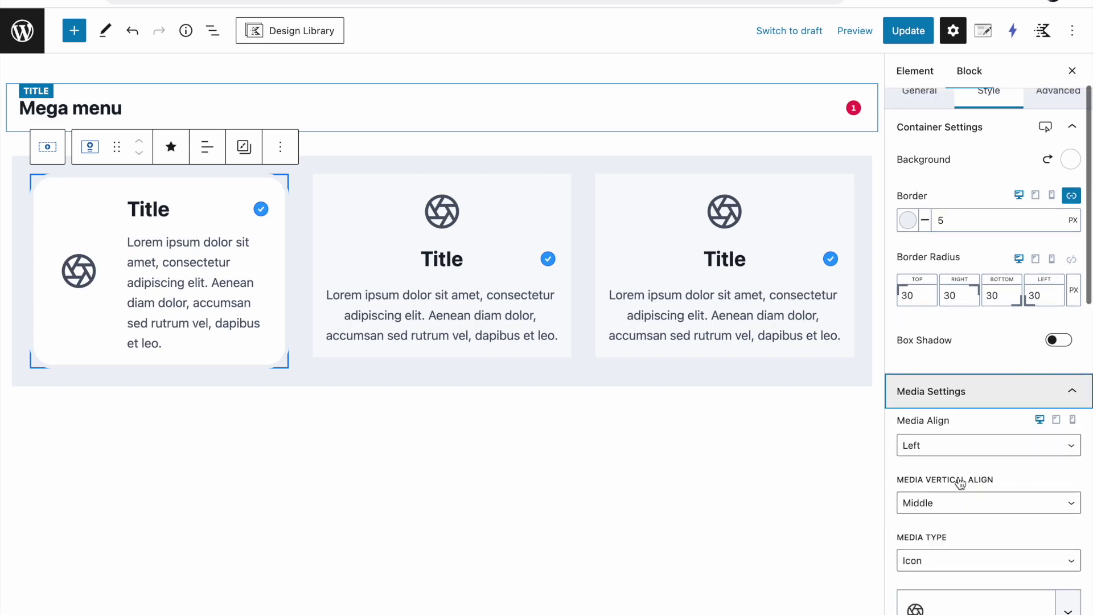
{"action": "scroll", "coordinate": [950, 284], "scroll_direction": "down", "scroll_amount": 5}
{"action": "left_click", "coordinate": [947, 187]}
{"action": "left_click", "coordinate": [947, 187]}
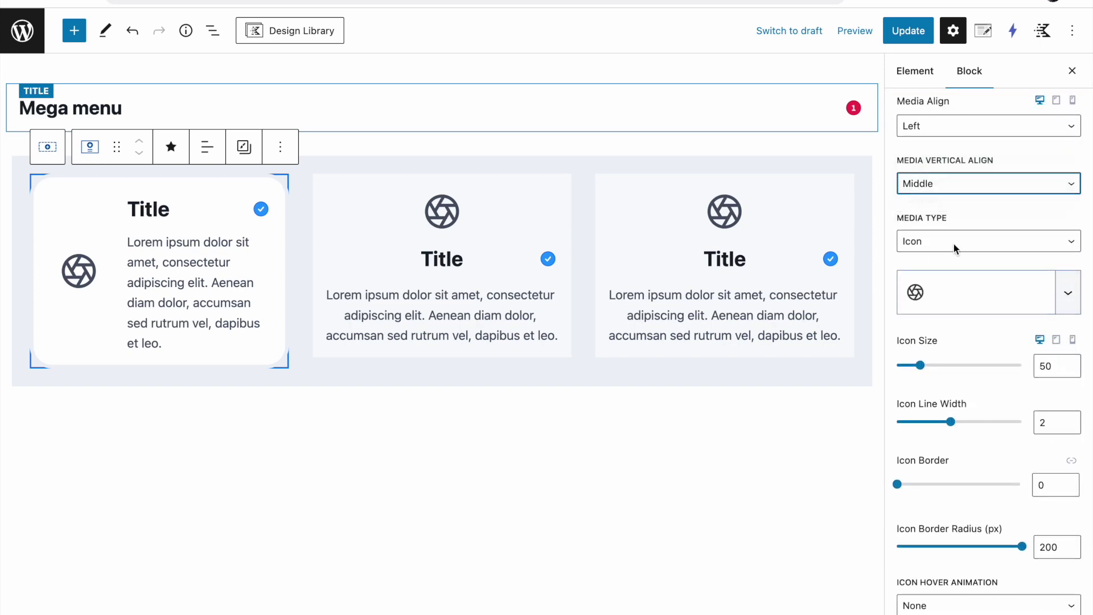
{"action": "left_click", "coordinate": [954, 244]}
{"action": "key", "text": "Escape"}
{"action": "key", "text": "Down"}
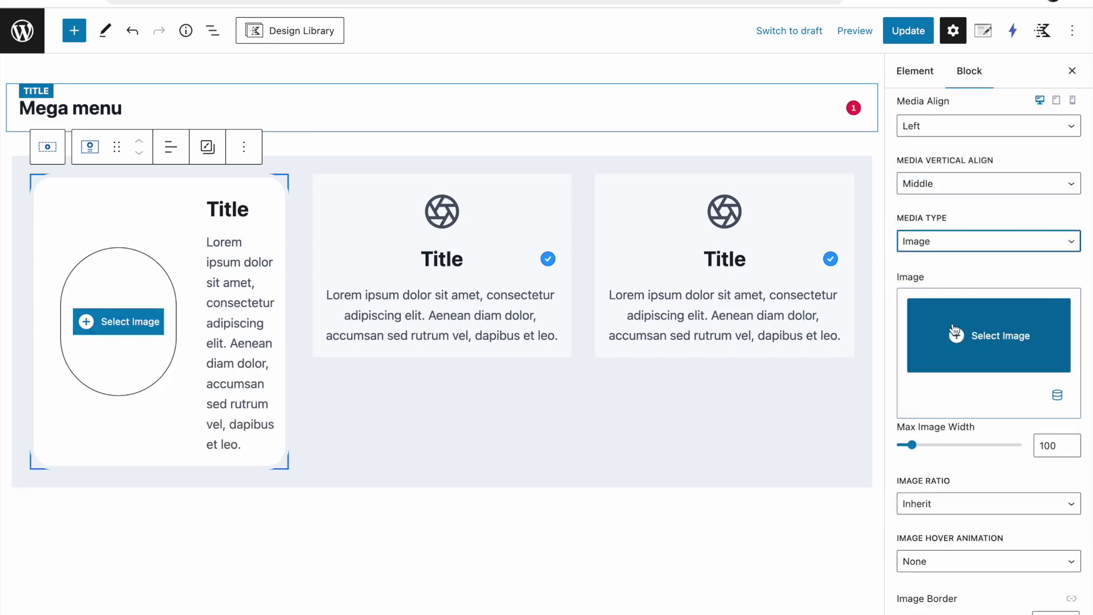
- Use 3333-5-scaled.jpg from the media library as the first info box's image, with file size medium (300x200)
{"action": "left_click", "coordinate": [958, 334]}
{"action": "left_click", "coordinate": [541, 336]}
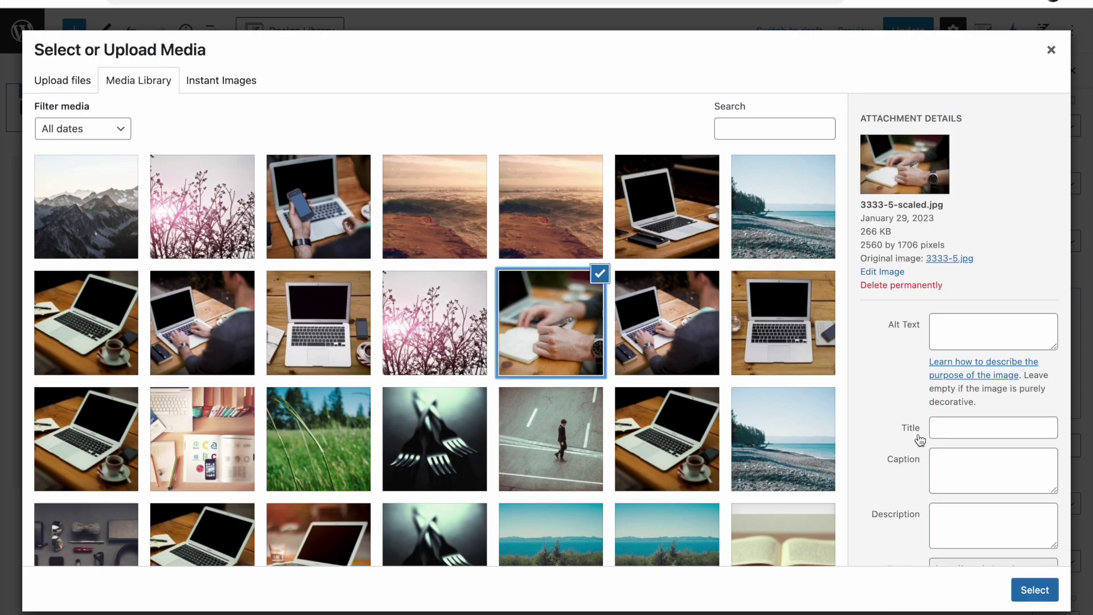
{"action": "left_click", "coordinate": [1013, 597]}
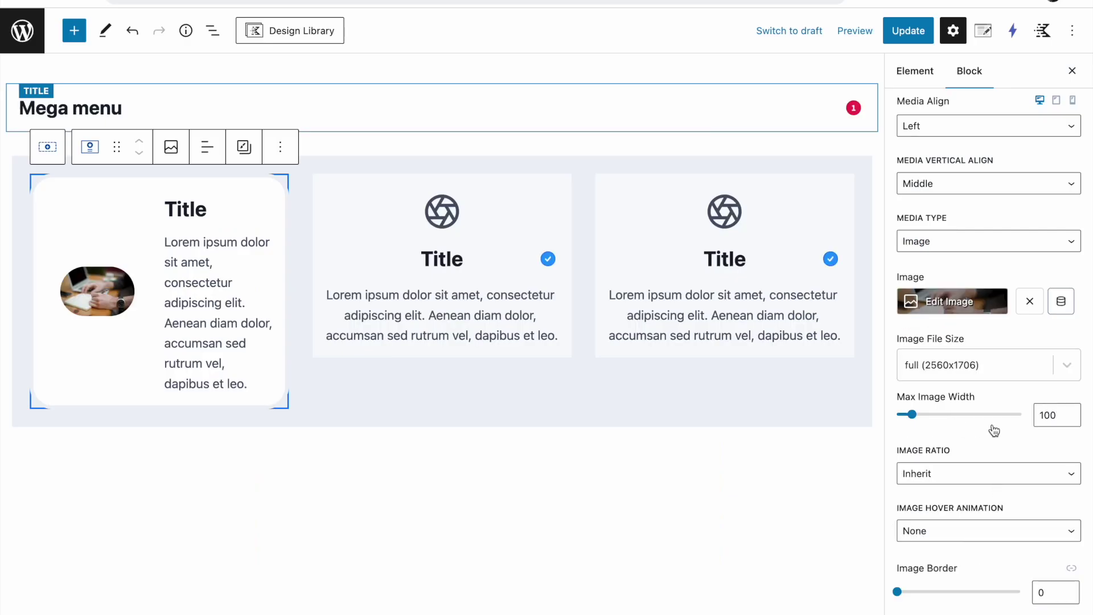
{"action": "scroll", "coordinate": [1028, 423], "scroll_direction": "down", "scroll_amount": 1}
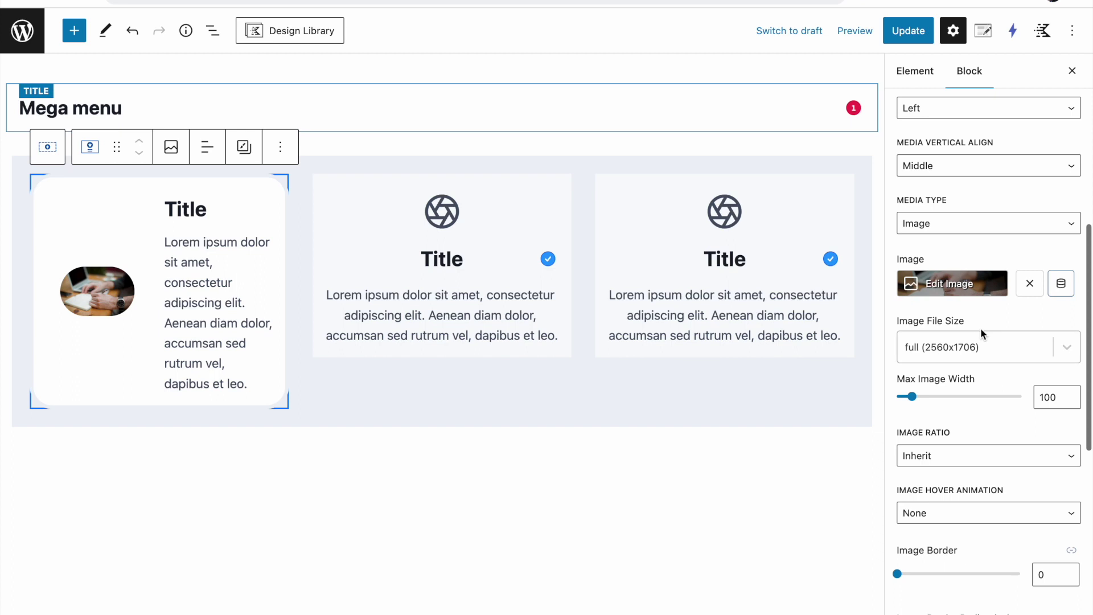
{"action": "left_click", "coordinate": [979, 345]}
{"action": "left_click", "coordinate": [996, 385]}
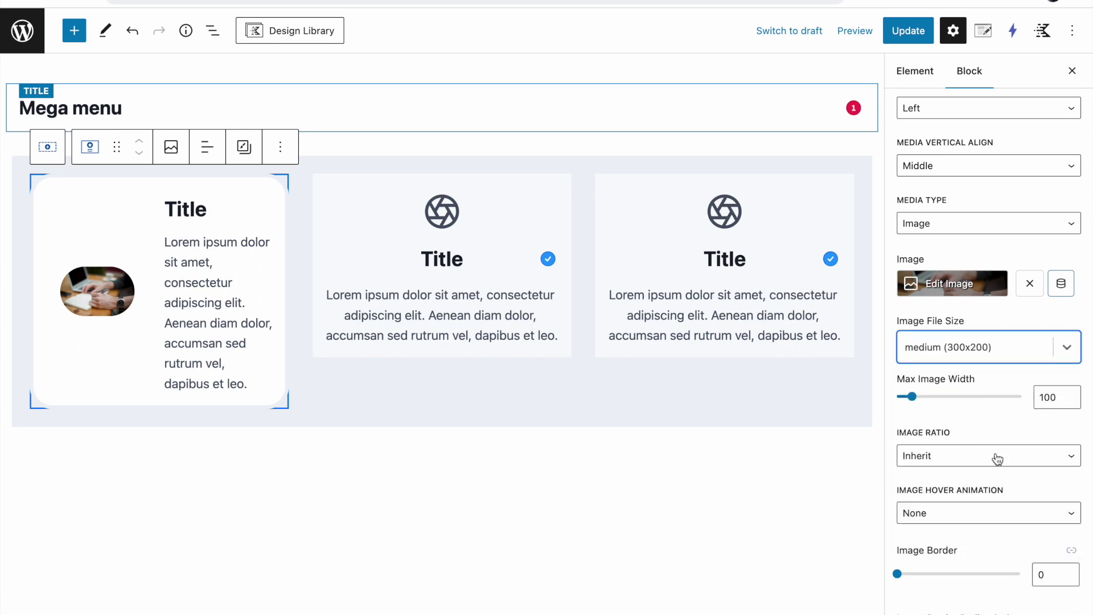
- Set the first info box's image ratio to Landscape 4:3 and its image border radius to 11 px
{"action": "scroll", "coordinate": [995, 452], "scroll_direction": "down", "scroll_amount": 2}
{"action": "scroll", "coordinate": [971, 414], "scroll_direction": "down", "scroll_amount": 1}
{"action": "left_click", "coordinate": [949, 308]}
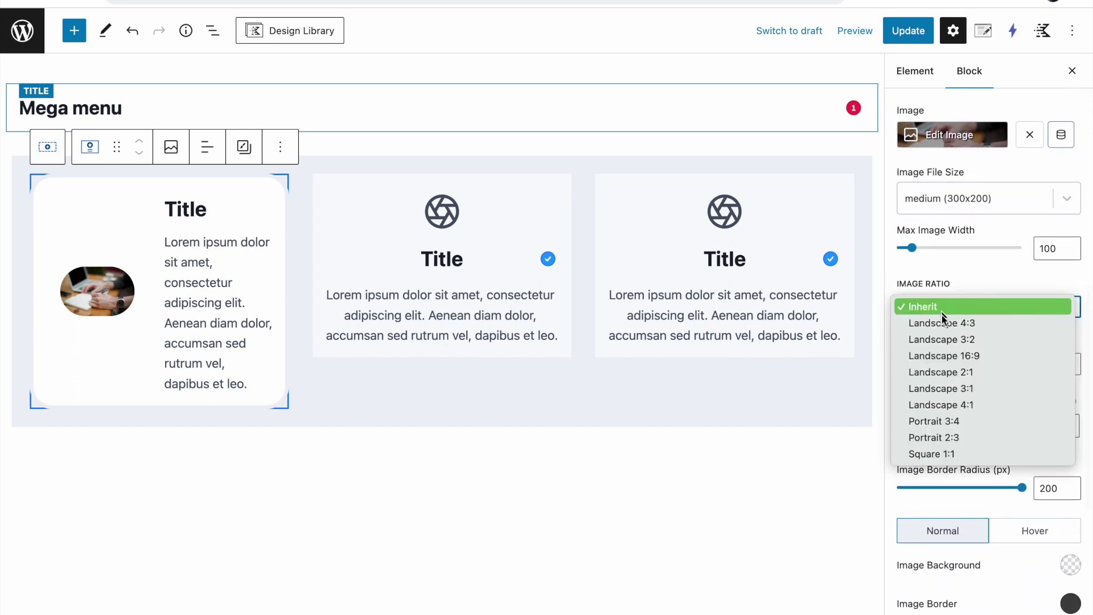
{"action": "left_click", "coordinate": [943, 334]}
{"action": "left_click_drag", "start_coordinate": [1022, 487], "coordinate": [904, 487]}
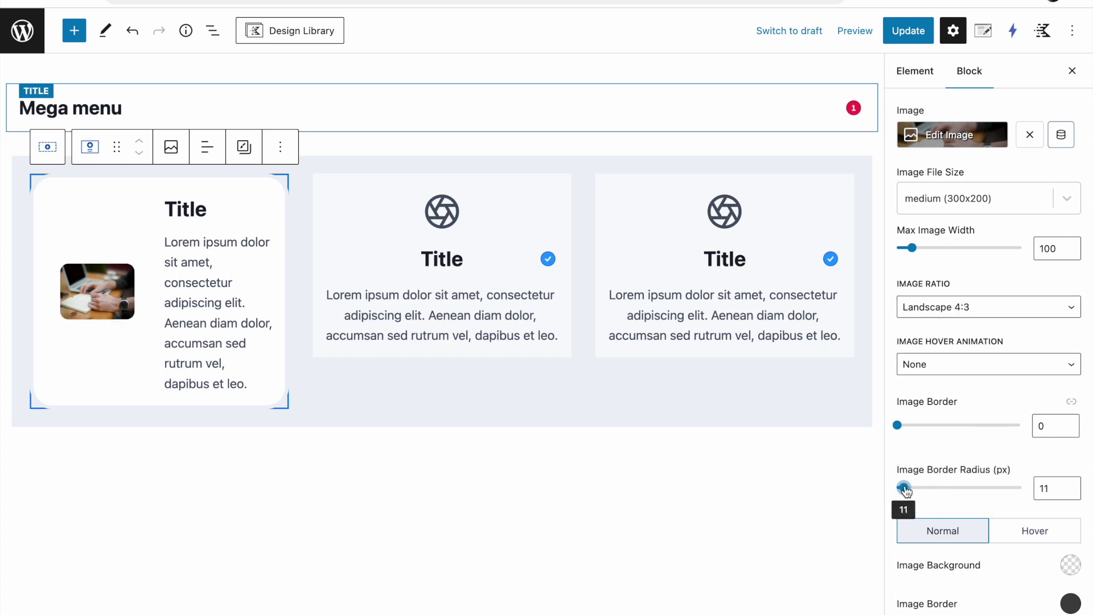
- Turn off the description text of the first info box in its text settings
{"action": "scroll", "coordinate": [941, 458], "scroll_direction": "down", "scroll_amount": 1}
{"action": "scroll", "coordinate": [942, 457], "scroll_direction": "down", "scroll_amount": 4}
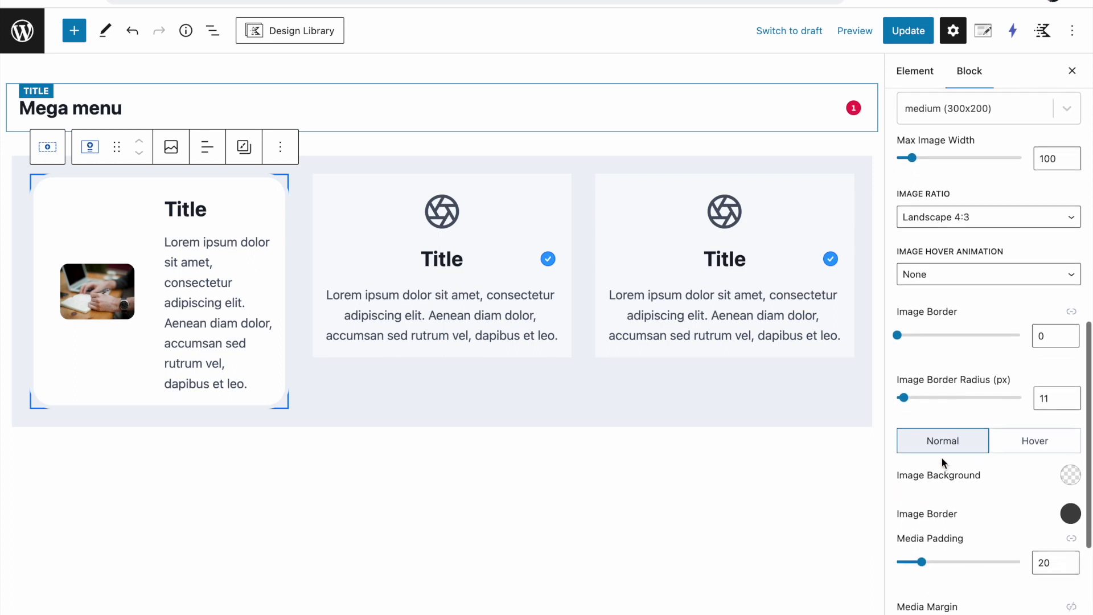
{"action": "scroll", "coordinate": [941, 458], "scroll_direction": "down", "scroll_amount": 1}
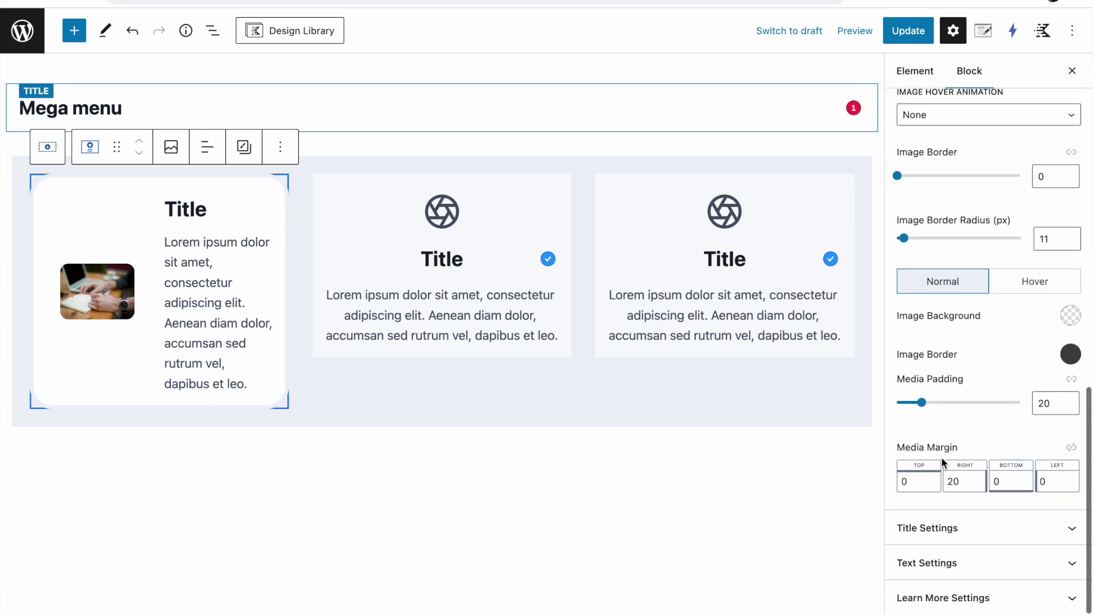
{"action": "left_click", "coordinate": [951, 561]}
{"action": "scroll", "coordinate": [906, 326], "scroll_direction": "down", "scroll_amount": 8}
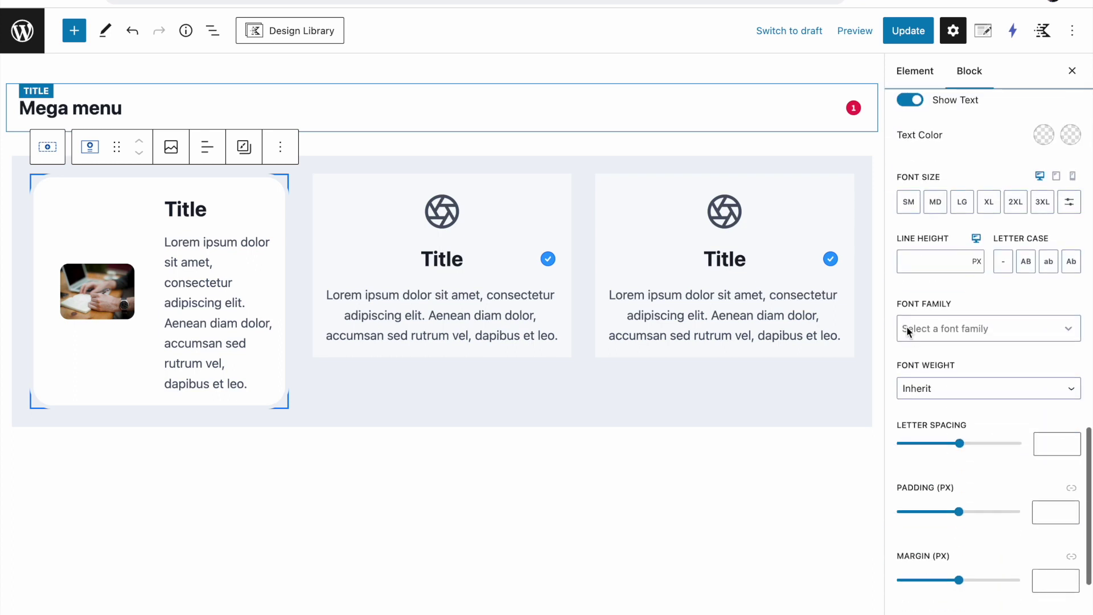
{"action": "left_click", "coordinate": [914, 104]}
- Set the first info box's container border to 0 px and make its background fully transparent
{"action": "scroll", "coordinate": [914, 104], "scroll_direction": "up", "scroll_amount": 10}
{"action": "scroll", "coordinate": [949, 262], "scroll_direction": "up", "scroll_amount": 8}
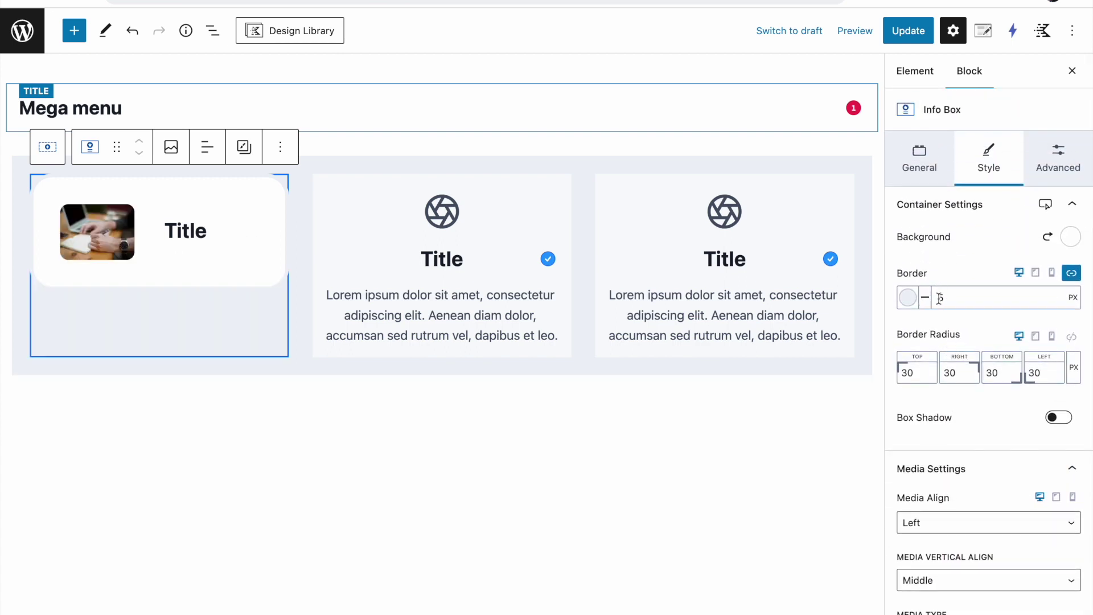
{"action": "double_click", "coordinate": [942, 298]}
{"action": "type", "text": "0"}
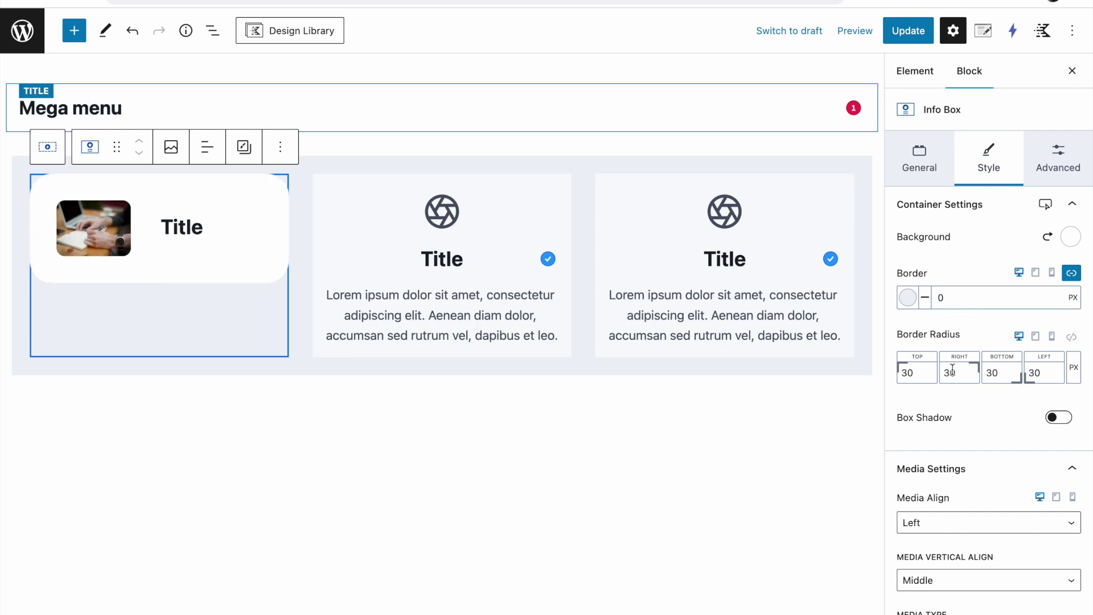
{"action": "left_click", "coordinate": [1047, 242]}
{"action": "left_click", "coordinate": [1070, 238]}
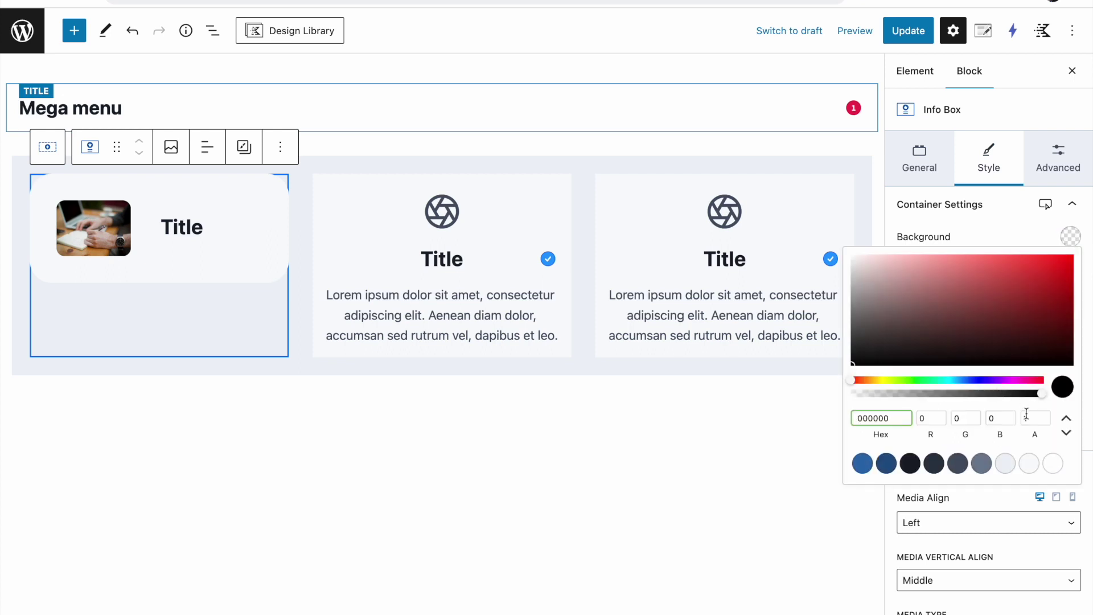
{"action": "left_click_drag", "start_coordinate": [1040, 393], "coordinate": [844, 392]}
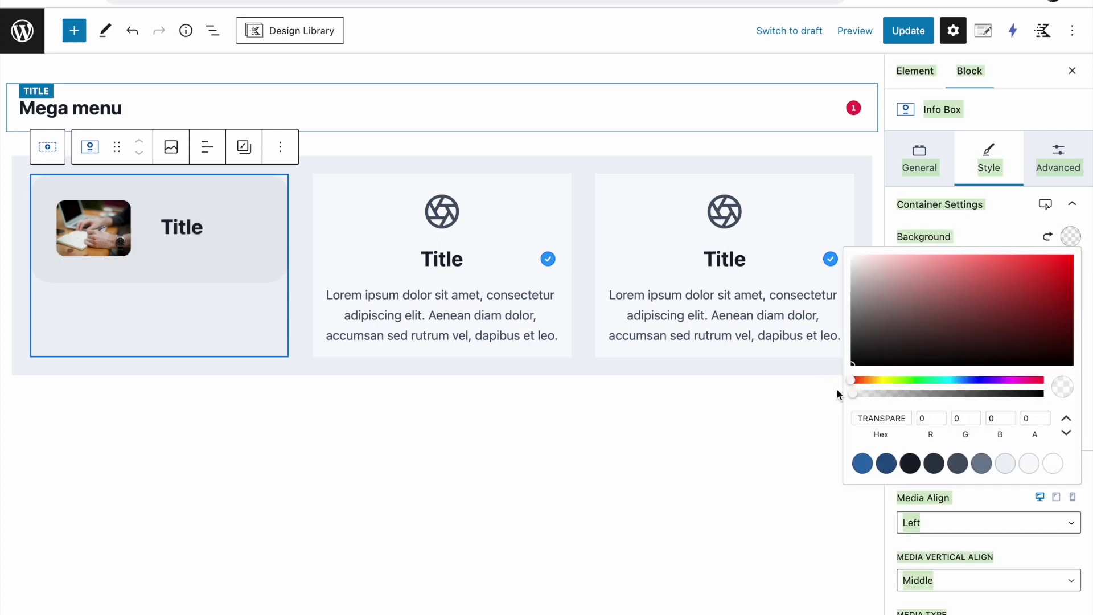
{"action": "left_click", "coordinate": [991, 236]}
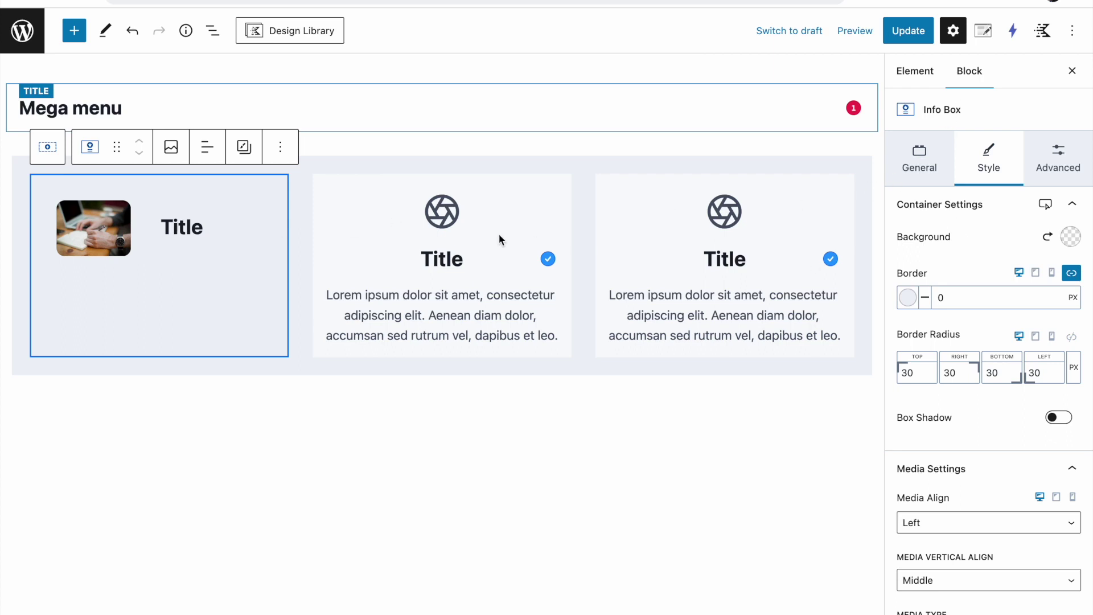
- Title the three info boxes Cat 1, Cat 2 and Cat 3, in column order
{"action": "double_click", "coordinate": [190, 234]}
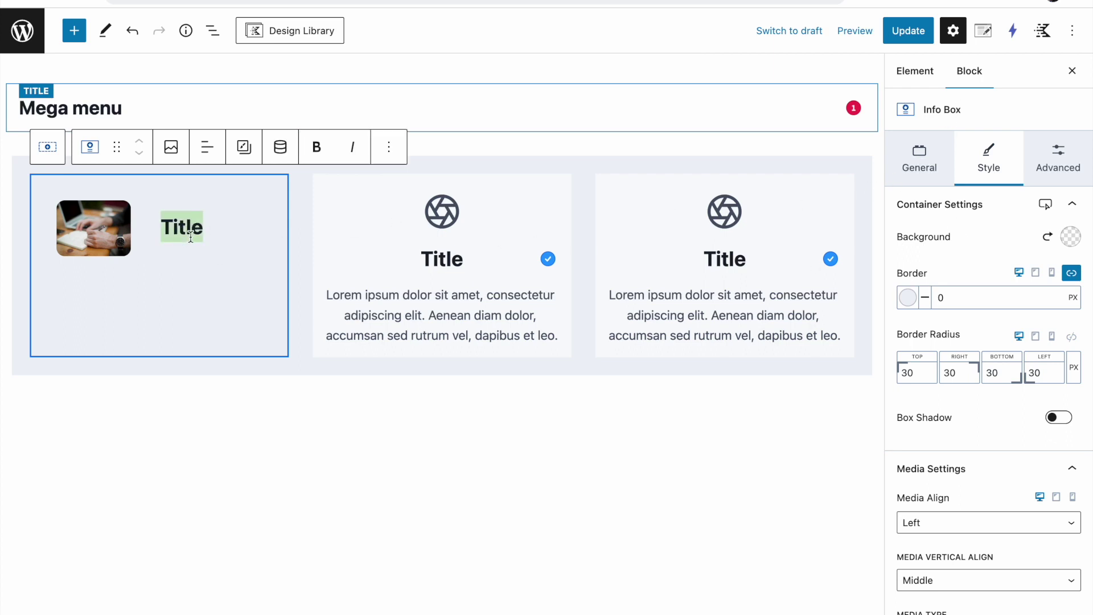
{"action": "type", "text": "Cat 1"}
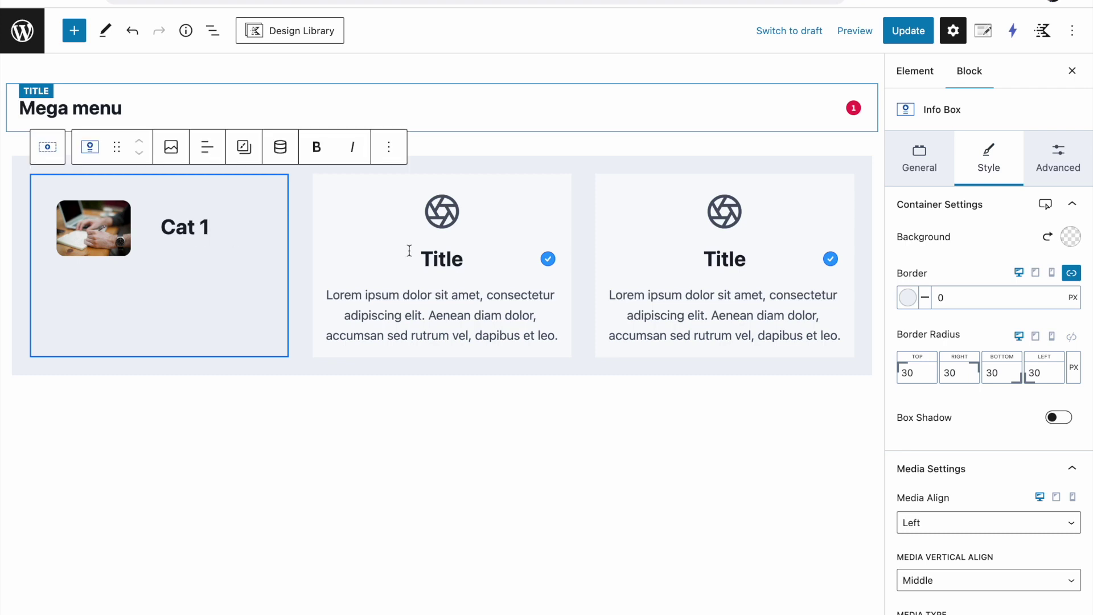
{"action": "double_click", "coordinate": [445, 255]}
{"action": "type", "text": "Cat 2"}
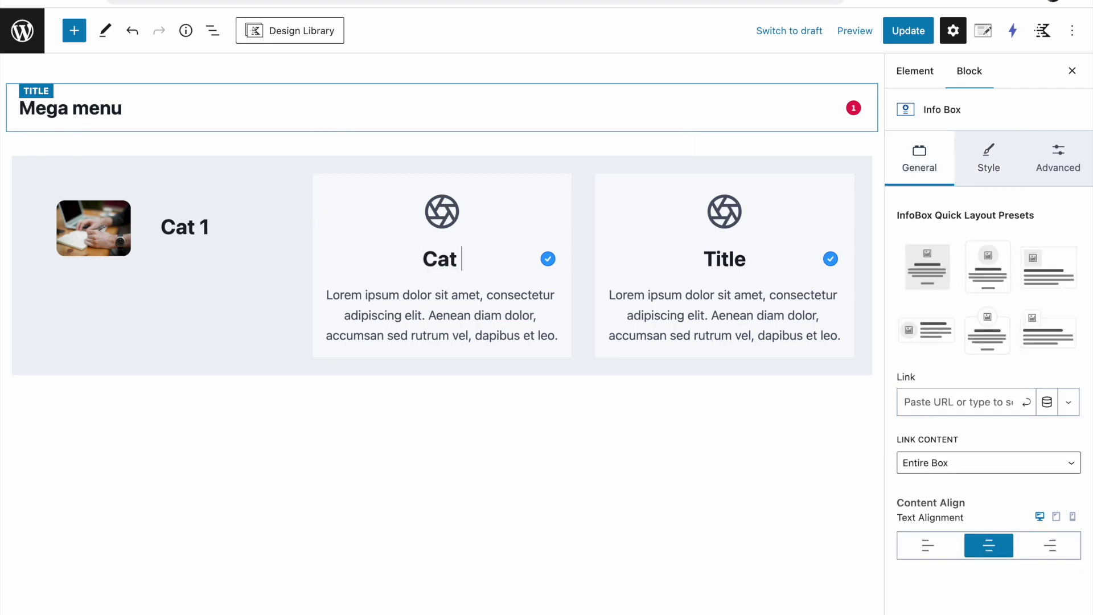
{"action": "left_click", "coordinate": [746, 262]}
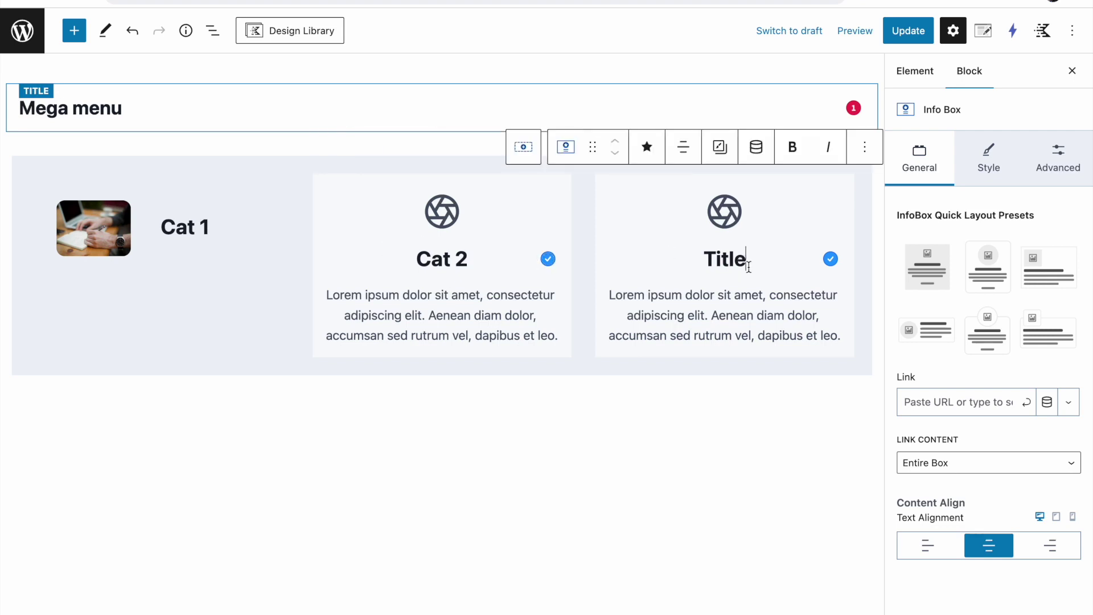
{"action": "double_click", "coordinate": [732, 258]}
{"action": "type", "text": "Cat 3"}
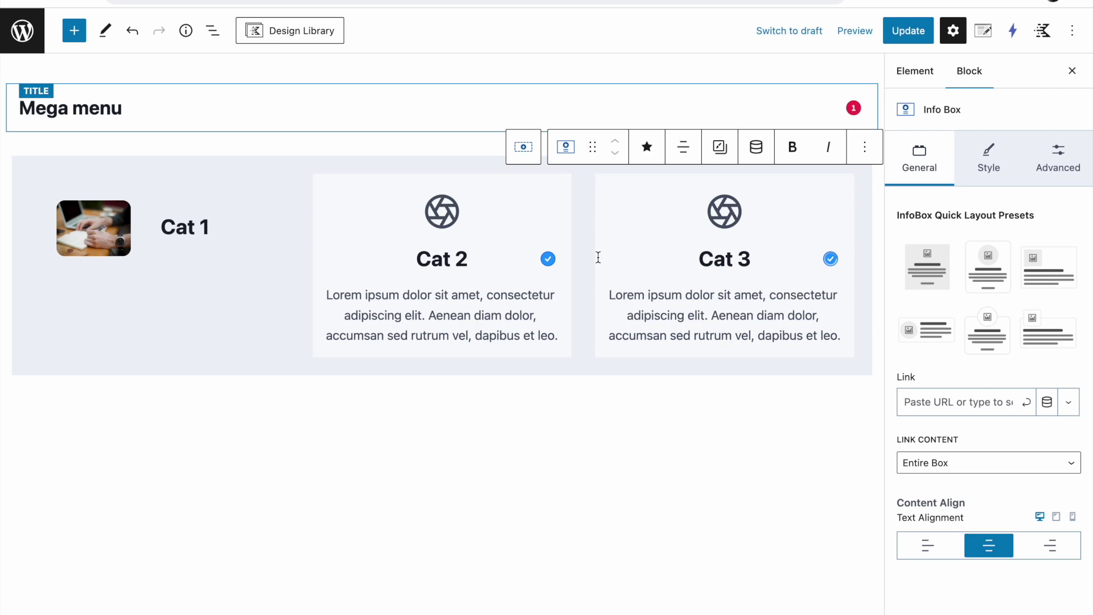
- Copy the Cat 1 info box's styles and paste them onto the Cat 2 and Cat 3 info boxes
{"action": "left_click", "coordinate": [480, 208]}
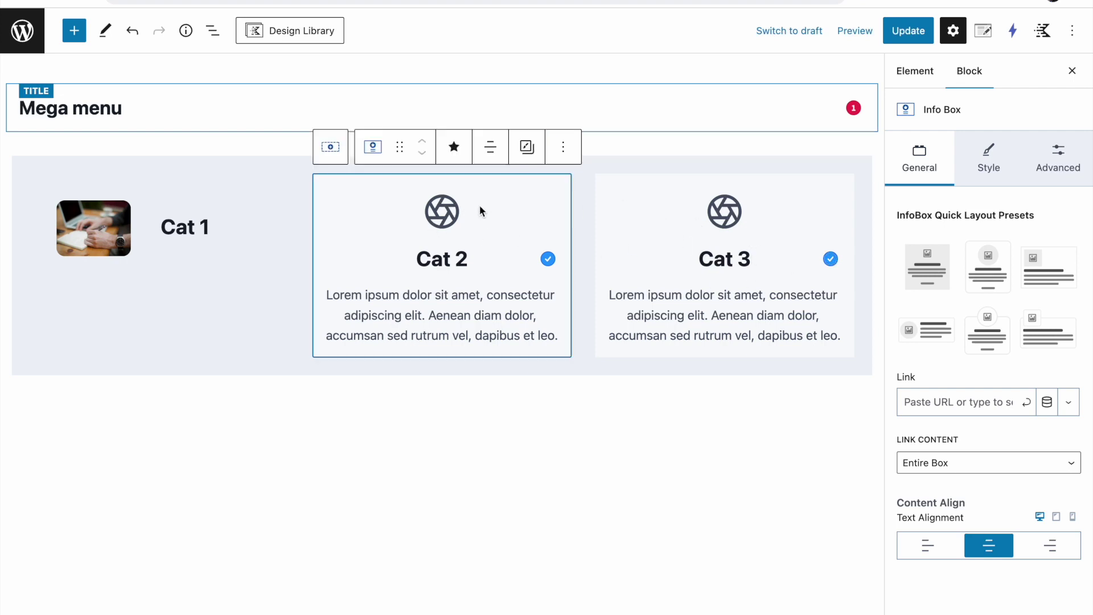
{"action": "left_click", "coordinate": [203, 211]}
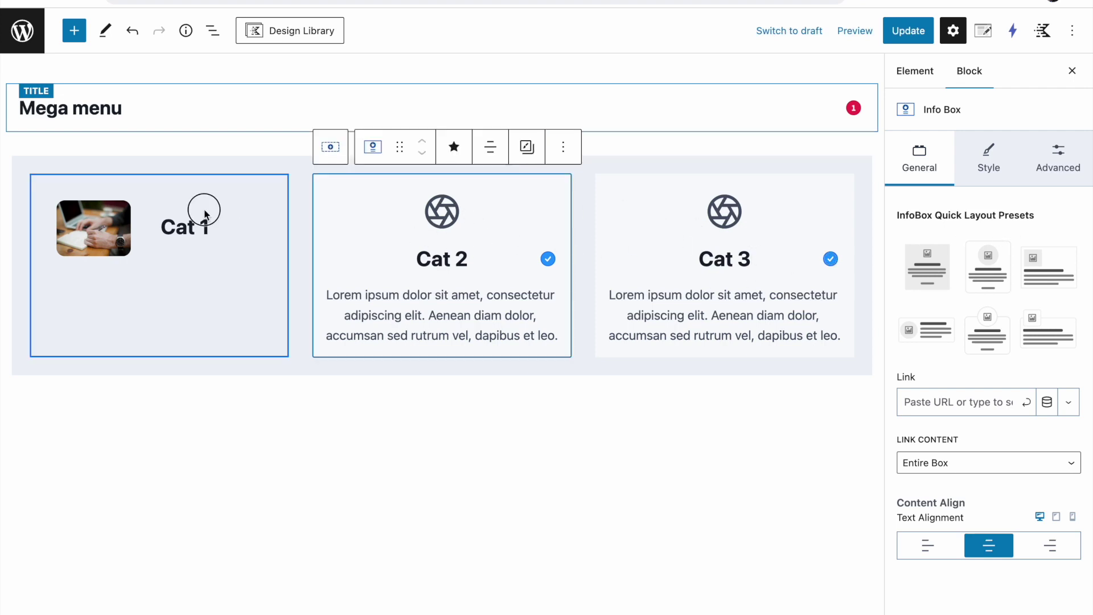
{"action": "left_click", "coordinate": [244, 146]}
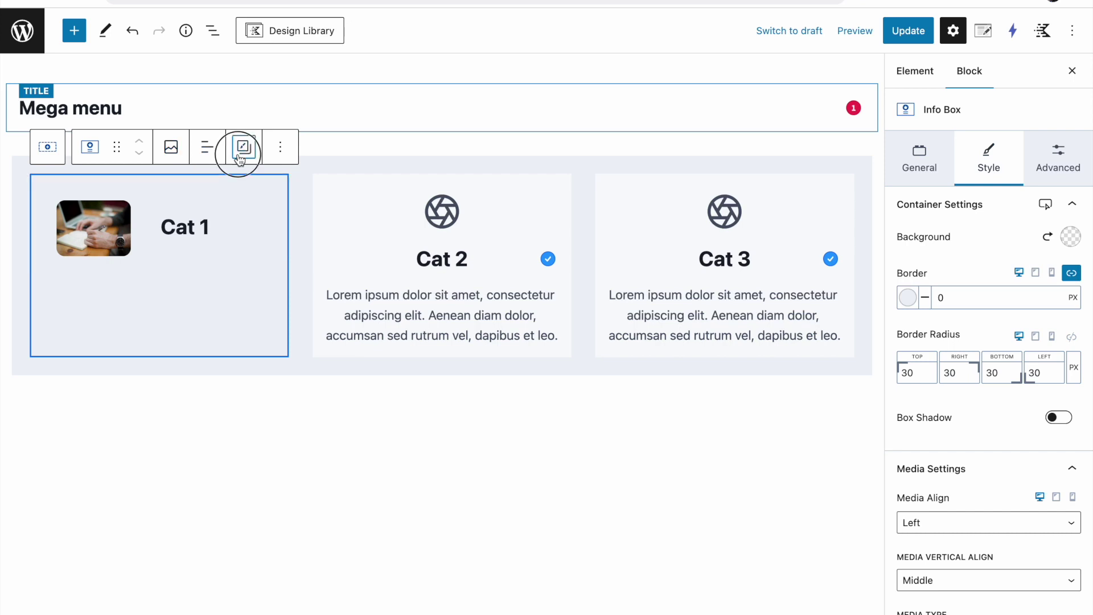
{"action": "left_click", "coordinate": [262, 196]}
{"action": "left_click", "coordinate": [349, 182]}
{"action": "left_click", "coordinate": [527, 146]}
{"action": "left_click", "coordinate": [550, 218]}
{"action": "left_click", "coordinate": [630, 187]}
{"action": "left_click", "coordinate": [809, 146]}
{"action": "left_click", "coordinate": [831, 222]}
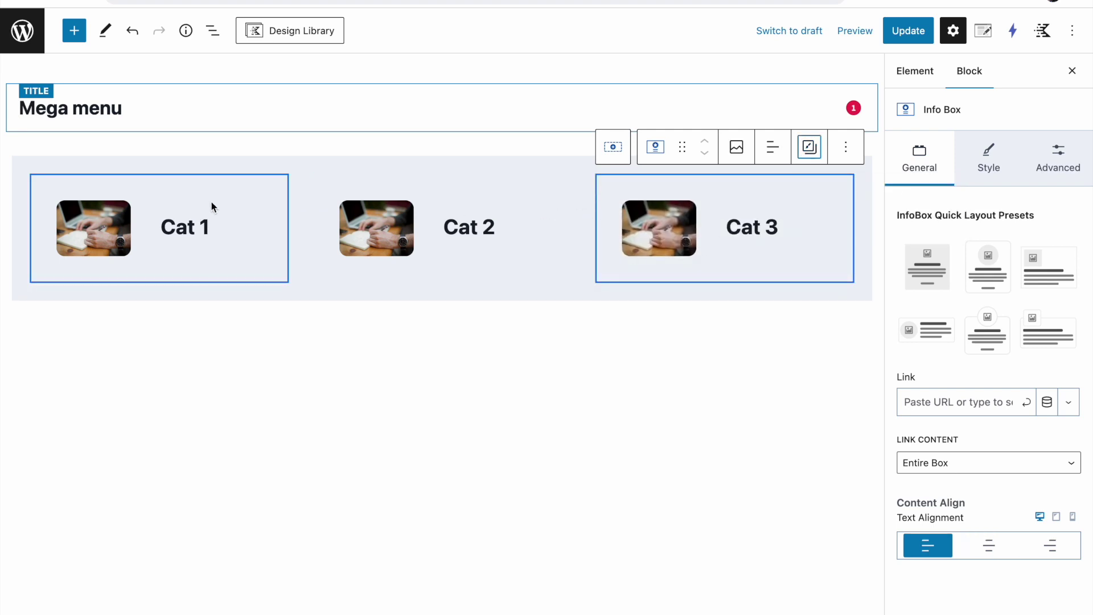
- Replace the Cat 2 info box's image with the pink blossoming branches photo from the media library
{"action": "left_click", "coordinate": [375, 219]}
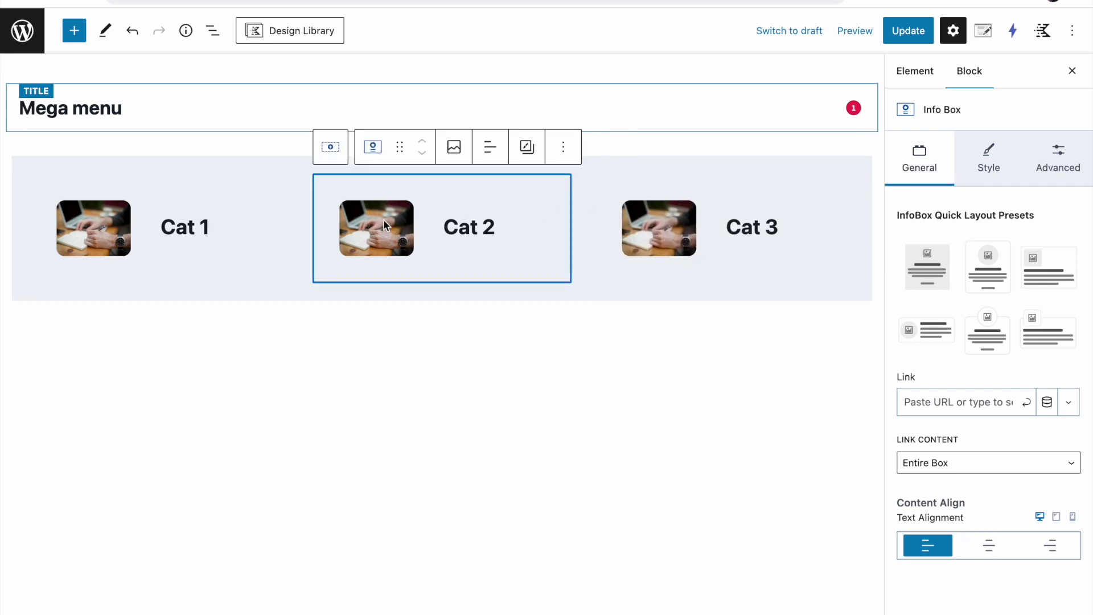
{"action": "left_click", "coordinate": [991, 157]}
{"action": "left_click", "coordinate": [950, 475]}
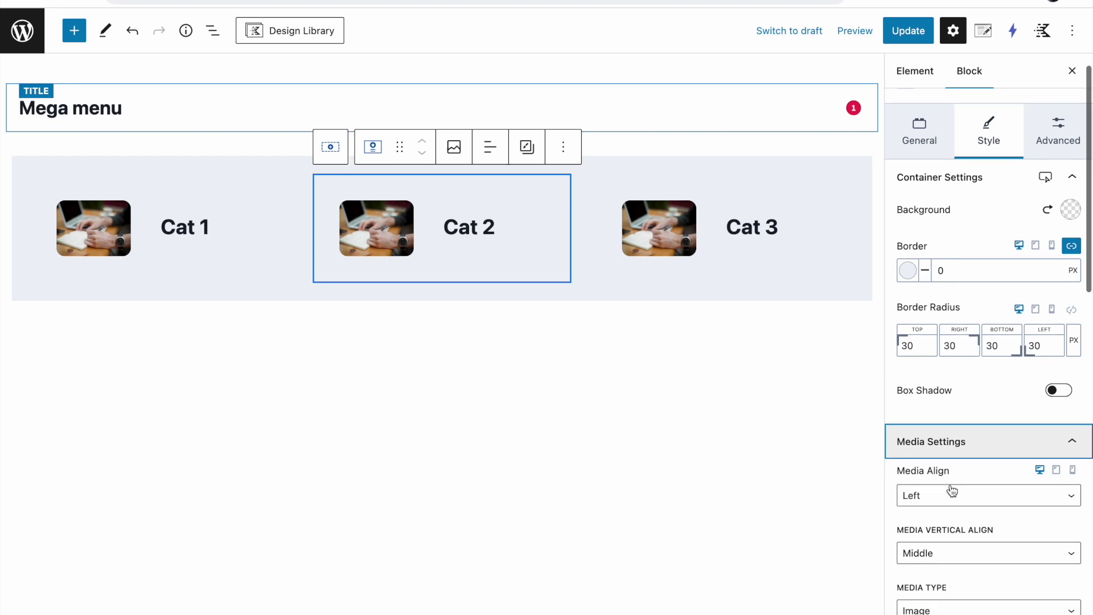
{"action": "scroll", "coordinate": [951, 421], "scroll_direction": "down", "scroll_amount": 5}
{"action": "left_click", "coordinate": [949, 311]}
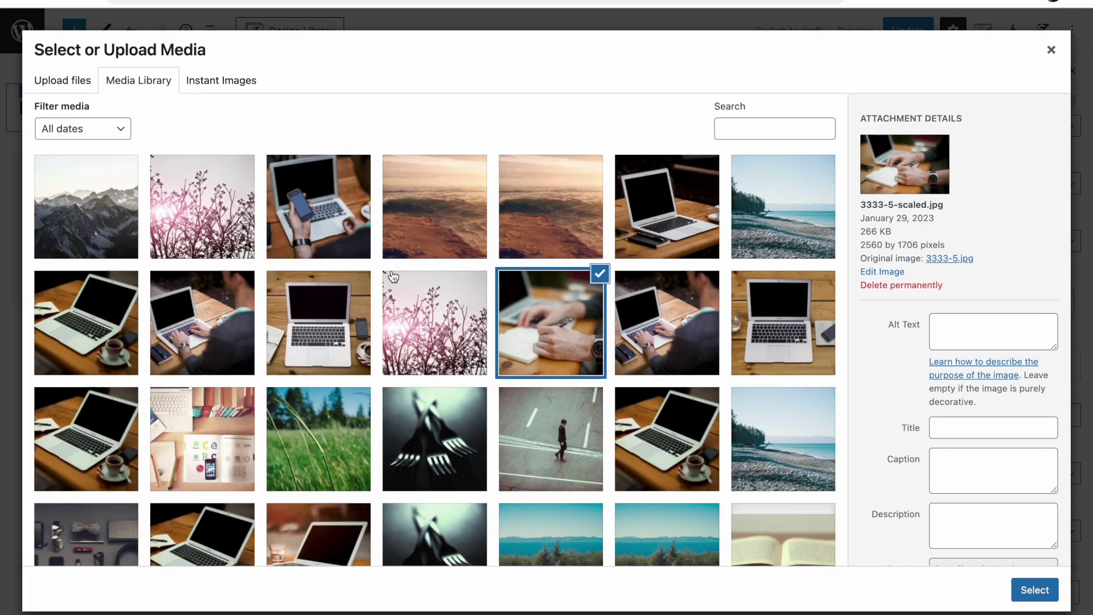
{"action": "left_click", "coordinate": [197, 239]}
{"action": "left_click", "coordinate": [1034, 589]}
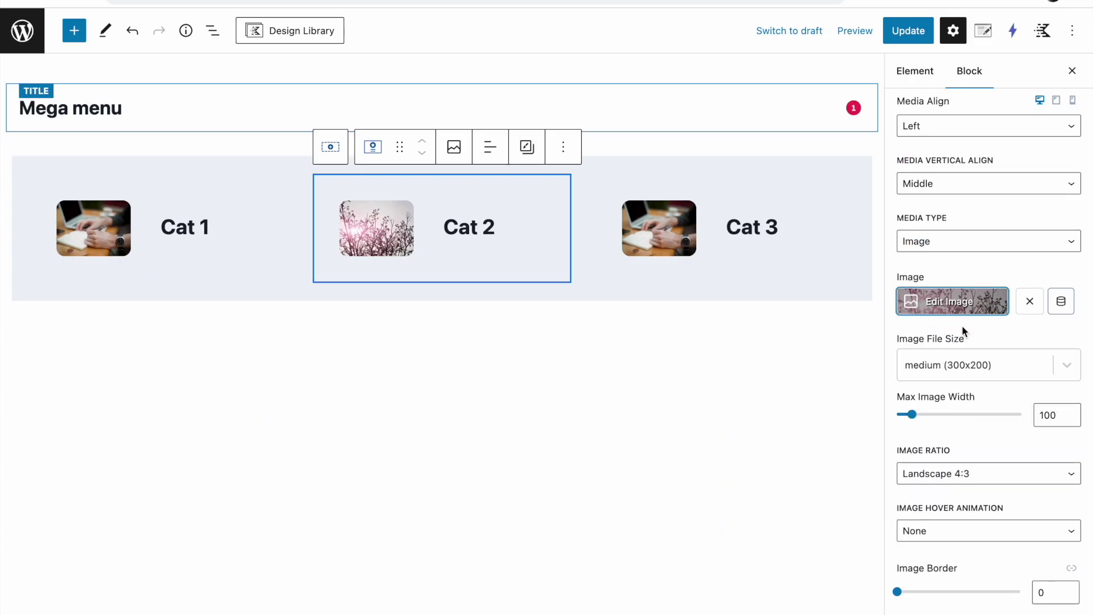
- Replace the Cat 3 info box's image with 3729-scaled.jpg, the photo of a person crossing a road
{"action": "left_click", "coordinate": [698, 215]}
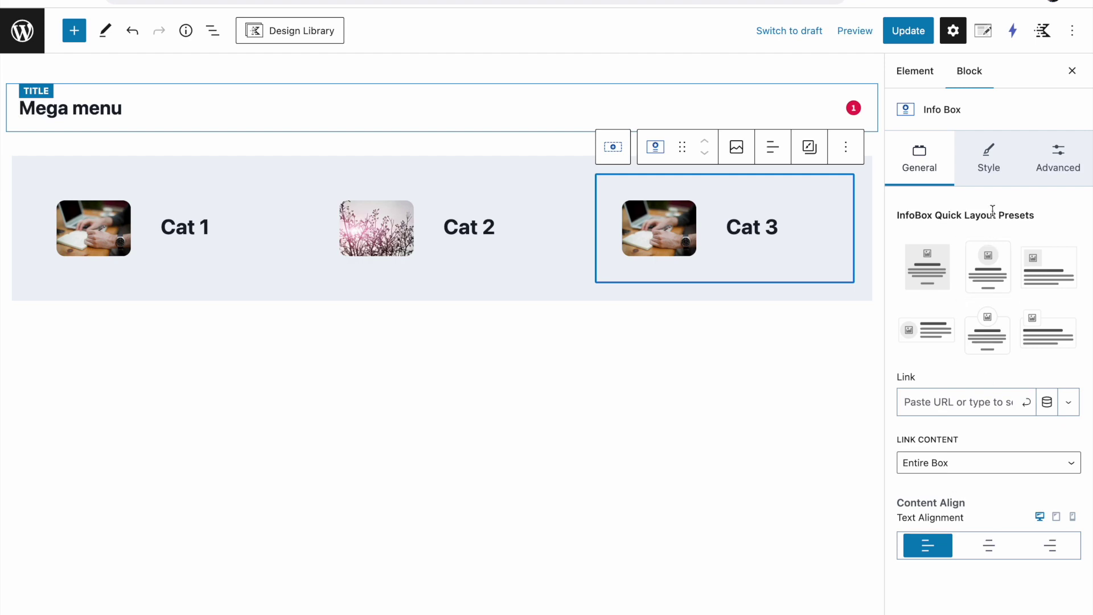
{"action": "left_click", "coordinate": [989, 158]}
{"action": "left_click", "coordinate": [964, 470]}
{"action": "scroll", "coordinate": [958, 452], "scroll_direction": "down", "scroll_amount": 5}
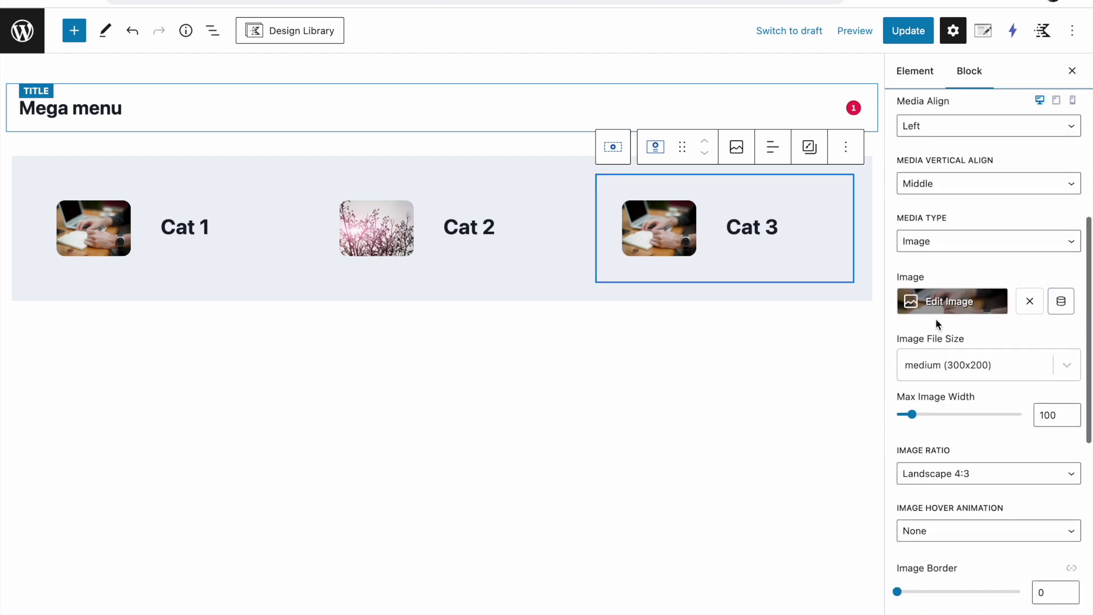
{"action": "left_click", "coordinate": [937, 306]}
{"action": "scroll", "coordinate": [707, 383], "scroll_direction": "down", "scroll_amount": 2}
{"action": "left_click", "coordinate": [557, 282]}
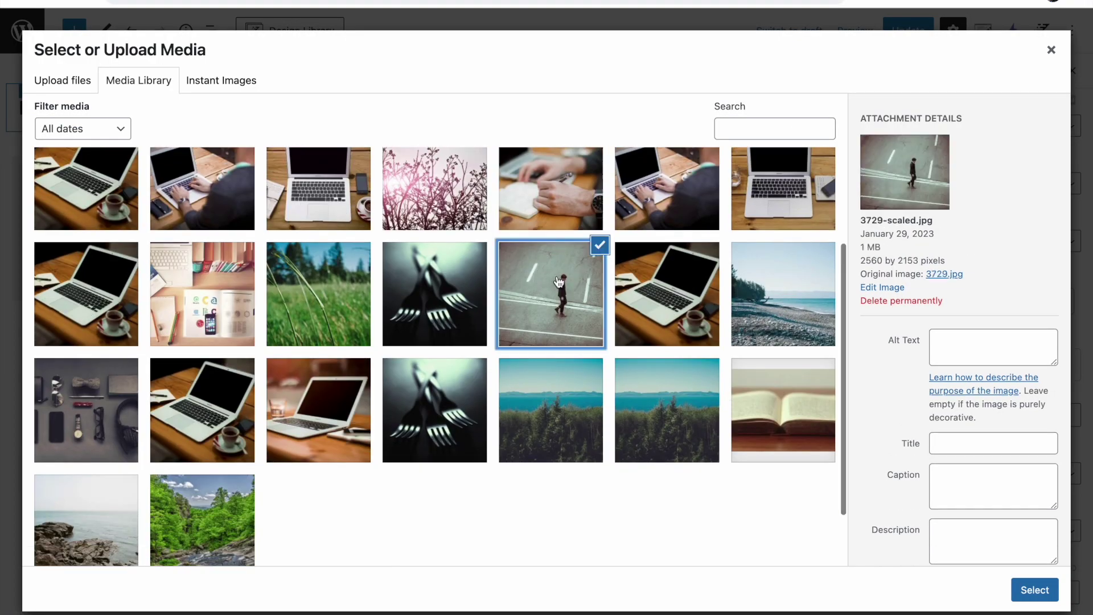
{"action": "left_click", "coordinate": [1034, 590]}
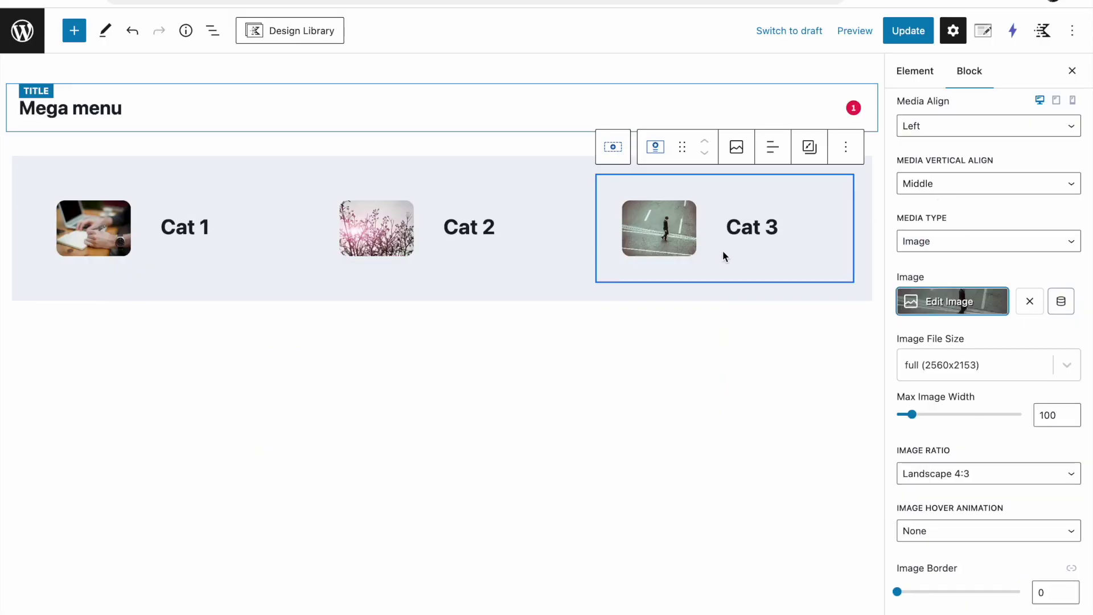
- Examine the Cat 1 info box's link options, including the additional link attributes and the dynamic link setting
{"action": "left_click", "coordinate": [249, 222]}
{"action": "left_click", "coordinate": [944, 407]}
{"action": "left_click", "coordinate": [1070, 405]}
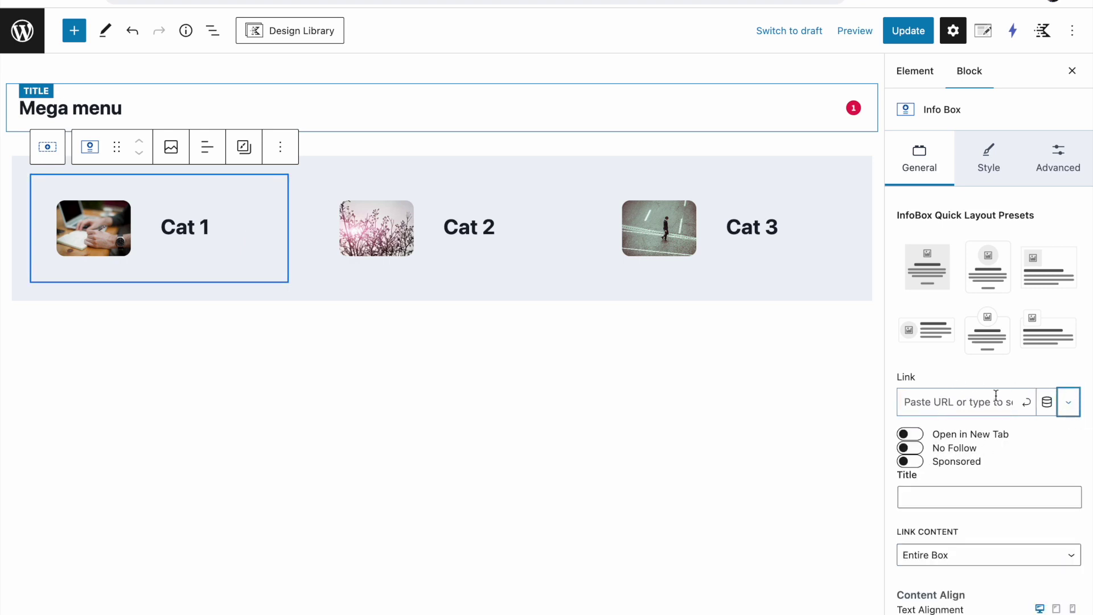
{"action": "left_click", "coordinate": [959, 394]}
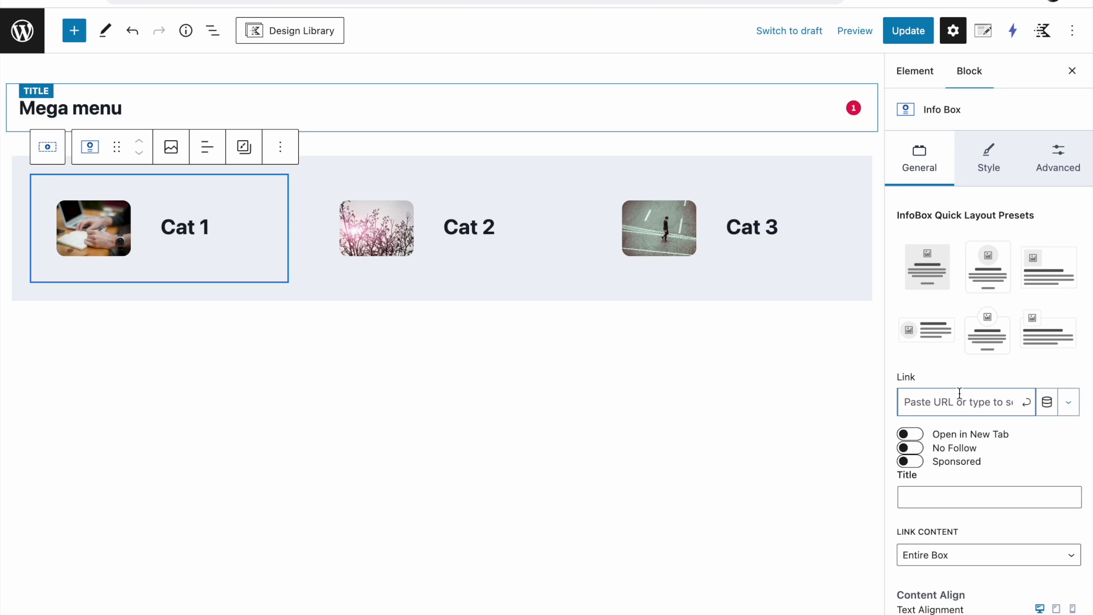
{"action": "left_click", "coordinate": [1046, 402]}
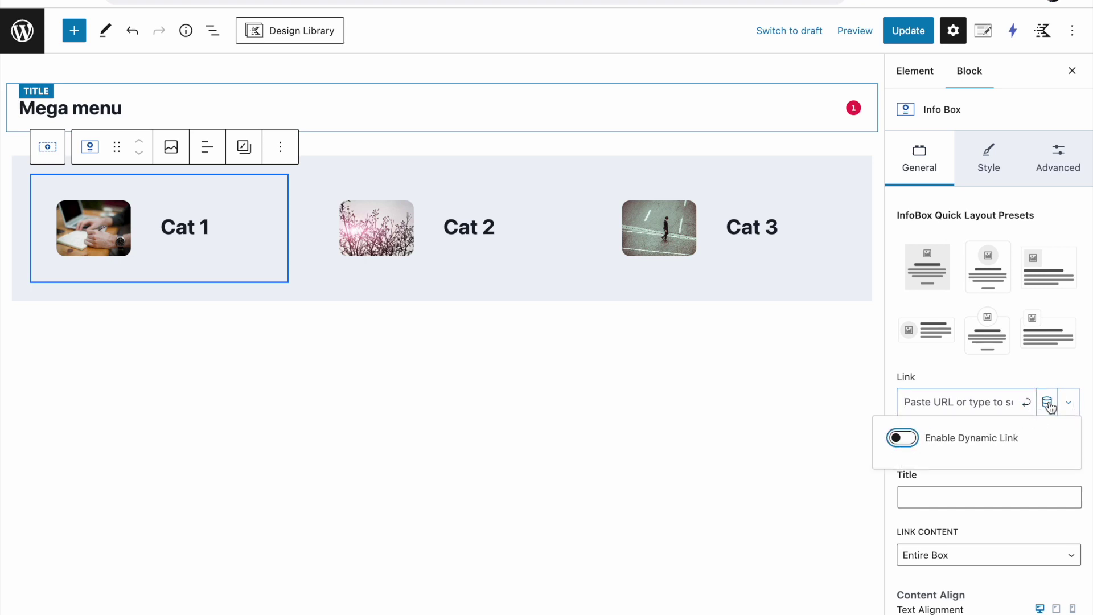
{"action": "left_click", "coordinate": [1024, 378]}
{"action": "left_click", "coordinate": [969, 402]}
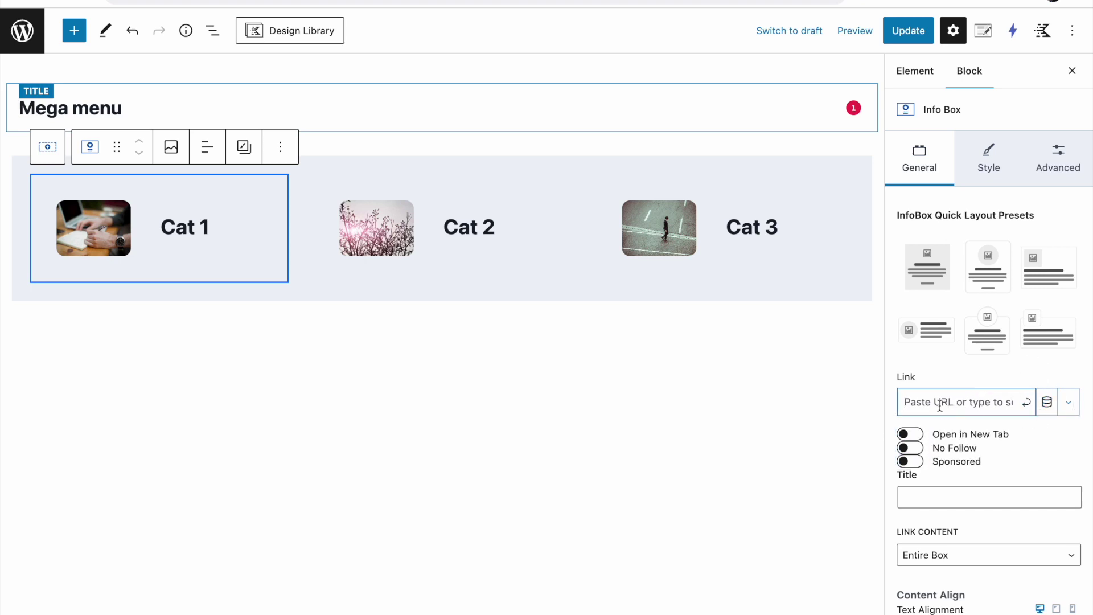
- Copy the Cat 1 archive page's URL and set it as the link of the Cat 1 info box
{"action": "key", "text": "ctrl+Tab"}
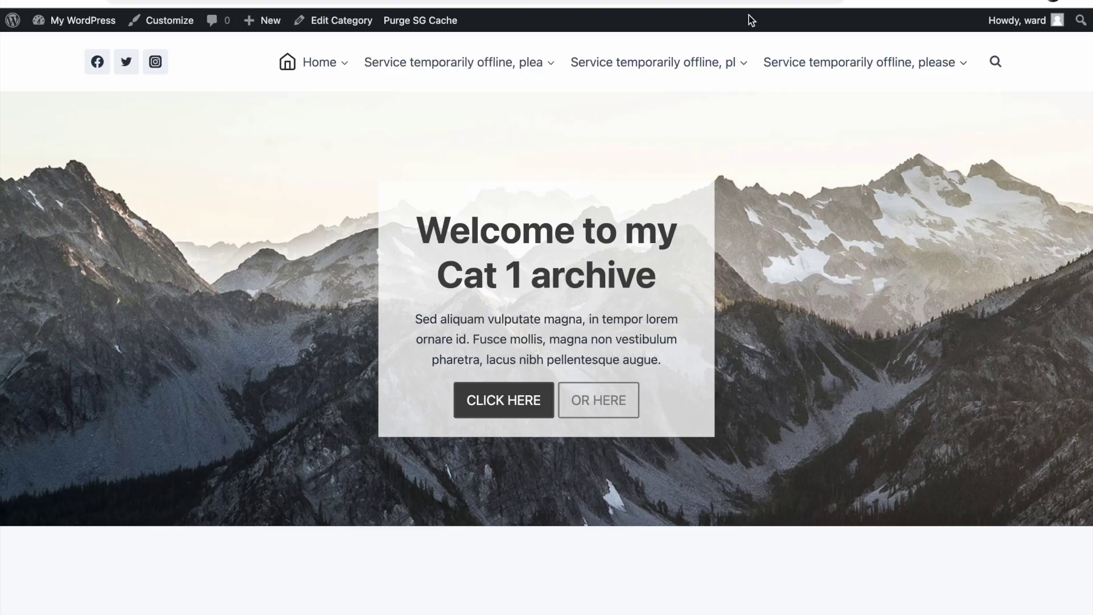
{"action": "left_click", "coordinate": [386, 1]}
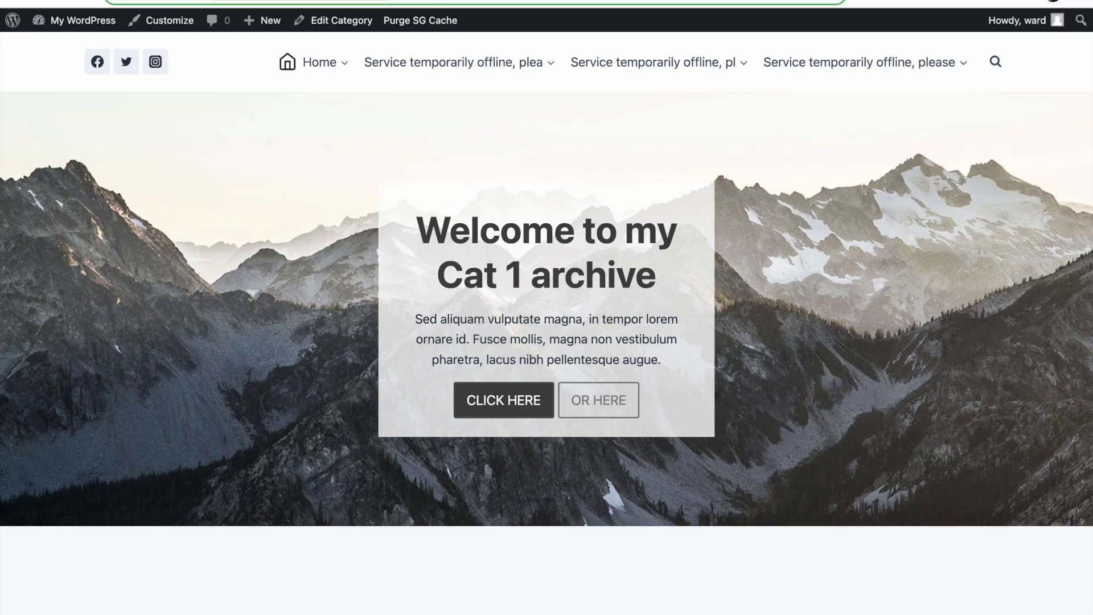
{"action": "key", "text": "ctrl+Tab"}
{"action": "left_click", "coordinate": [925, 390]}
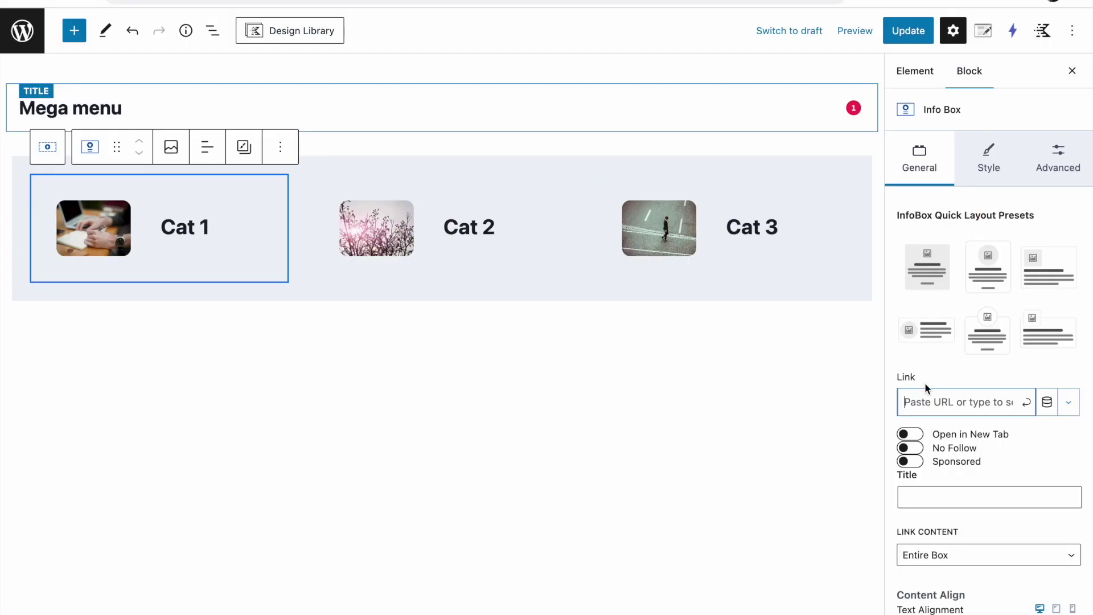
{"action": "key", "text": "ctrl+v"}
{"action": "left_click", "coordinate": [1025, 407]}
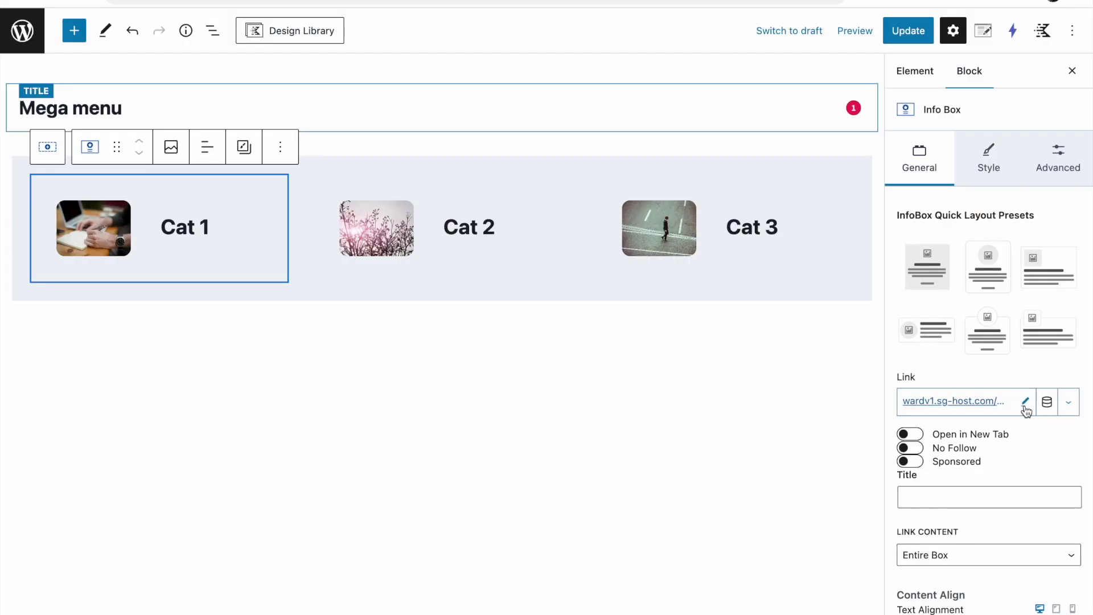
- Link the Cat 2 info box to the same category URL ending in cat-2
{"action": "left_click", "coordinate": [485, 214]}
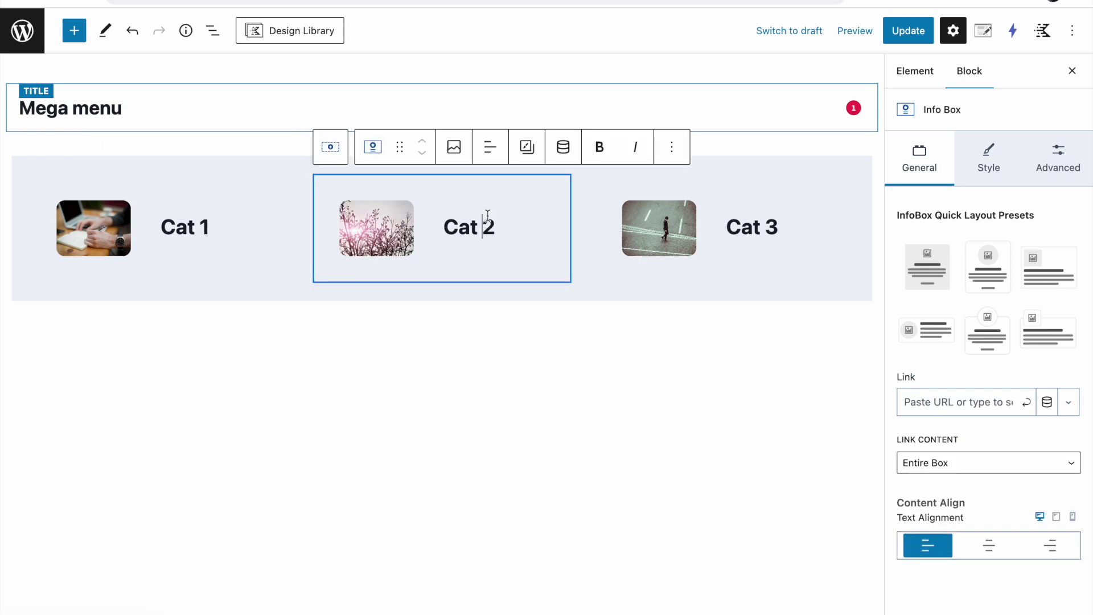
{"action": "left_click", "coordinate": [932, 403]}
{"action": "key", "text": "ctrl+v"}
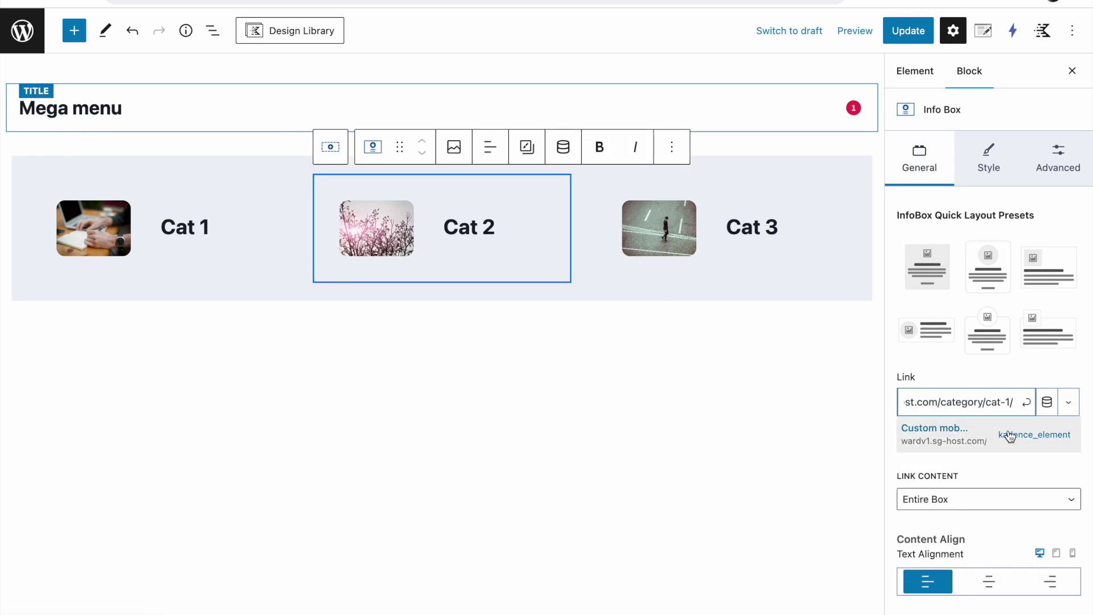
{"action": "key", "text": "BackSpace"}
{"action": "type", "text": "2"}
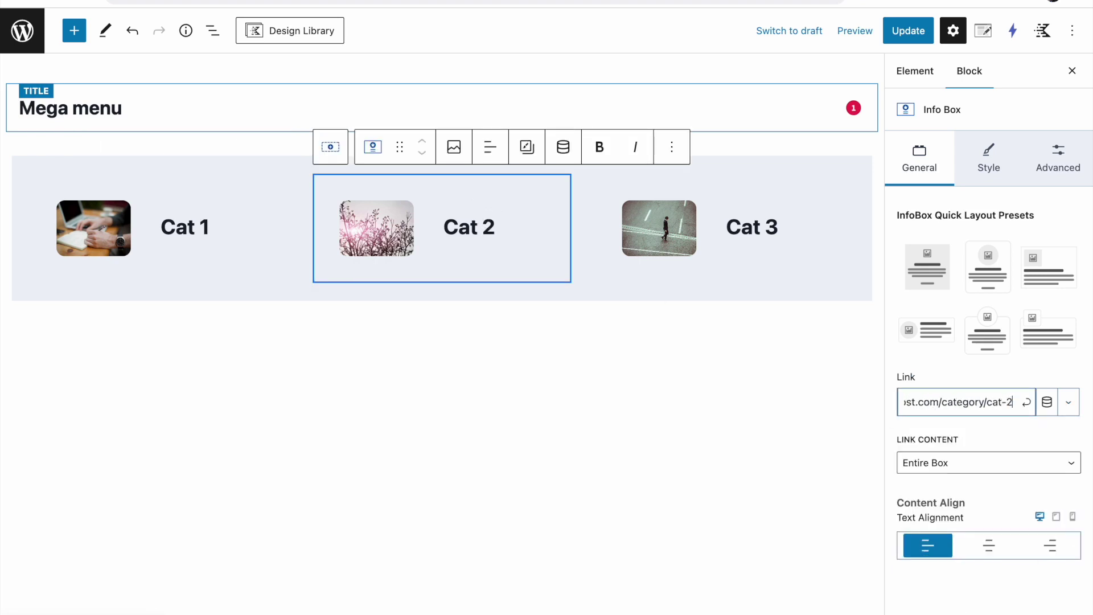
{"action": "left_click", "coordinate": [1031, 405]}
- Link the Cat 3 info box to the placeholder # and update the Mega menu element
{"action": "left_click", "coordinate": [722, 228]}
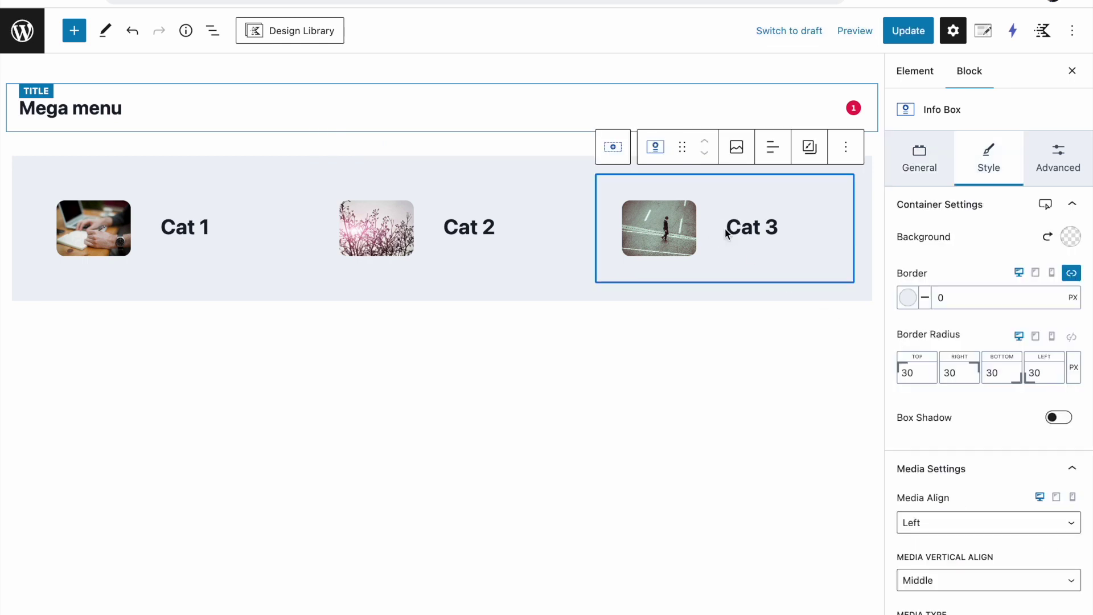
{"action": "left_click", "coordinate": [925, 165]}
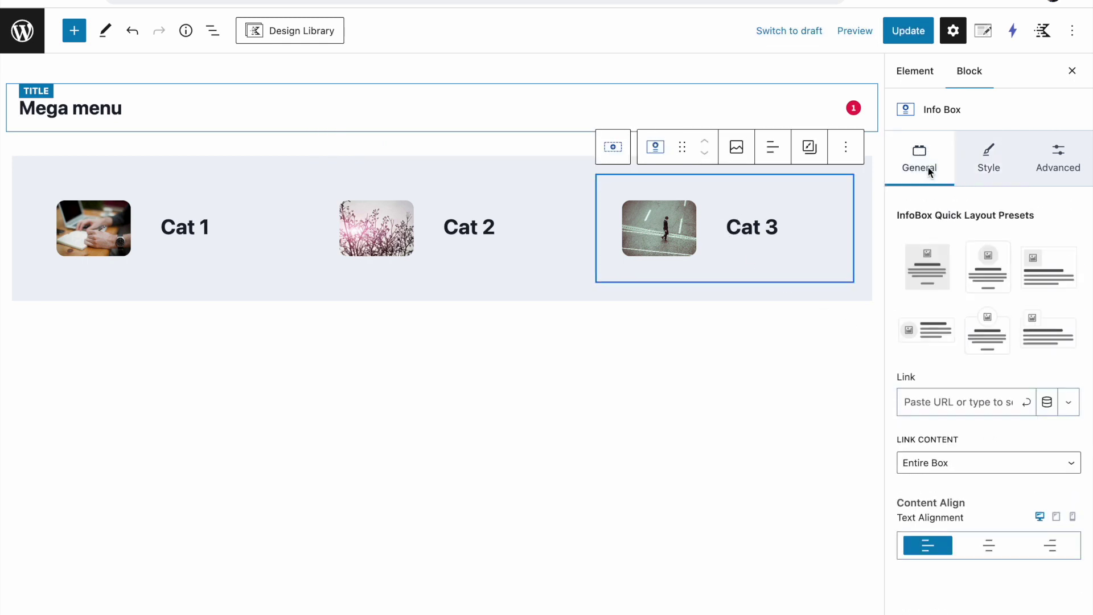
{"action": "left_click", "coordinate": [920, 404]}
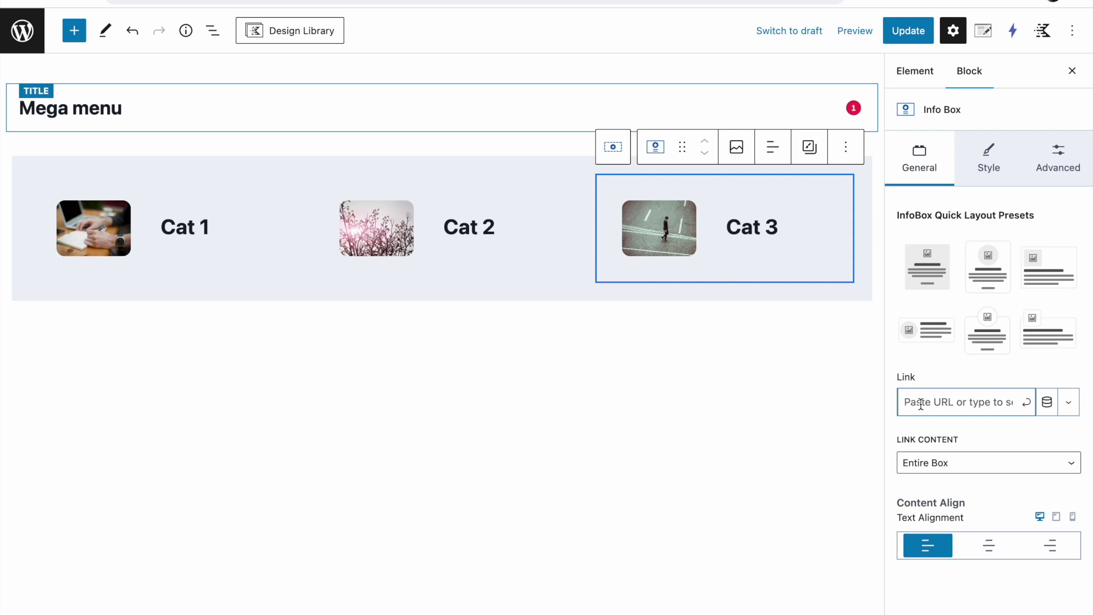
{"action": "type", "text": "#"}
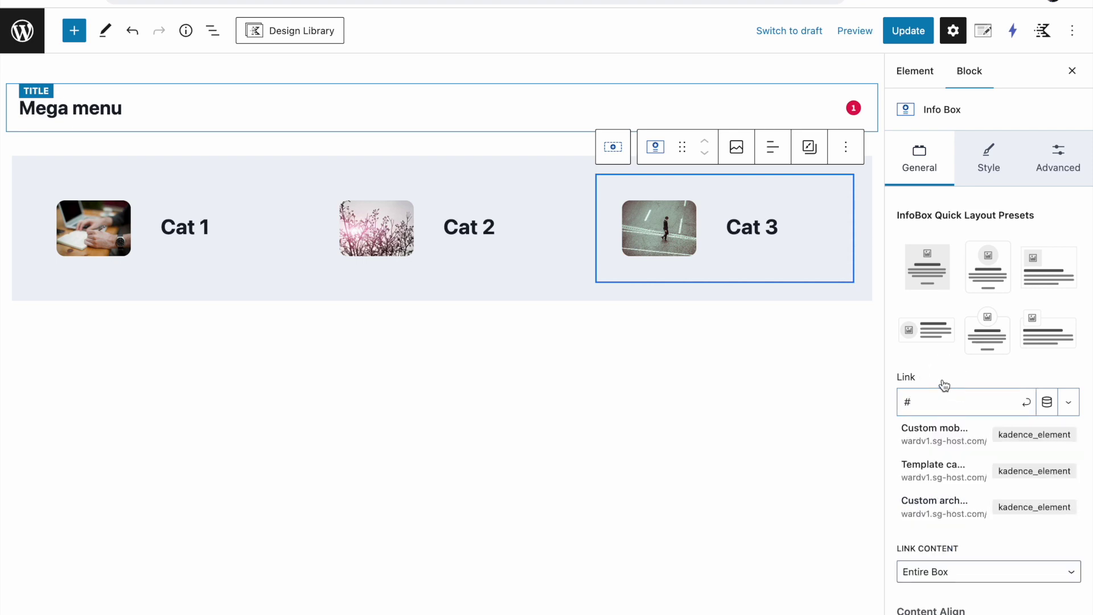
{"action": "left_click", "coordinate": [1026, 403]}
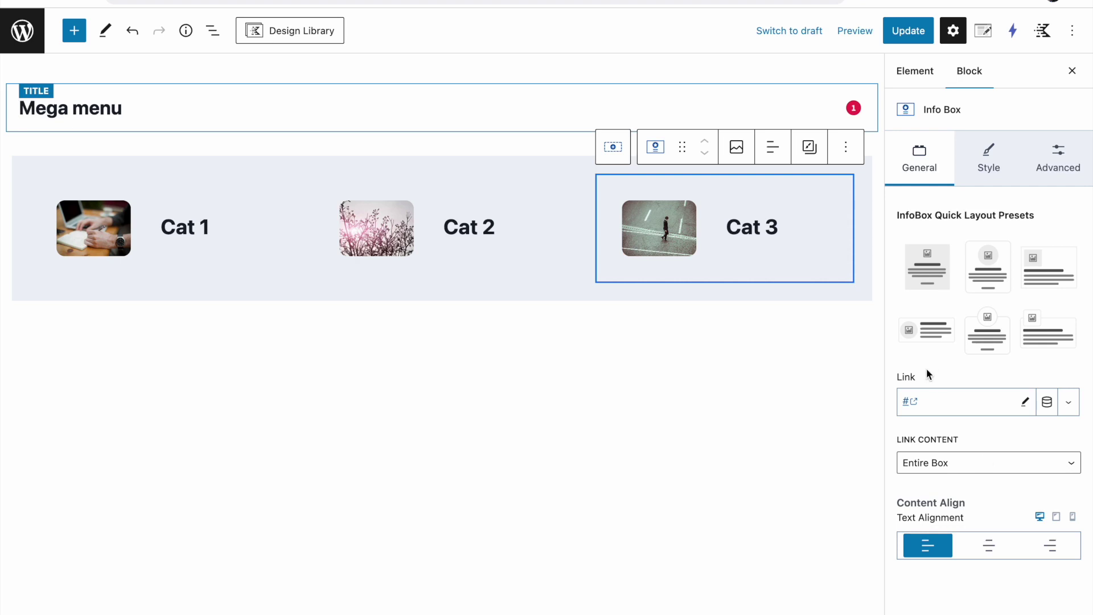
{"action": "left_click", "coordinate": [915, 38]}
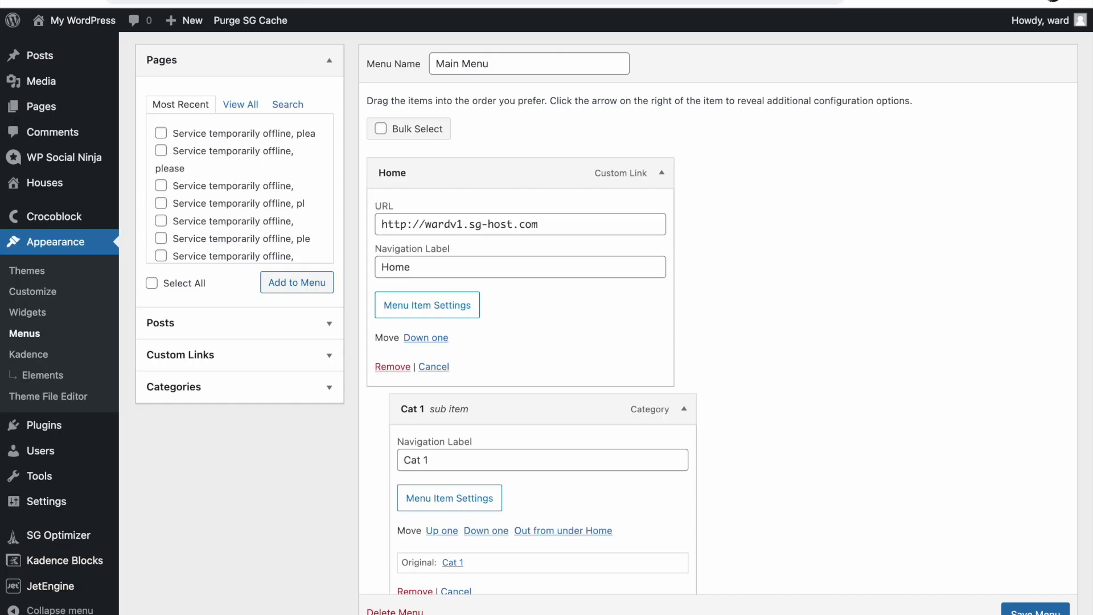
- Collapse the Cat 1 item in Main Menu, open the Home item's mega settings and use 1 mega menu column
{"action": "left_click", "coordinate": [660, 172]}
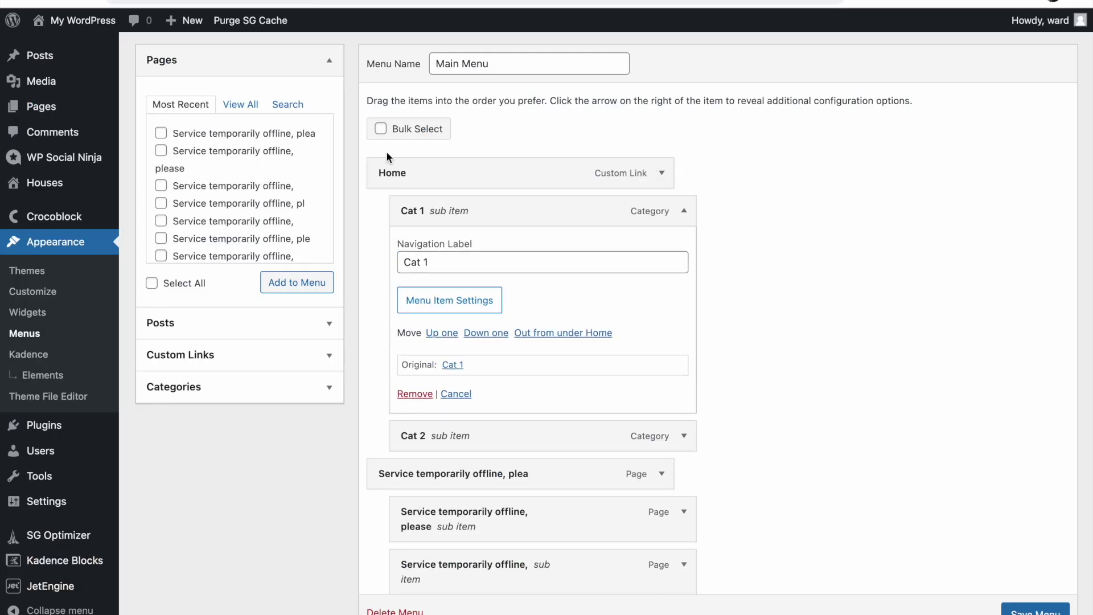
{"action": "left_click", "coordinate": [684, 211]}
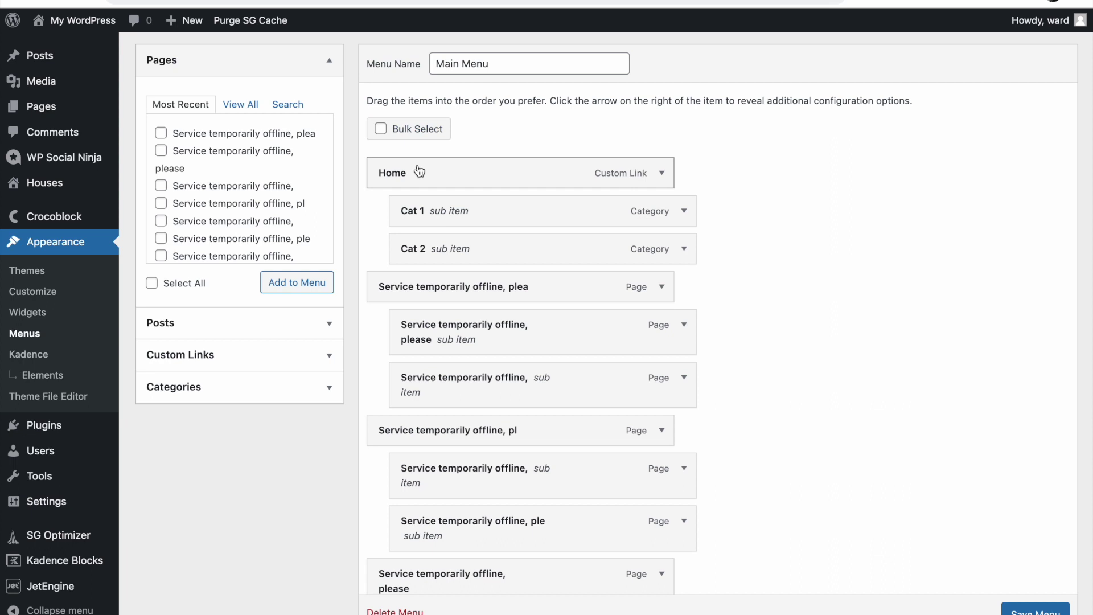
{"action": "left_click", "coordinate": [661, 172]}
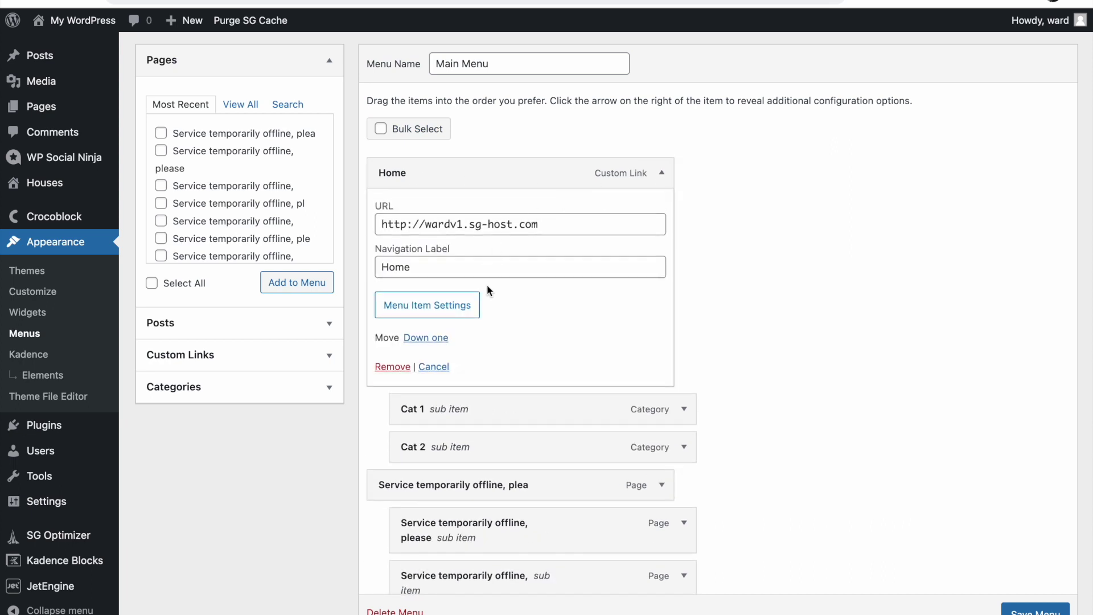
{"action": "left_click", "coordinate": [474, 305]}
{"action": "left_click", "coordinate": [596, 139]}
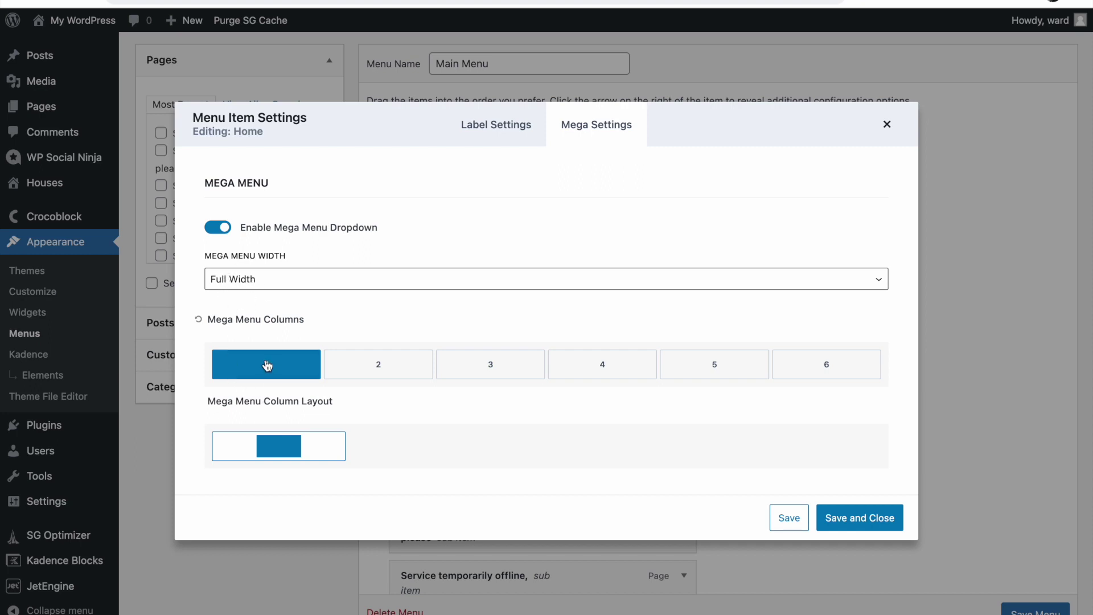
{"action": "scroll", "coordinate": [267, 365], "scroll_direction": "down", "scroll_amount": 3}
{"action": "scroll", "coordinate": [273, 353], "scroll_direction": "up", "scroll_amount": 3}
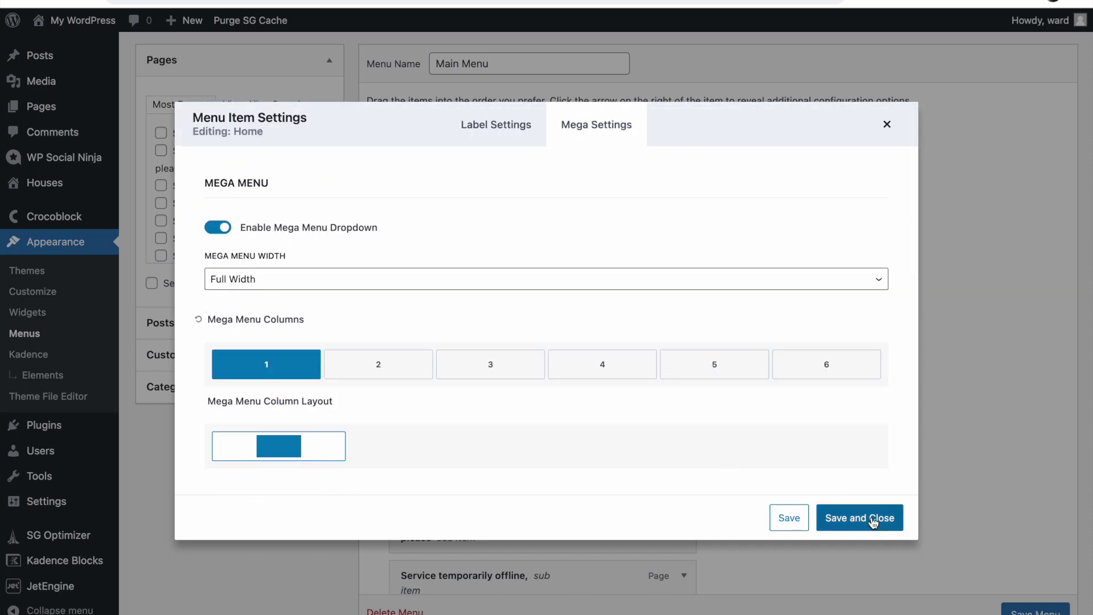
- Reset the Home item's mega dropdown background and dropdown padding to their defaults
{"action": "scroll", "coordinate": [834, 478], "scroll_direction": "down", "scroll_amount": 5}
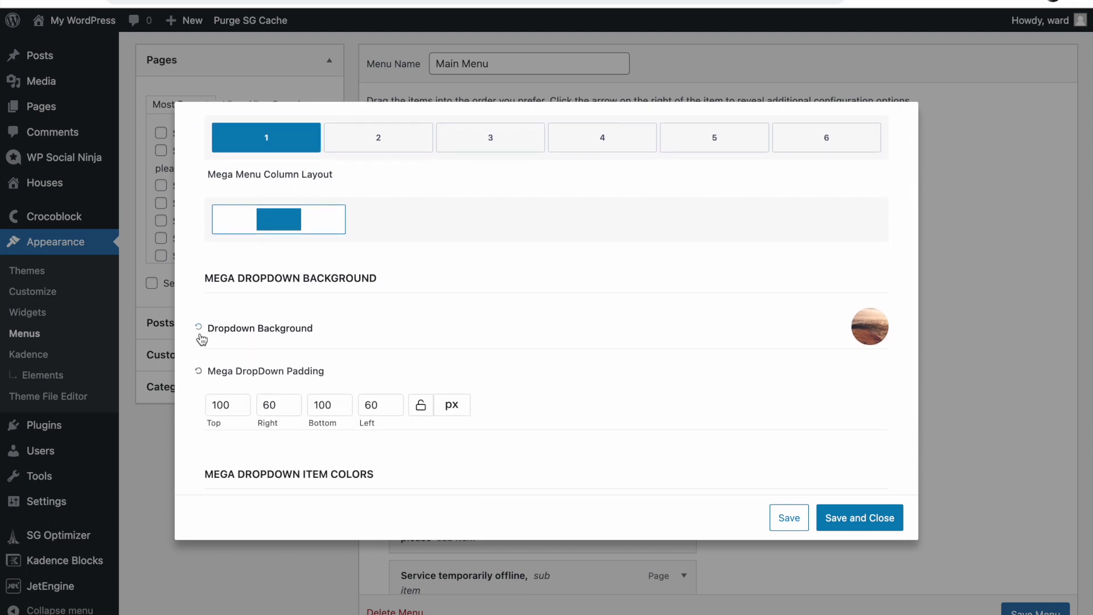
{"action": "left_click", "coordinate": [198, 328]}
{"action": "scroll", "coordinate": [200, 374], "scroll_direction": "down", "scroll_amount": 2}
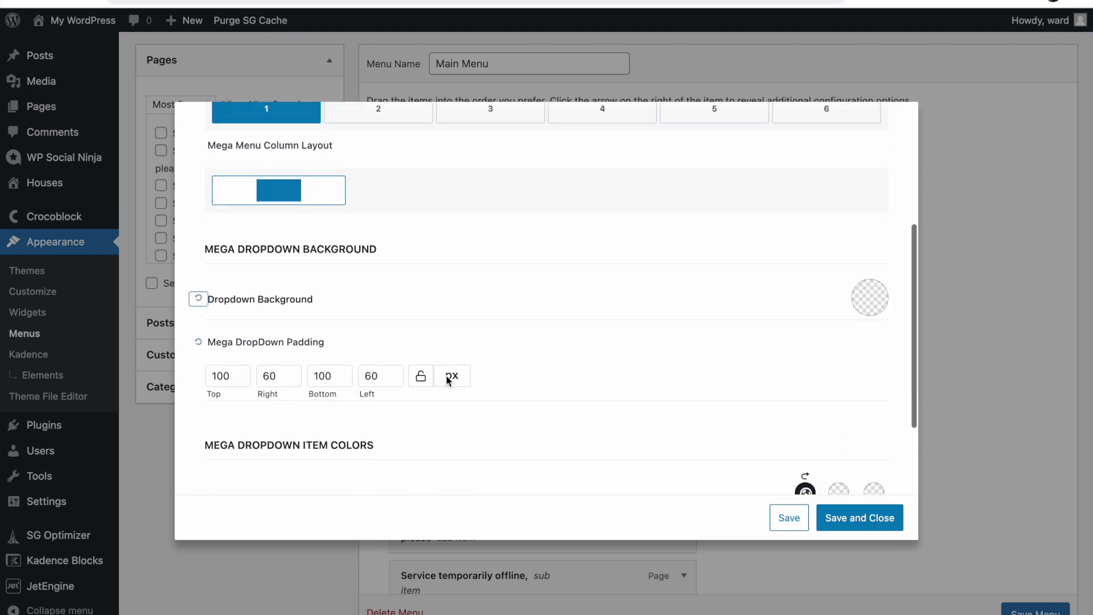
{"action": "left_click", "coordinate": [198, 297]}
{"action": "scroll", "coordinate": [197, 297], "scroll_direction": "down", "scroll_amount": 3}
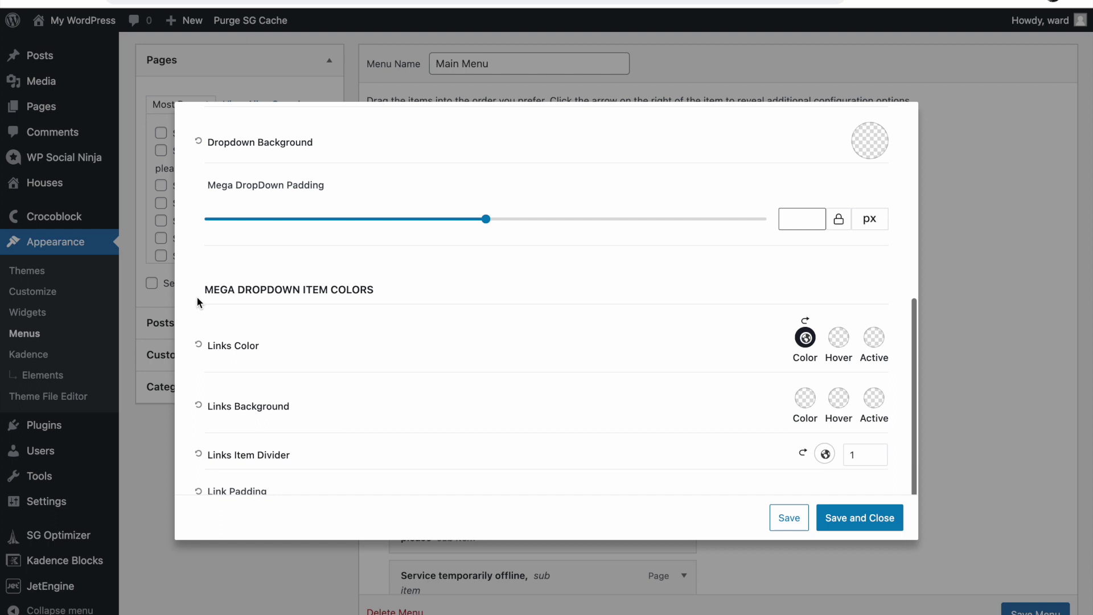
- Reset the Home dropdown's links color, links background, item divider and link padding, then save and close the settings
{"action": "left_click", "coordinate": [198, 344]}
{"action": "left_click", "coordinate": [200, 406]}
{"action": "left_click", "coordinate": [198, 454]}
{"action": "scroll", "coordinate": [197, 453], "scroll_direction": "down", "scroll_amount": 2}
{"action": "left_click", "coordinate": [199, 418]}
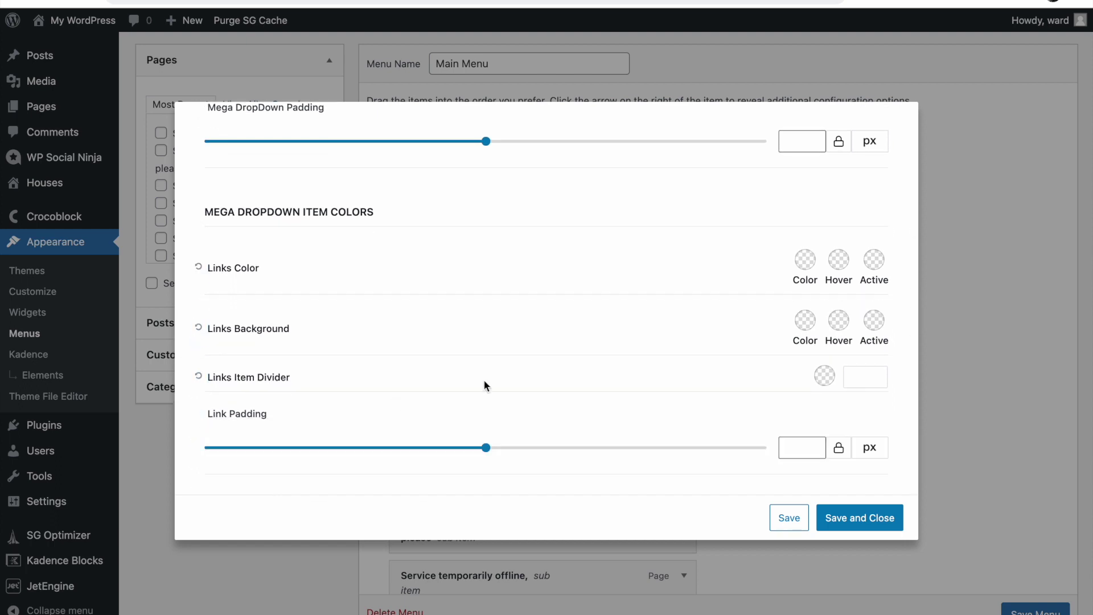
{"action": "scroll", "coordinate": [514, 354], "scroll_direction": "up", "scroll_amount": 10}
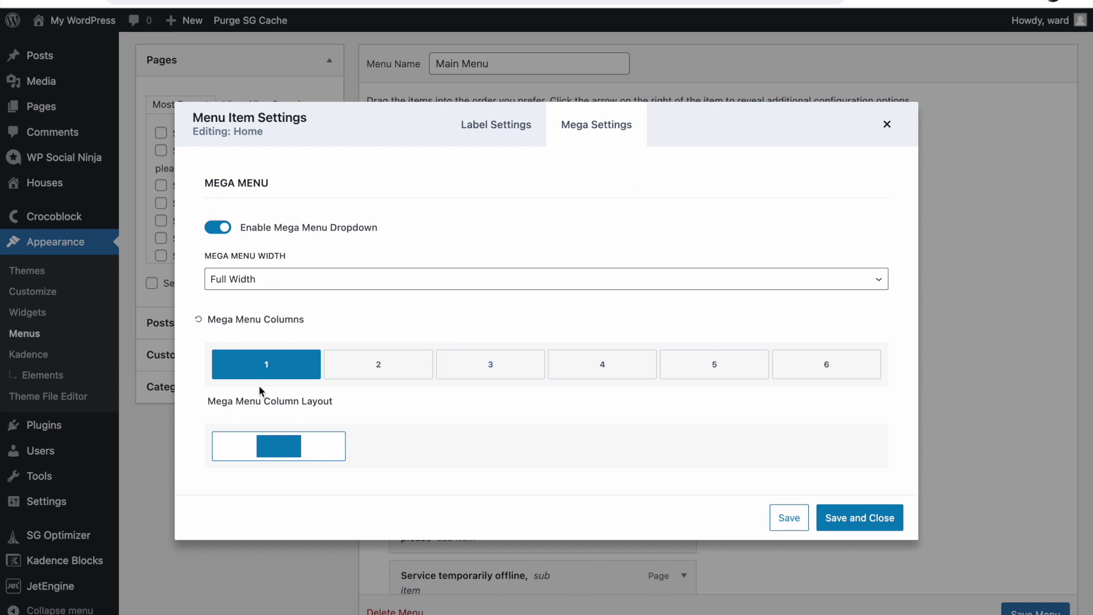
{"action": "left_click", "coordinate": [888, 526]}
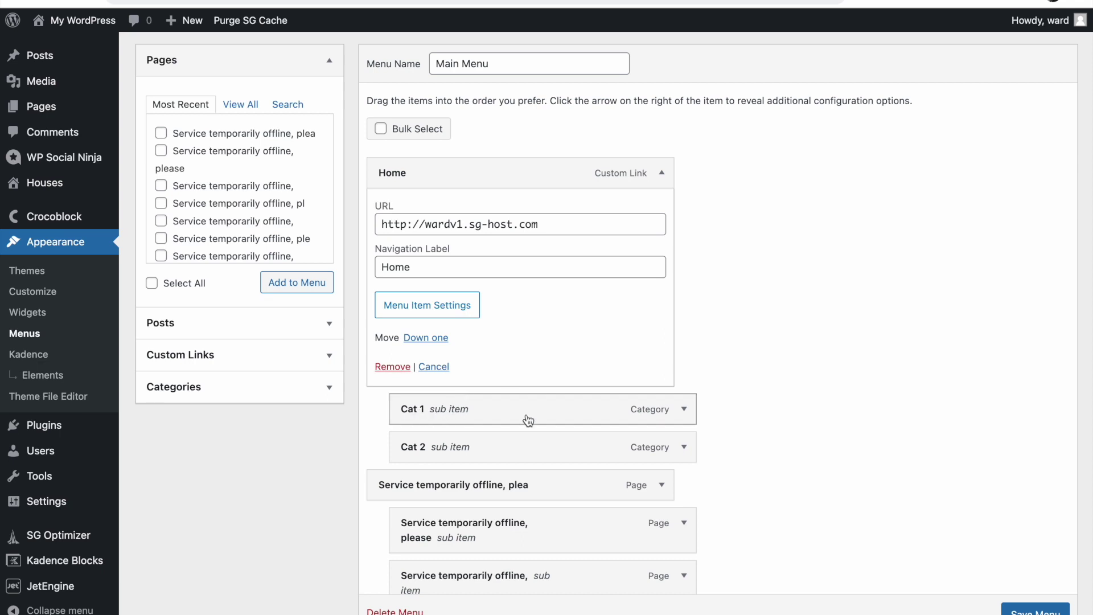
- Enable custom content in the Cat 1 sub item's mega settings and choose the Mega menu custom element
{"action": "left_click", "coordinate": [683, 410]}
{"action": "scroll", "coordinate": [683, 415], "scroll_direction": "down", "scroll_amount": 3}
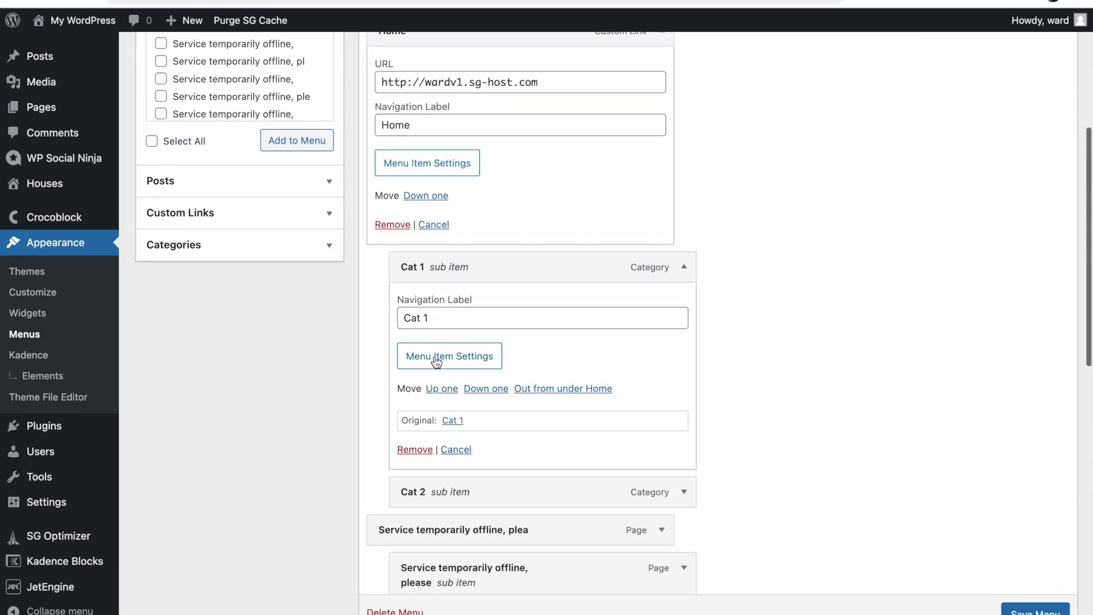
{"action": "left_click", "coordinate": [438, 356]}
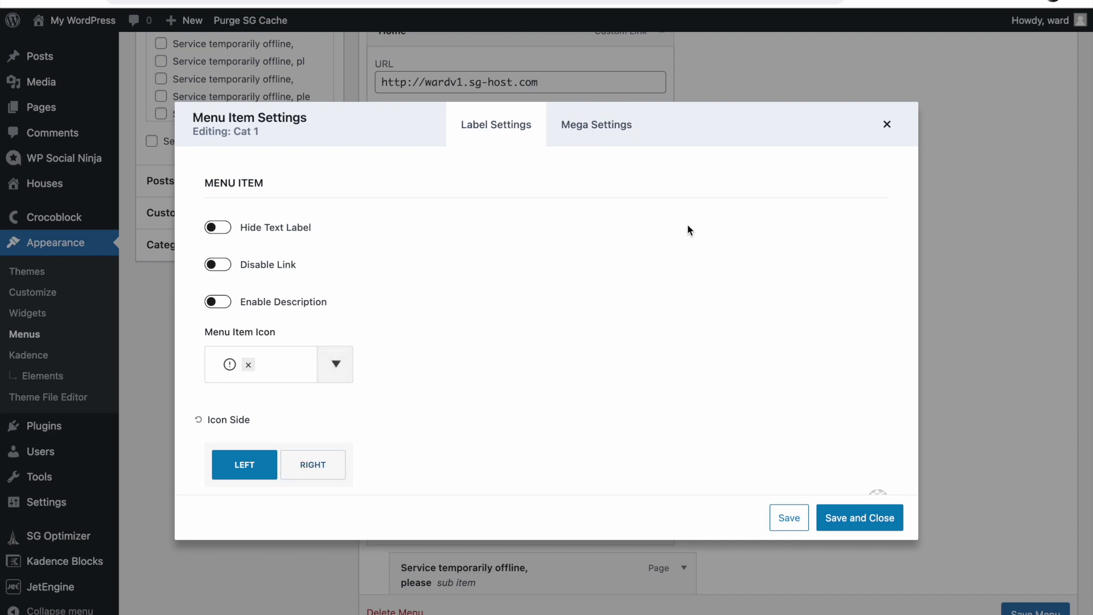
{"action": "left_click", "coordinate": [638, 131]}
{"action": "left_click", "coordinate": [219, 227]}
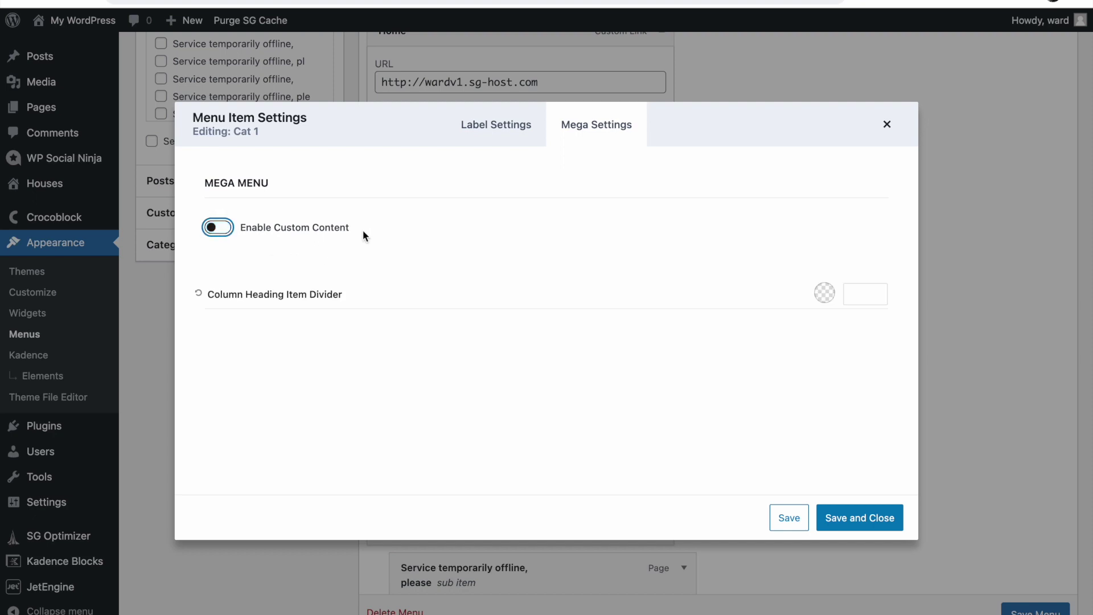
{"action": "left_click_drag", "start_coordinate": [288, 227], "coordinate": [381, 227]}
{"action": "left_click", "coordinate": [381, 229]}
{"action": "left_click", "coordinate": [217, 228]}
{"action": "left_click", "coordinate": [275, 288]}
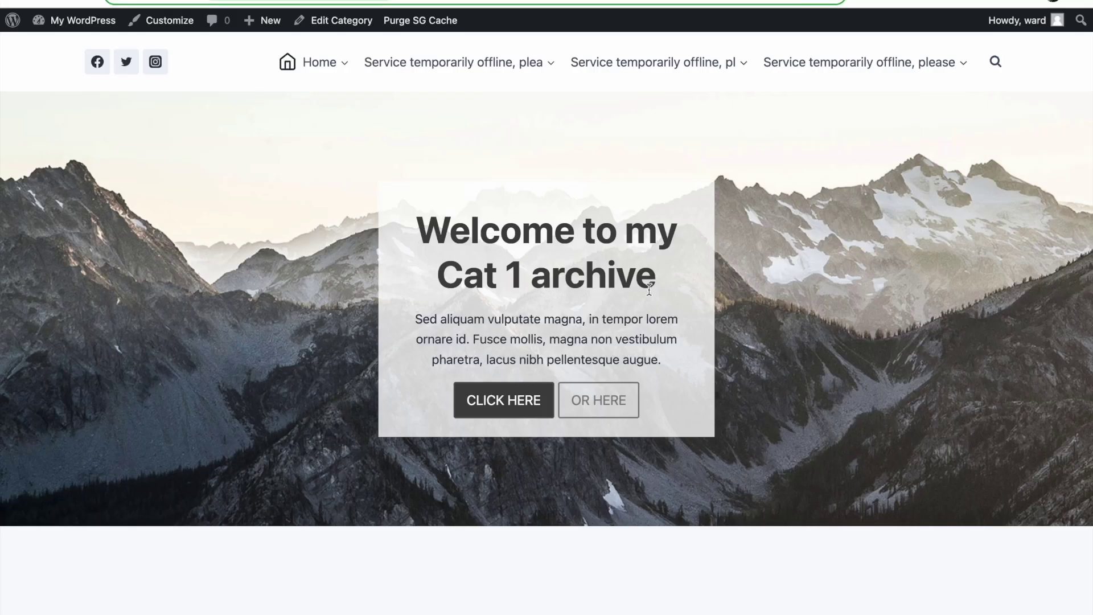
- Examine the post cards on the live Cat 1 archive page
{"action": "scroll", "coordinate": [648, 288], "scroll_direction": "down", "scroll_amount": 10}
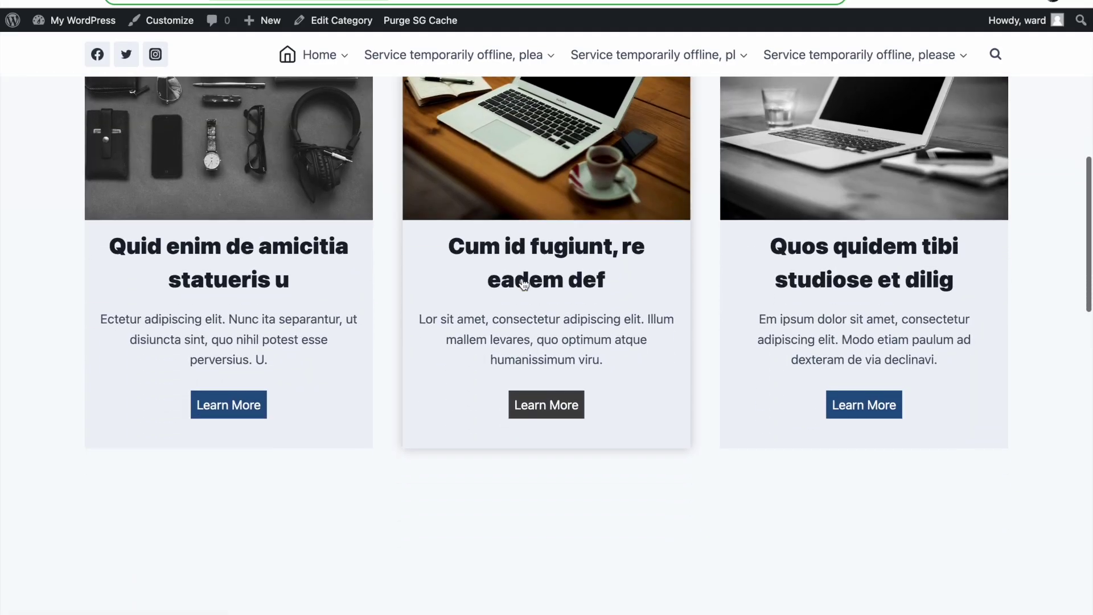
{"action": "scroll", "coordinate": [523, 284], "scroll_direction": "down", "scroll_amount": 5}
{"action": "scroll", "coordinate": [560, 279], "scroll_direction": "down", "scroll_amount": 3}
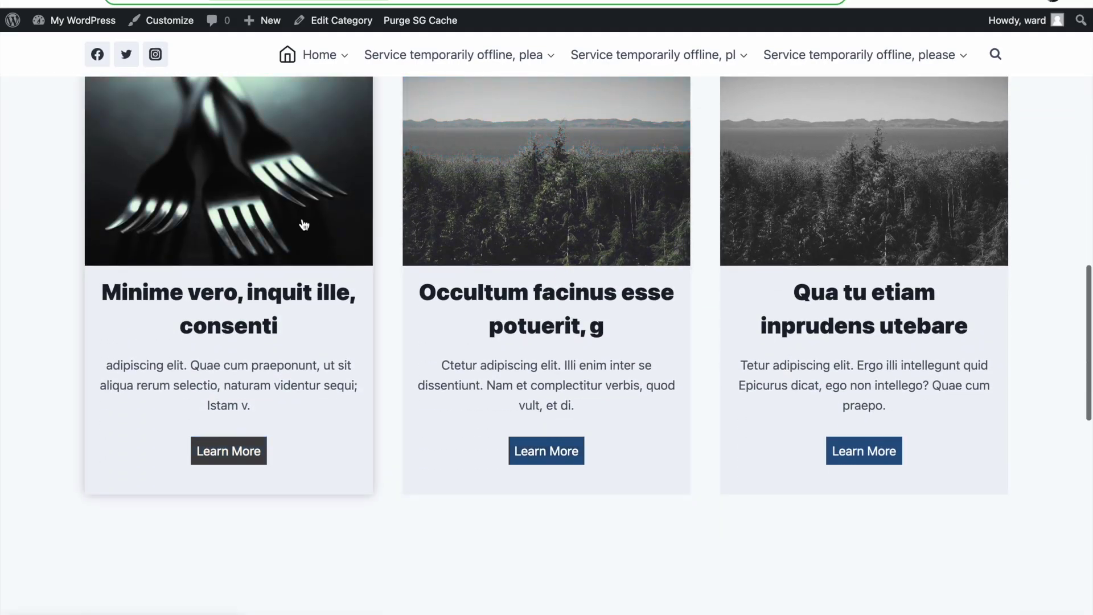
{"action": "scroll", "coordinate": [807, 212], "scroll_direction": "up", "scroll_amount": 2}
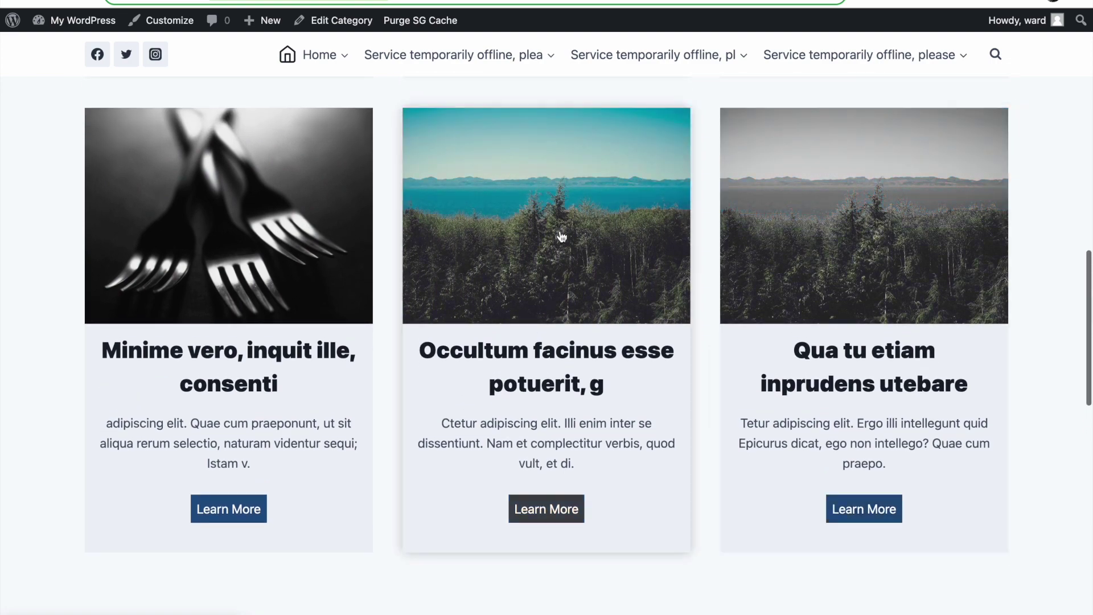
{"action": "scroll", "coordinate": [582, 276], "scroll_direction": "up", "scroll_amount": 6}
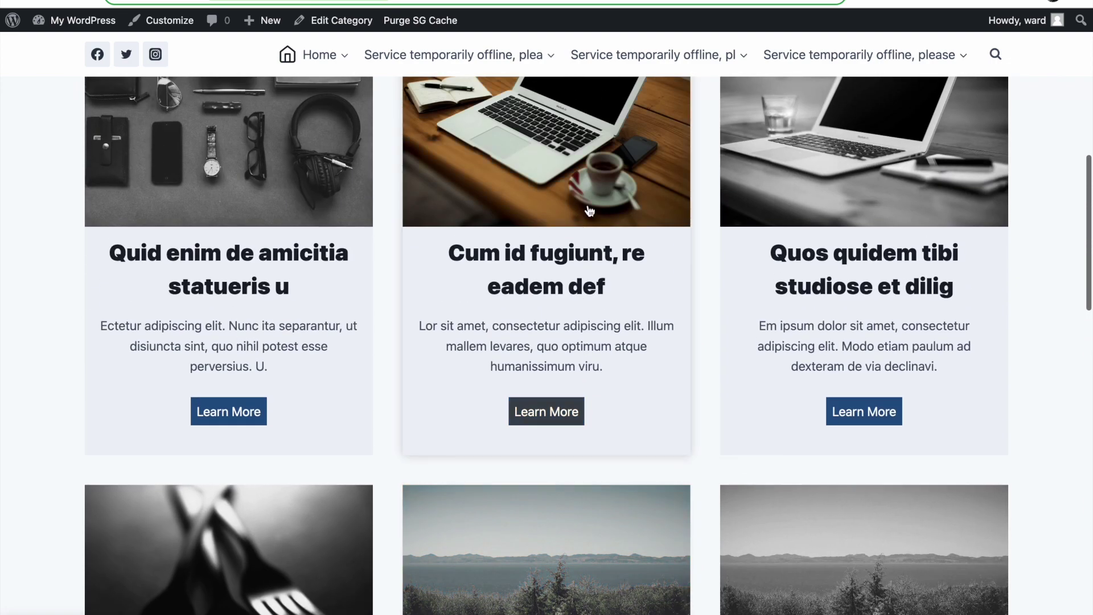
{"action": "scroll", "coordinate": [589, 211], "scroll_direction": "up", "scroll_amount": 2}
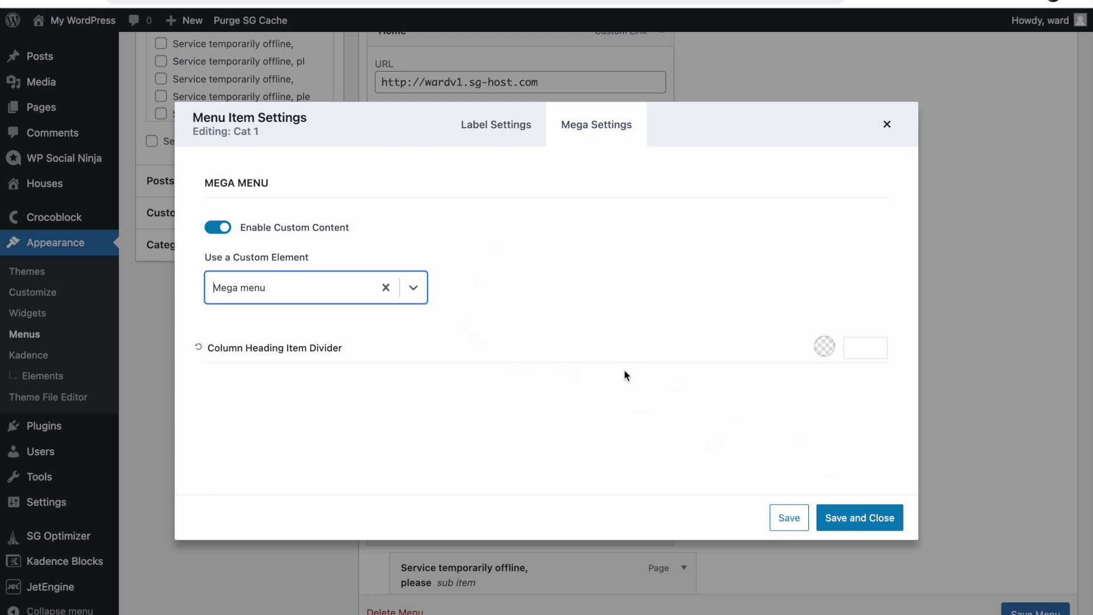
- Save and close the Cat 1 item's settings and save Main Menu
{"action": "left_click", "coordinate": [866, 515]}
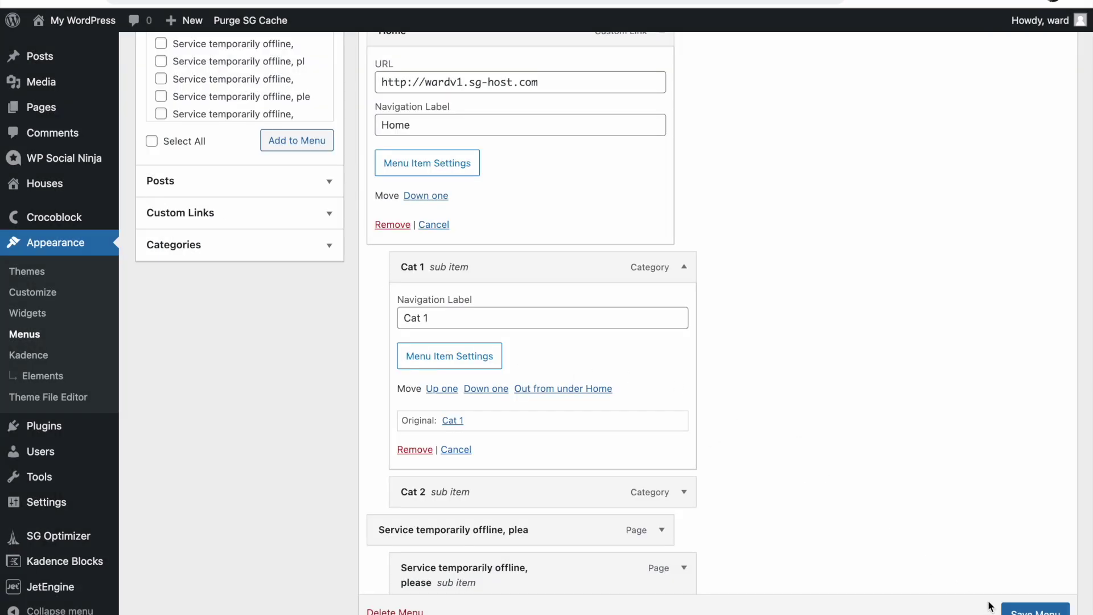
{"action": "left_click", "coordinate": [1014, 610]}
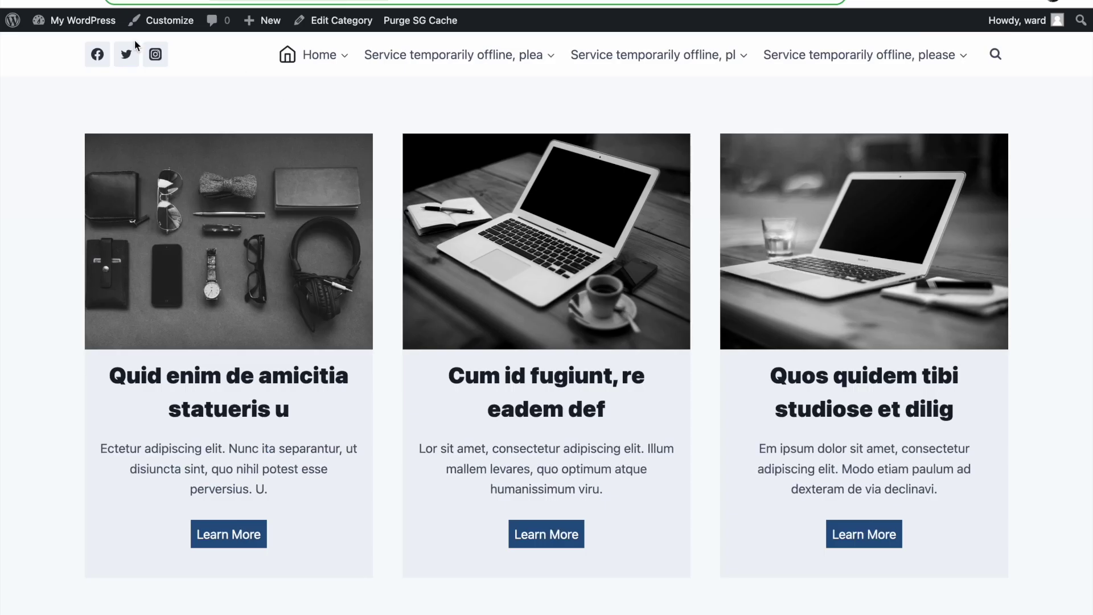
- Choose the Mega menu custom element for the Cat 1 sub item's custom content, then save and close its settings
{"action": "key", "text": "Return"}
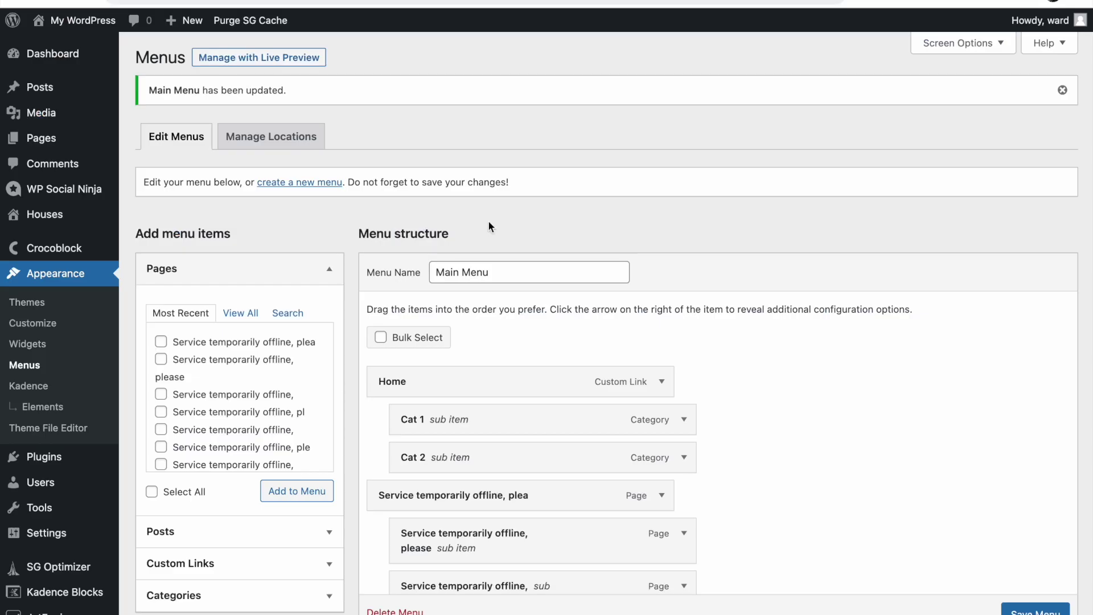
{"action": "scroll", "coordinate": [490, 315], "scroll_direction": "down", "scroll_amount": 3}
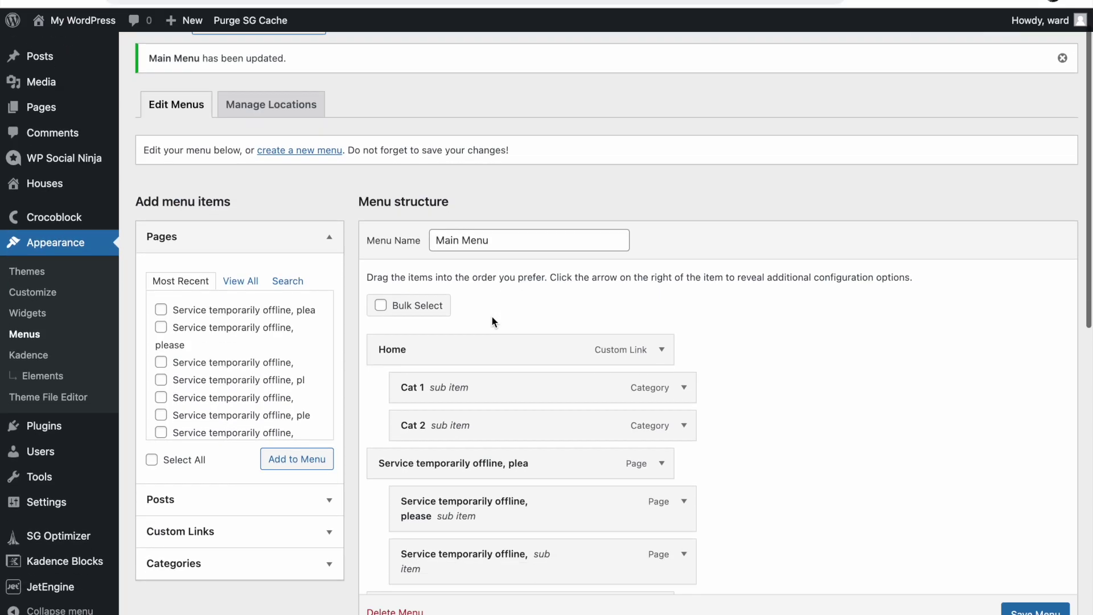
{"action": "left_click", "coordinate": [685, 313]}
{"action": "scroll", "coordinate": [686, 319], "scroll_direction": "down", "scroll_amount": 1}
{"action": "scroll", "coordinate": [446, 237], "scroll_direction": "down", "scroll_amount": 2}
{"action": "left_click", "coordinate": [443, 256]}
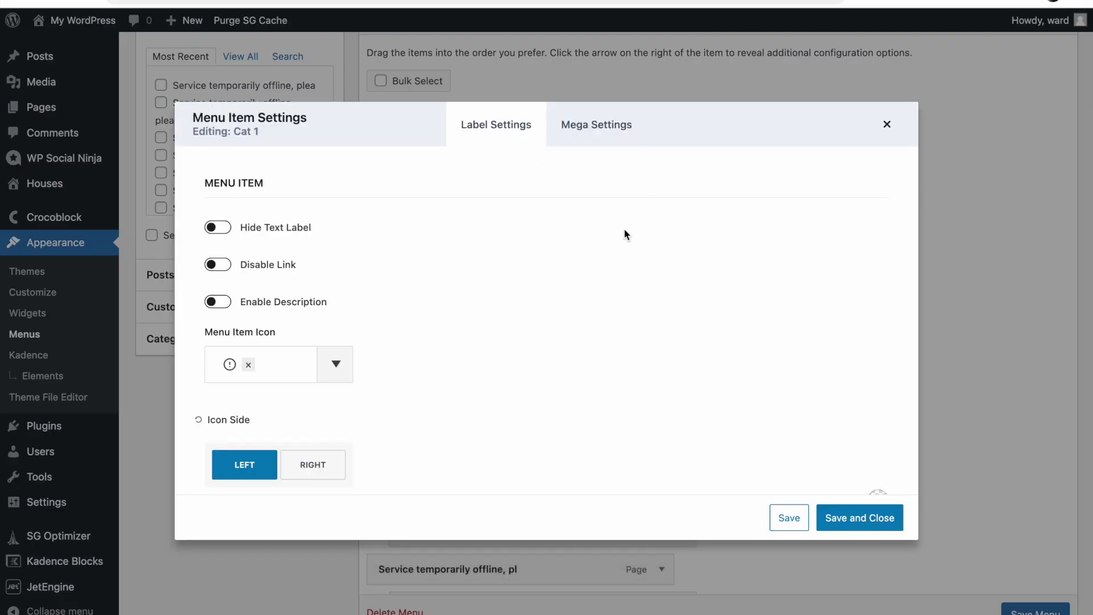
{"action": "left_click", "coordinate": [618, 127]}
{"action": "left_click", "coordinate": [307, 288]}
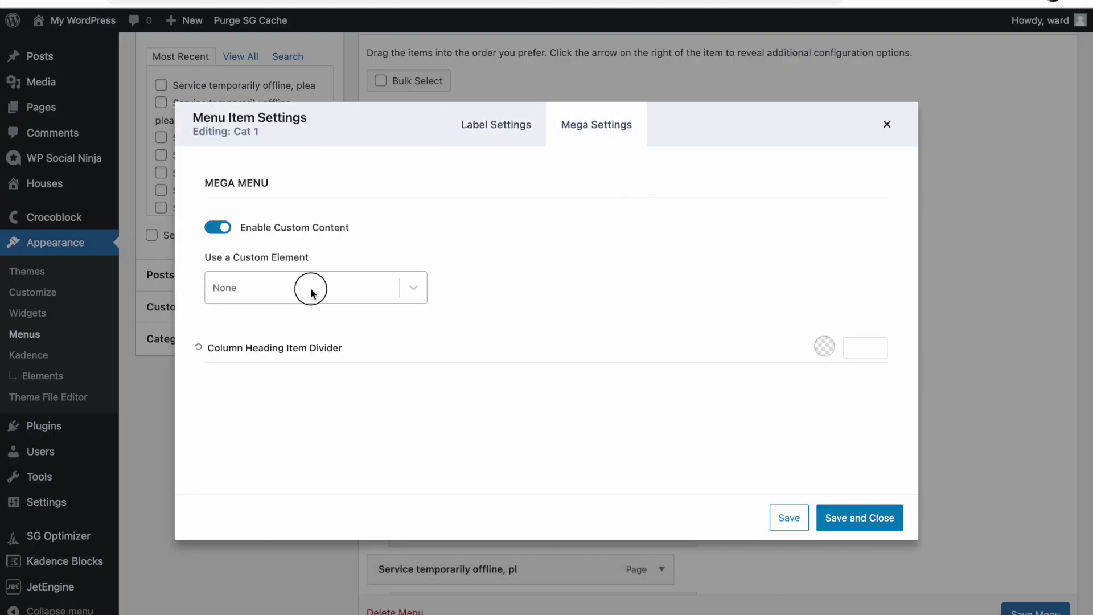
{"action": "left_click", "coordinate": [299, 336]}
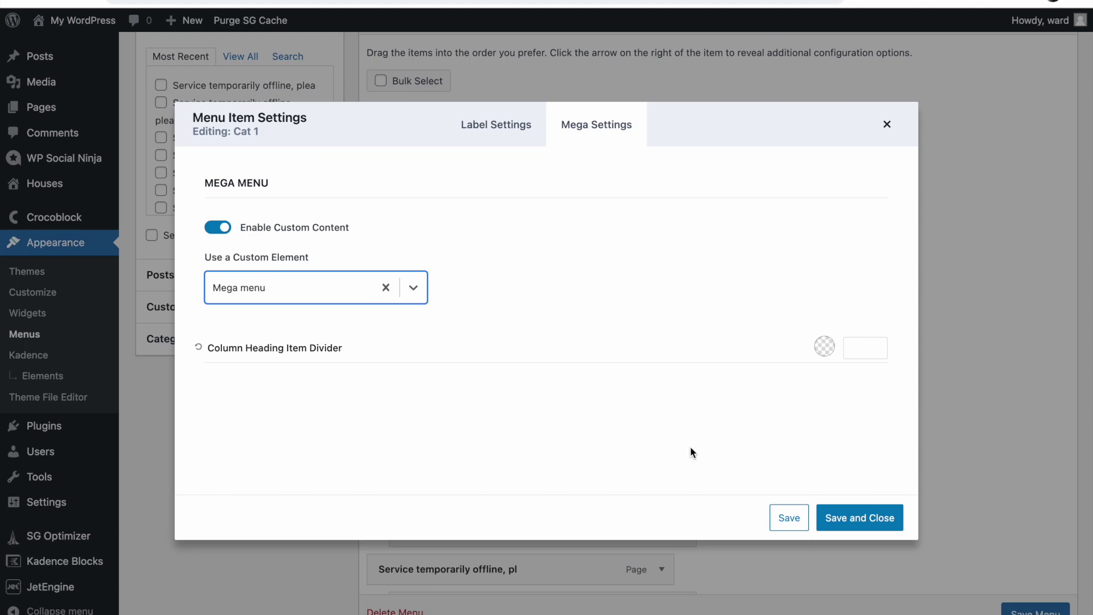
{"action": "left_click", "coordinate": [846, 517]}
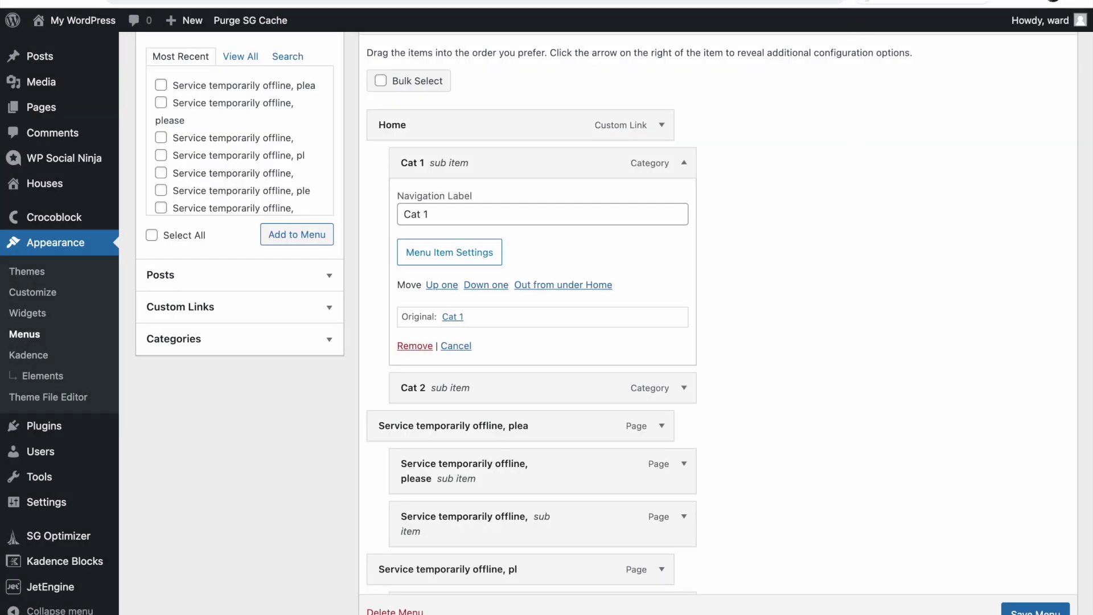
- Check the Home item's mega menu dropdown on the live Cat 1 archive page
{"action": "left_click", "coordinate": [853, 6]}
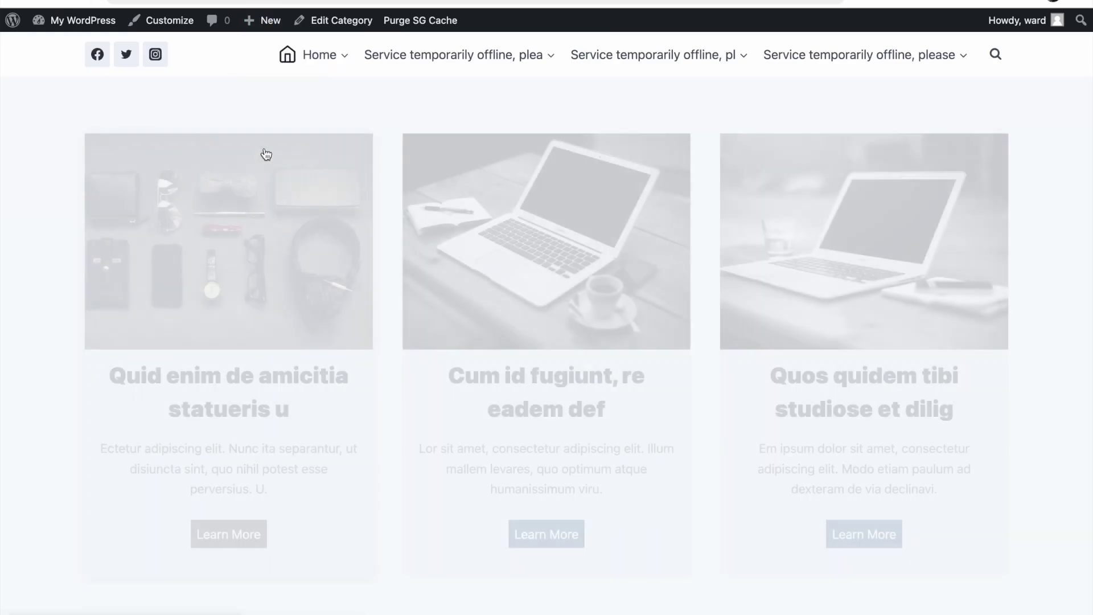
{"action": "mouse_move", "coordinate": [349, 54]}
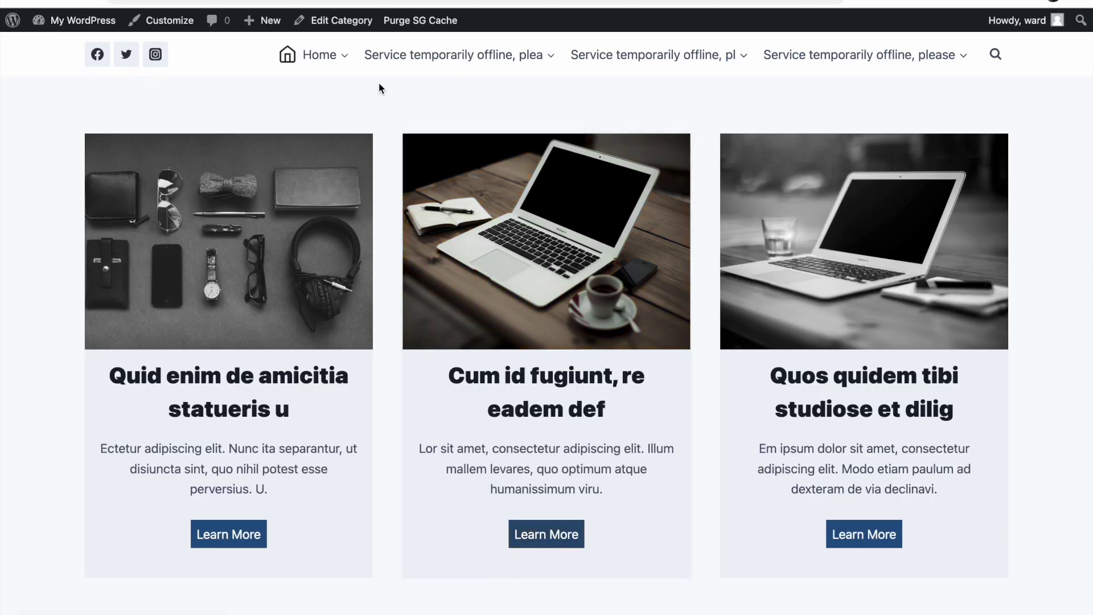
{"action": "mouse_move", "coordinate": [346, 68]}
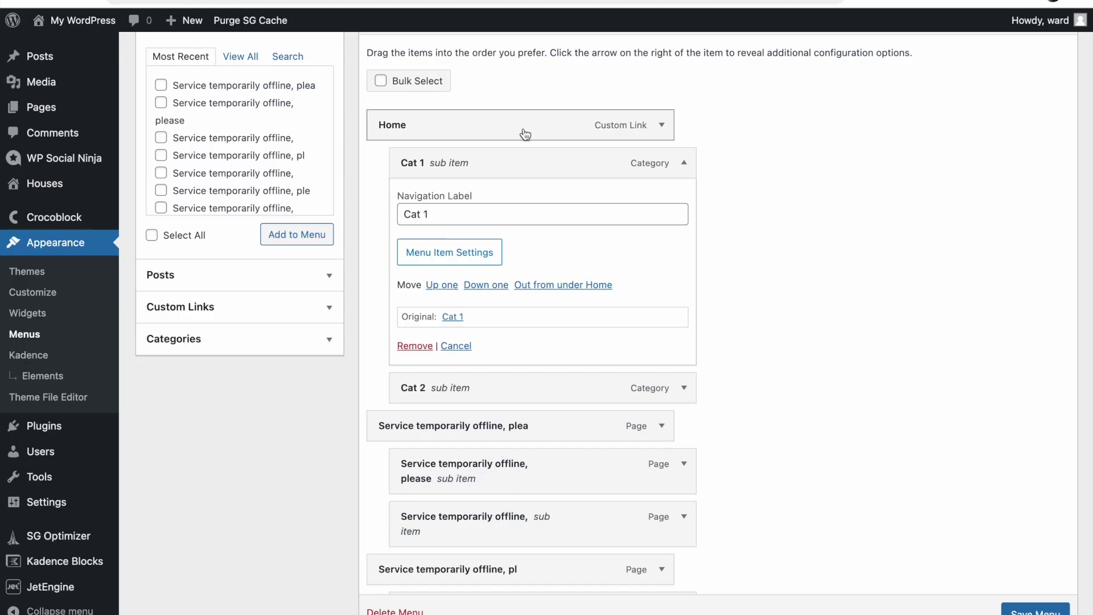
- Set the Home item's mega menu width to Custom Width, then save and close its settings
{"action": "left_click", "coordinate": [660, 125]}
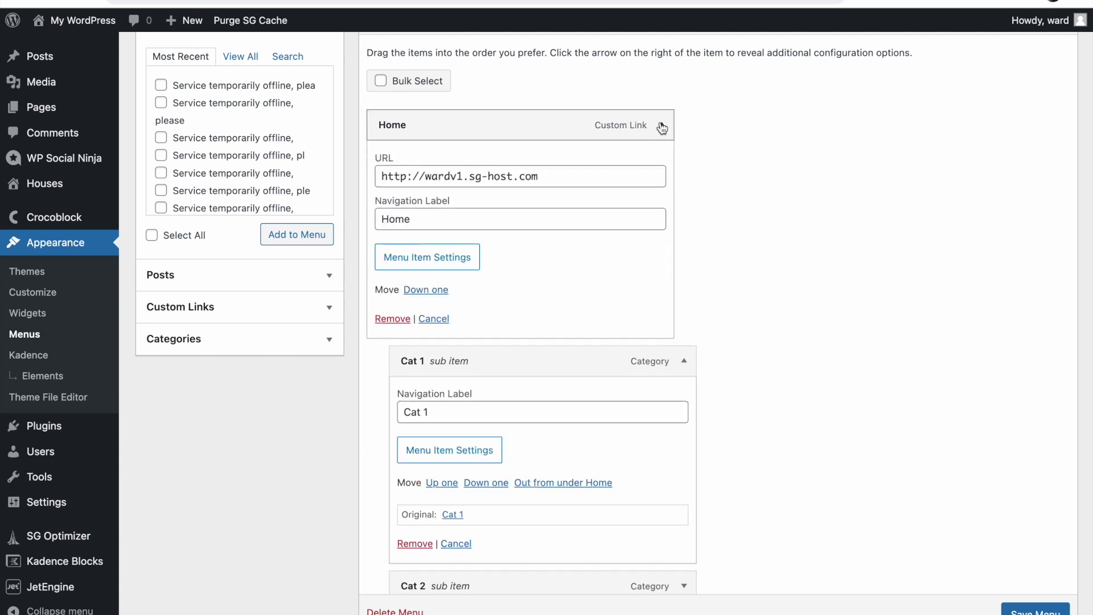
{"action": "left_click", "coordinate": [452, 265]}
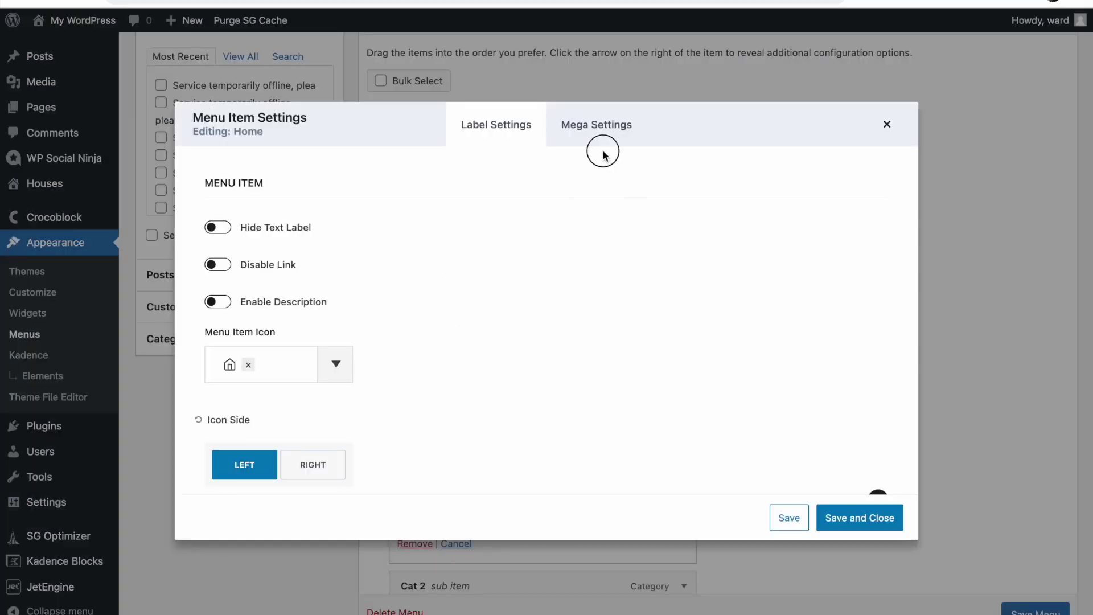
{"action": "left_click", "coordinate": [604, 149]}
{"action": "left_click", "coordinate": [268, 278]}
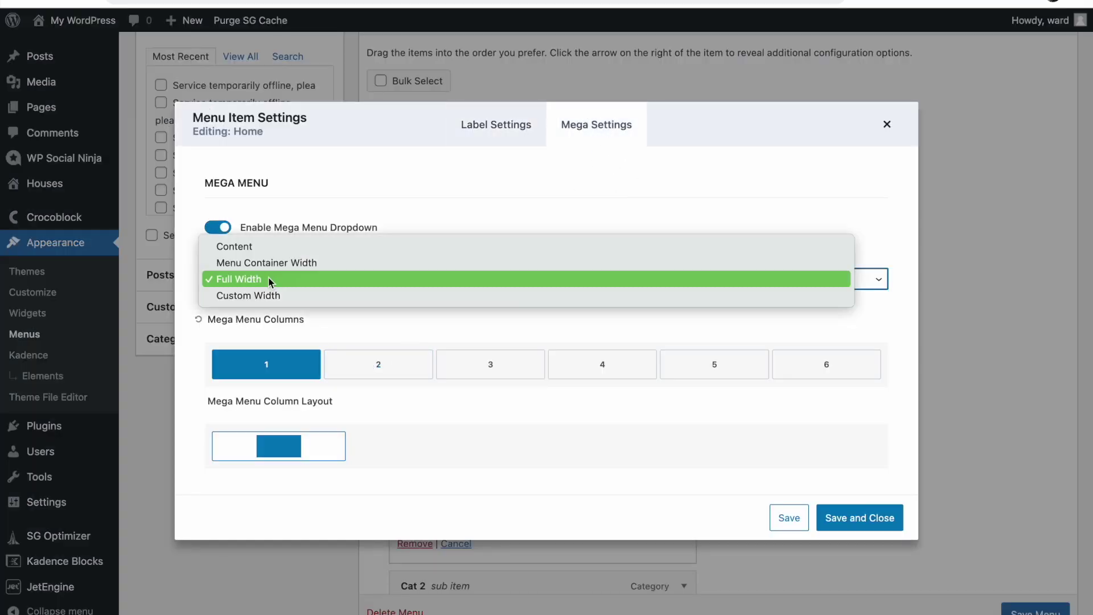
{"action": "left_click", "coordinate": [265, 266]}
{"action": "left_click", "coordinate": [267, 276]}
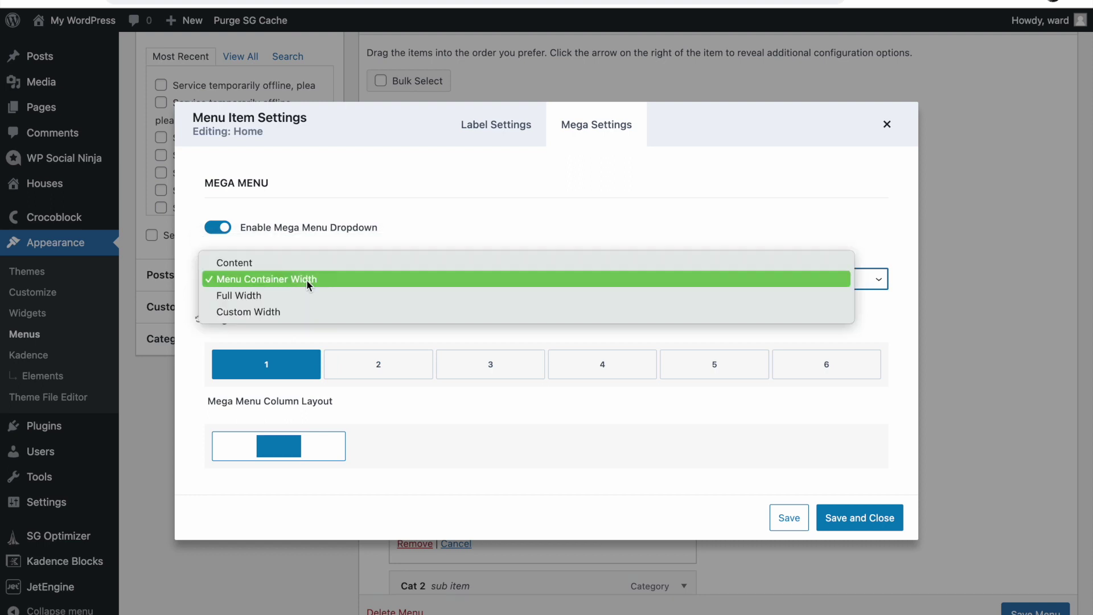
{"action": "left_click", "coordinate": [284, 312]}
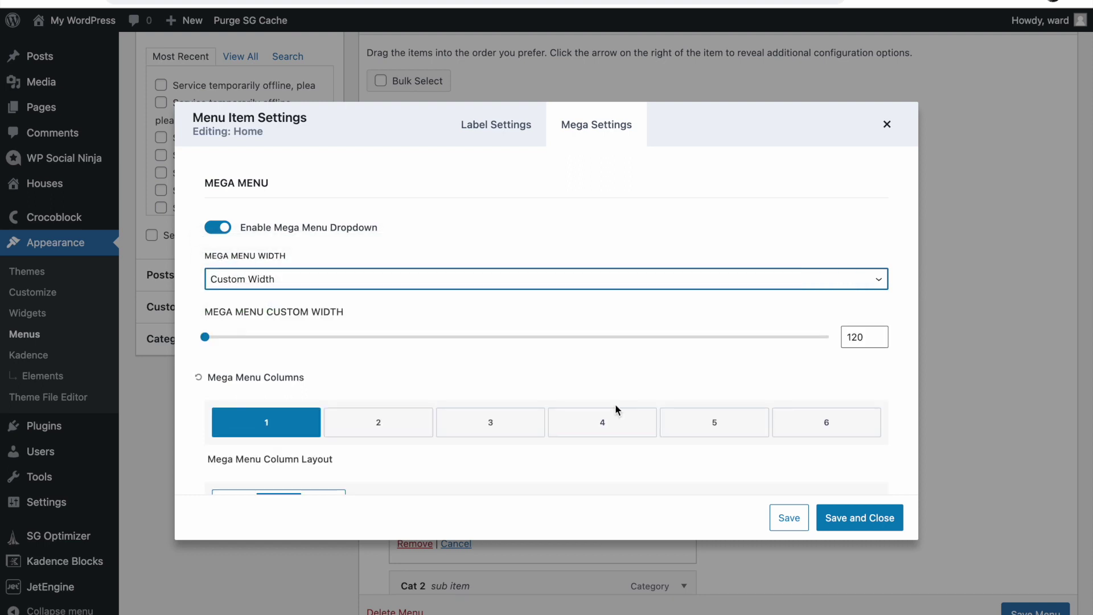
{"action": "left_click", "coordinate": [862, 517]}
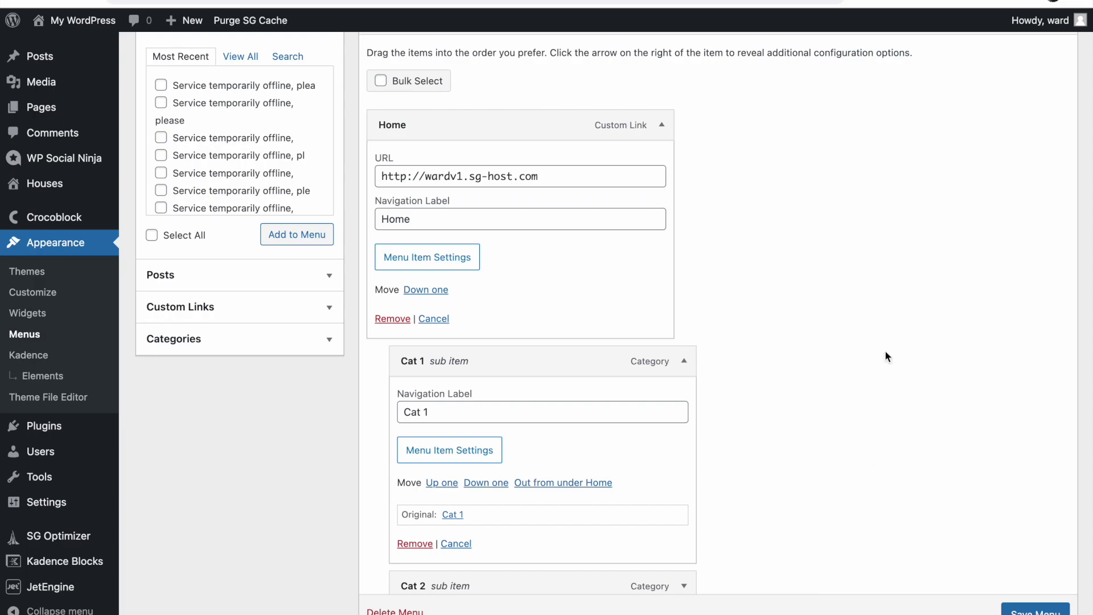
- Compare the live Home dropdown with the Mega menu element's info boxes in the block editor
{"action": "left_click", "coordinate": [832, 3]}
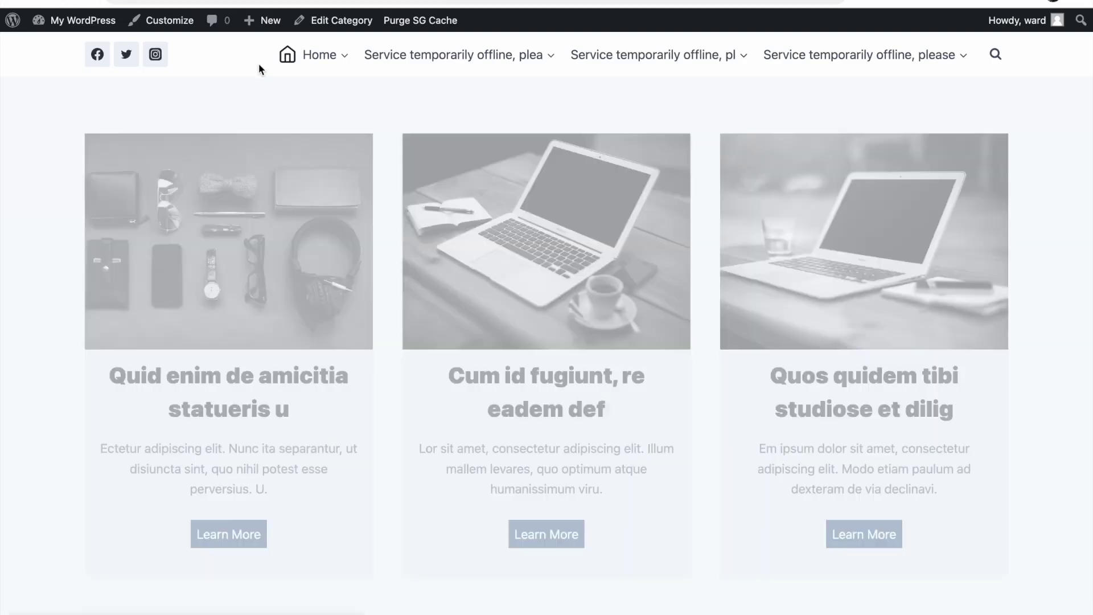
{"action": "mouse_move", "coordinate": [319, 54]}
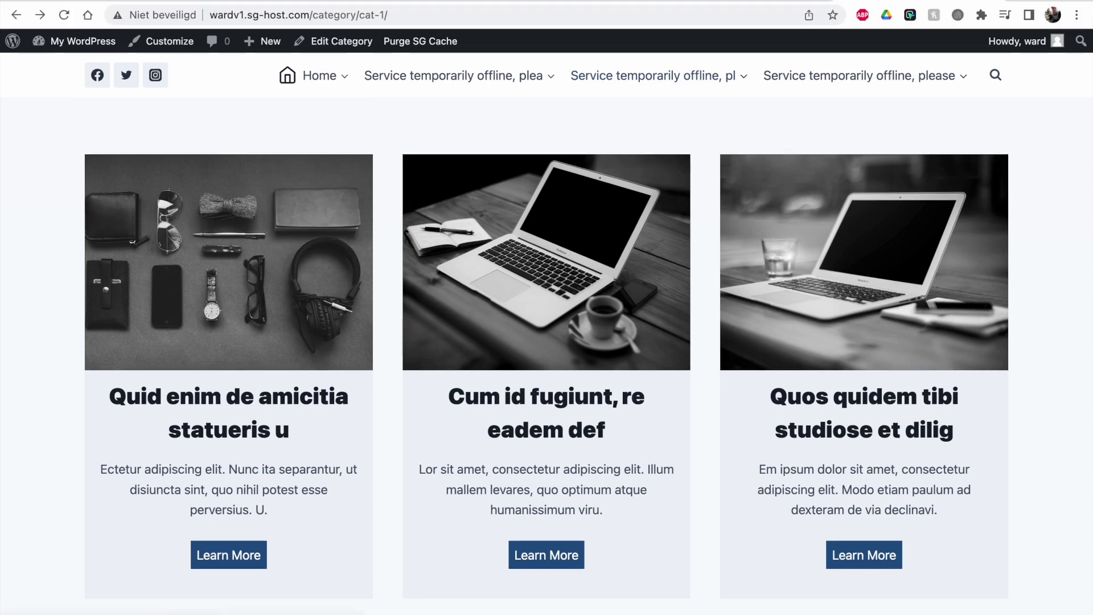
{"action": "left_click", "coordinate": [586, 2]}
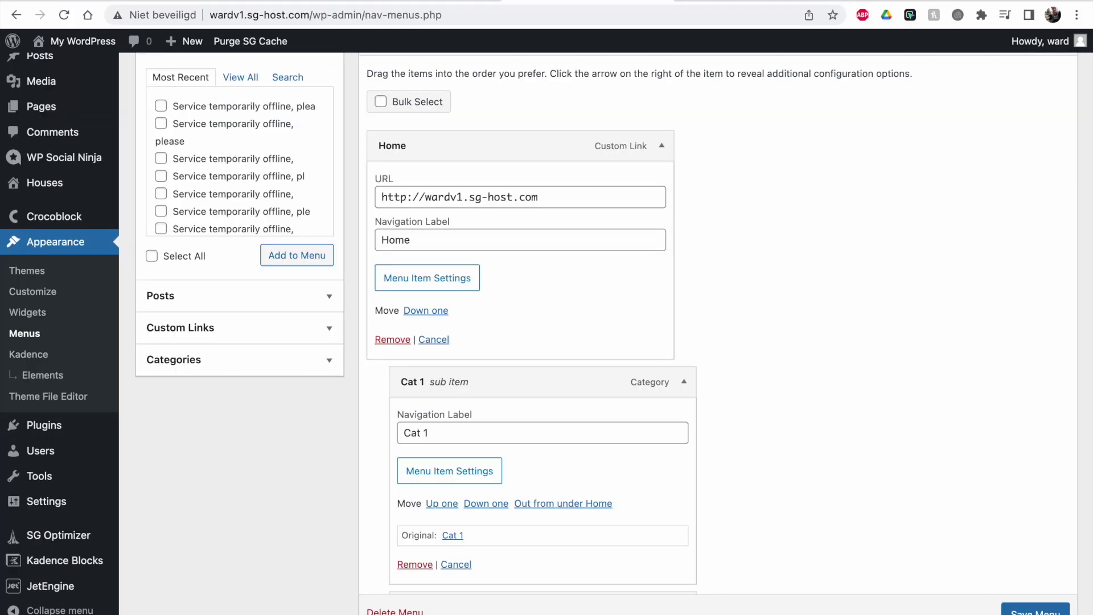
{"action": "left_click", "coordinate": [433, 2]}
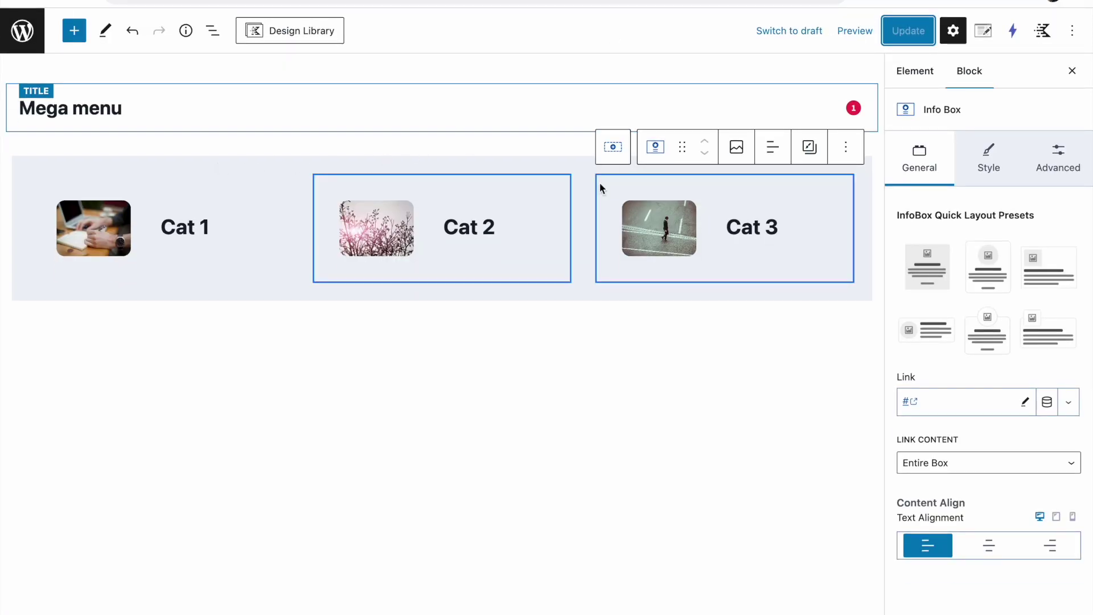
{"action": "left_click", "coordinate": [917, 2]}
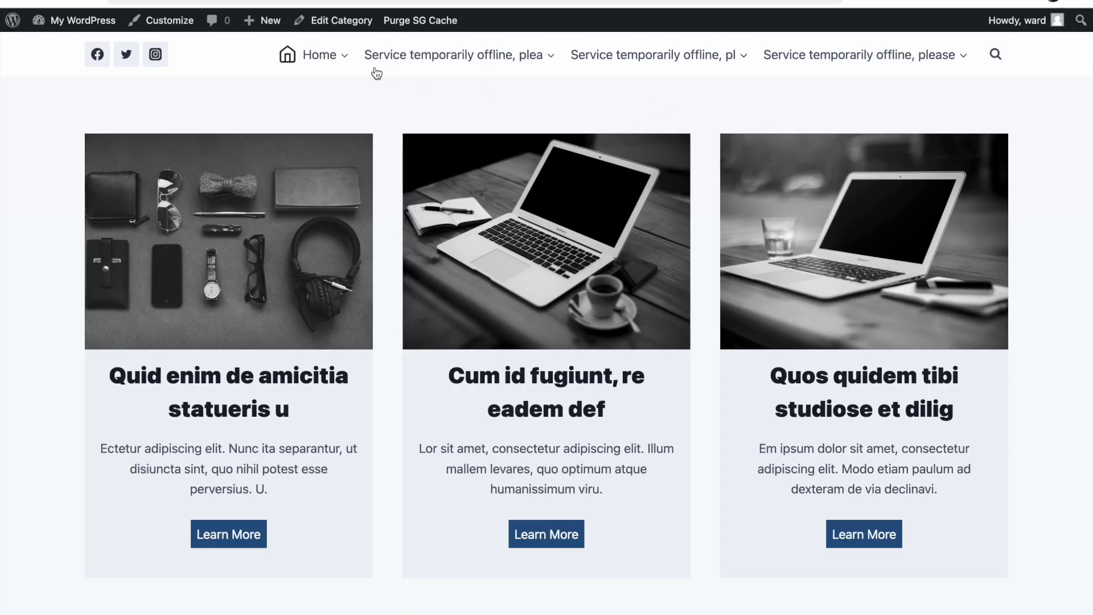
- Set the Home item's mega menu width to Full Width, then save and close its settings
{"action": "left_click", "coordinate": [517, 3]}
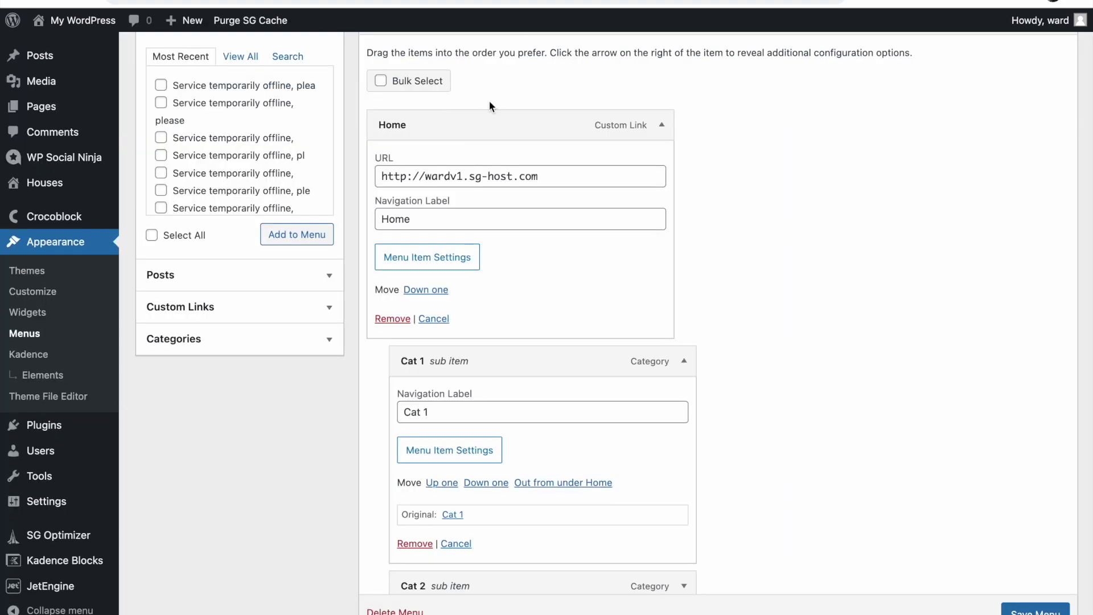
{"action": "left_click", "coordinate": [432, 259]}
{"action": "left_click", "coordinate": [575, 124]}
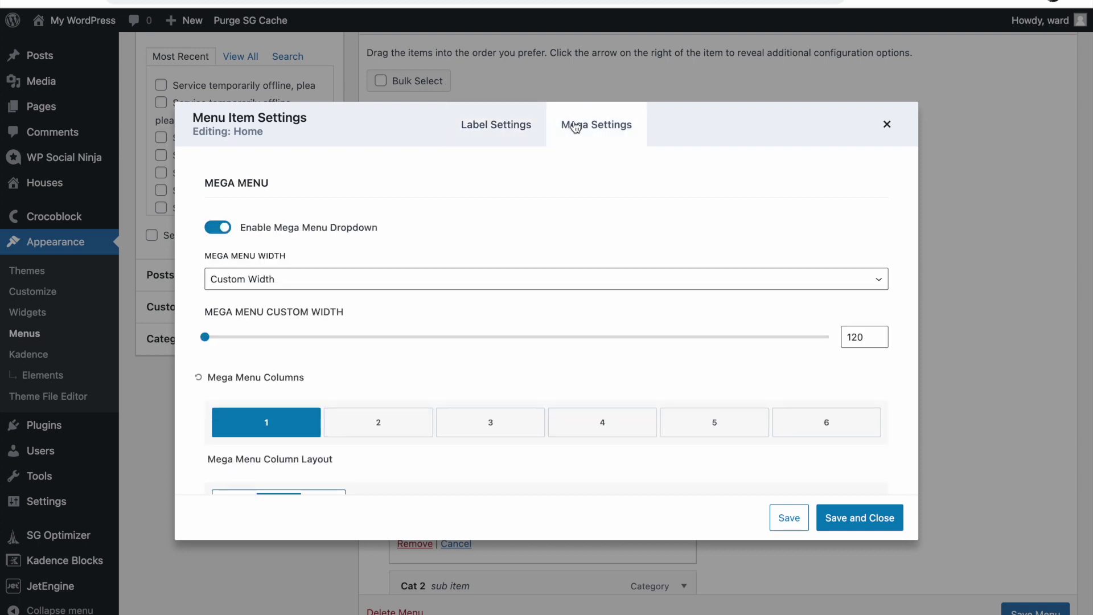
{"action": "left_click", "coordinate": [250, 279]}
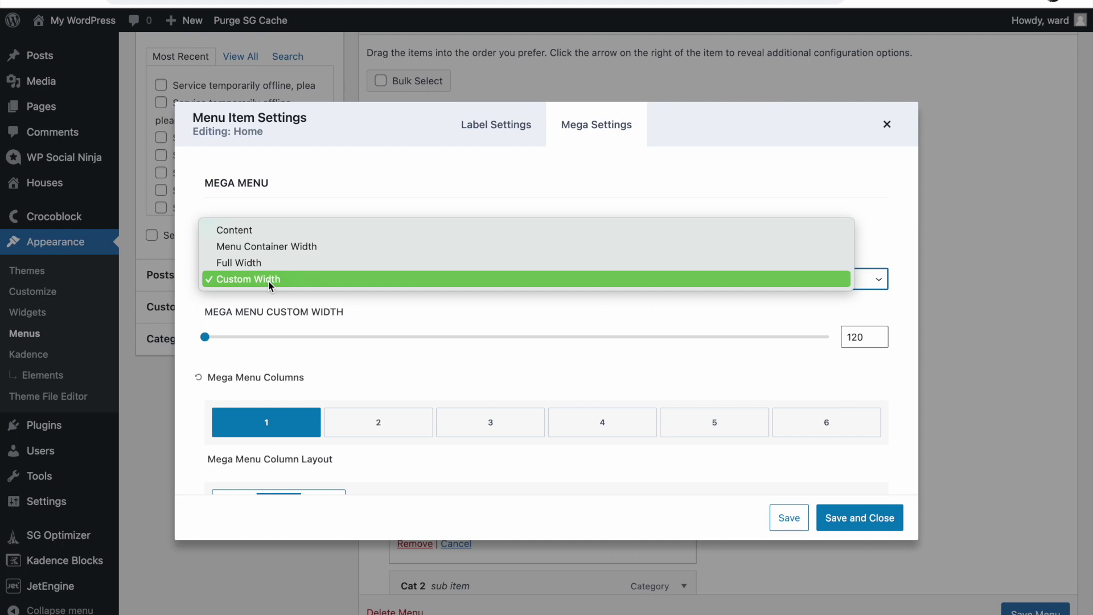
{"action": "left_click", "coordinate": [268, 263]}
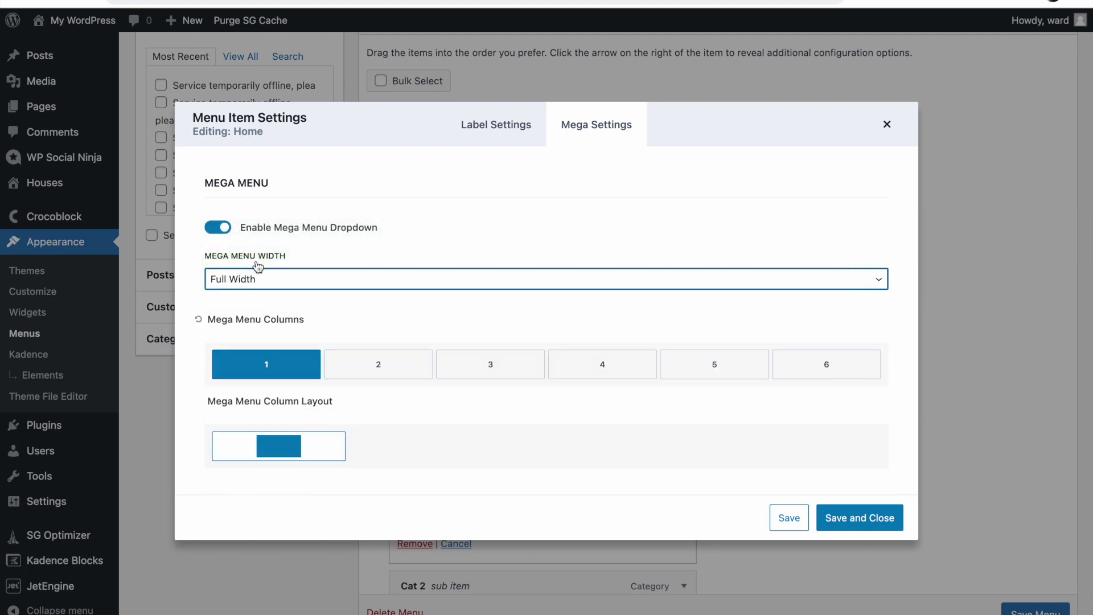
{"action": "left_click", "coordinate": [845, 515]}
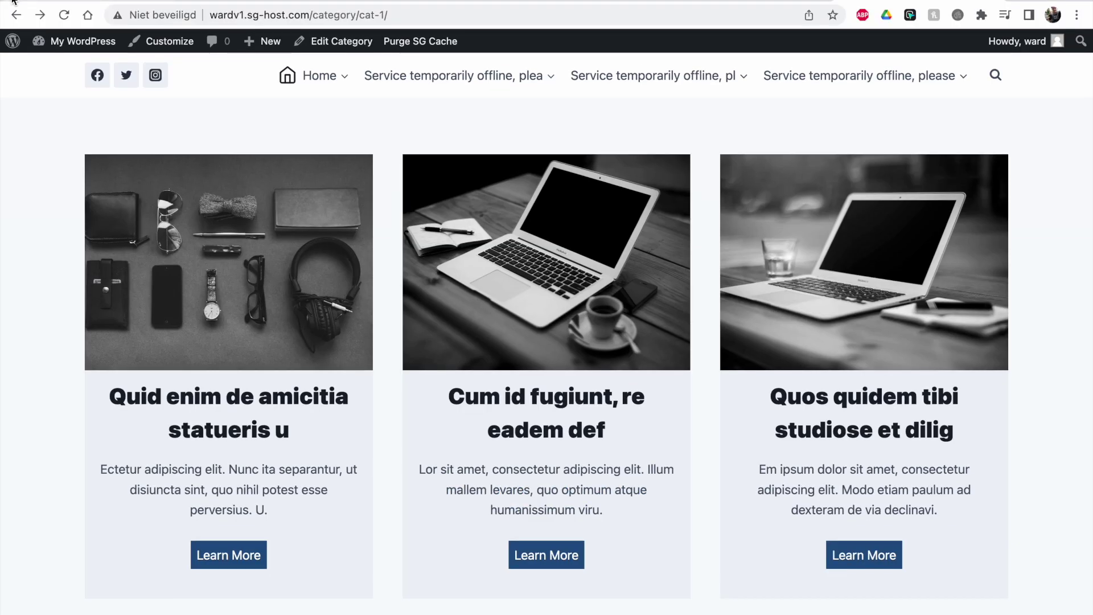
- Reload the live archive page and follow the Cat 1 link in the Home mega menu
{"action": "left_click", "coordinate": [64, 12]}
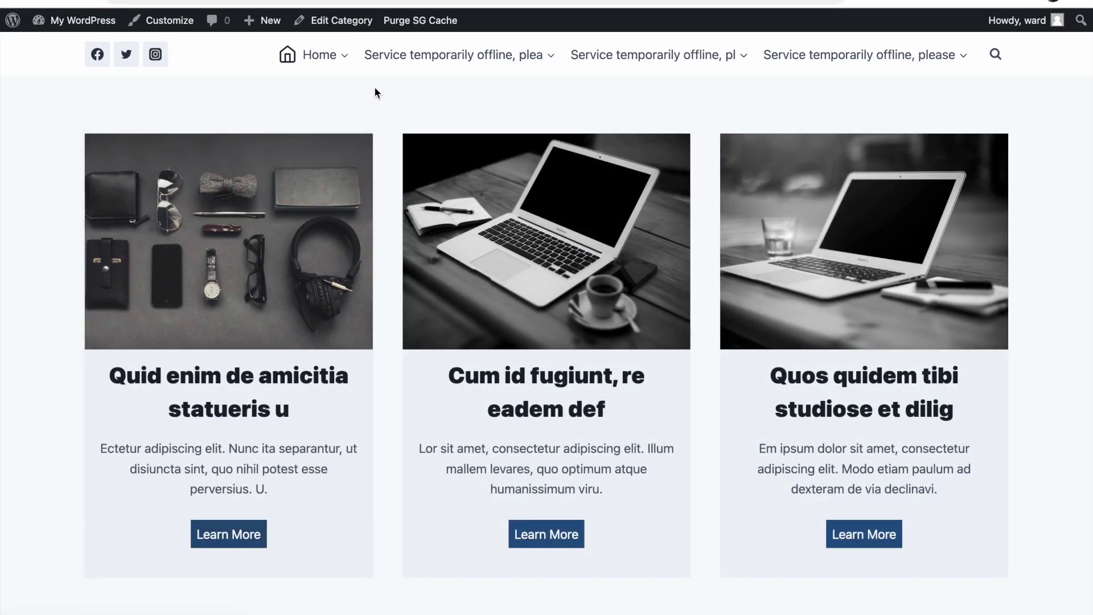
{"action": "mouse_move", "coordinate": [341, 77]}
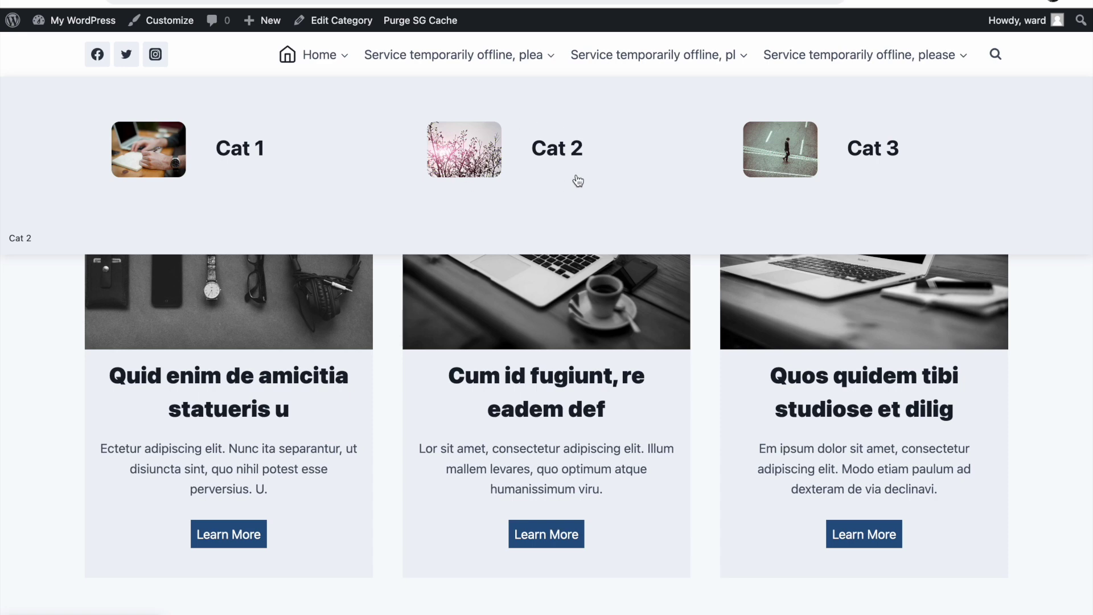
{"action": "left_click", "coordinate": [224, 150]}
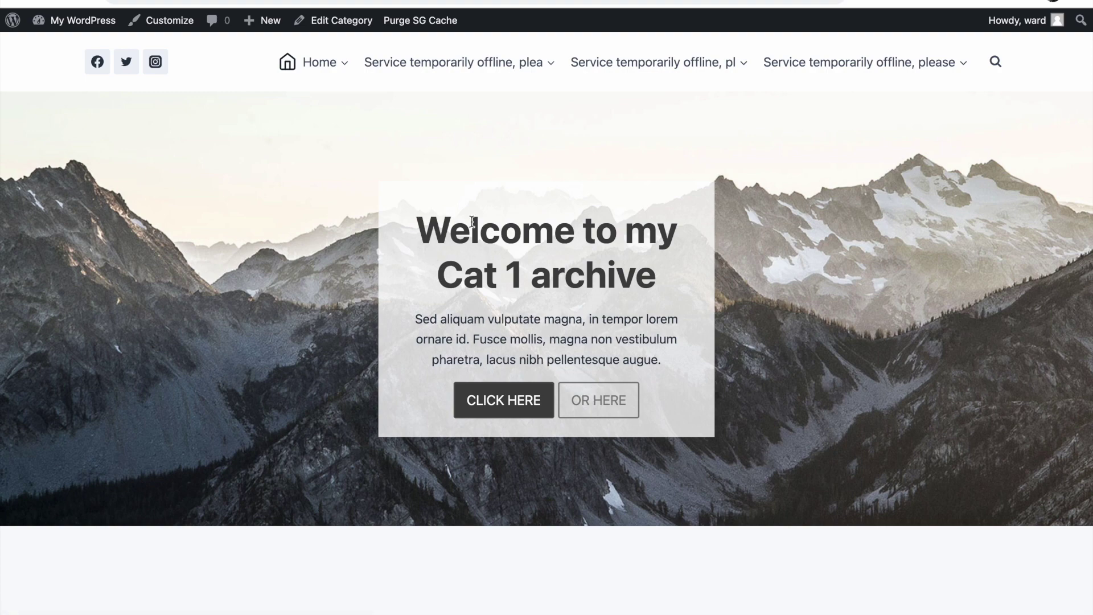
- Follow the Cat 2 link in the Home mega menu and examine the Cat 2 archive's heading and post cards
{"action": "mouse_move", "coordinate": [317, 57]}
{"action": "left_click", "coordinate": [499, 174]}
{"action": "left_click_drag", "start_coordinate": [506, 279], "coordinate": [660, 279]}
{"action": "scroll", "coordinate": [660, 279], "scroll_direction": "down", "scroll_amount": 8}
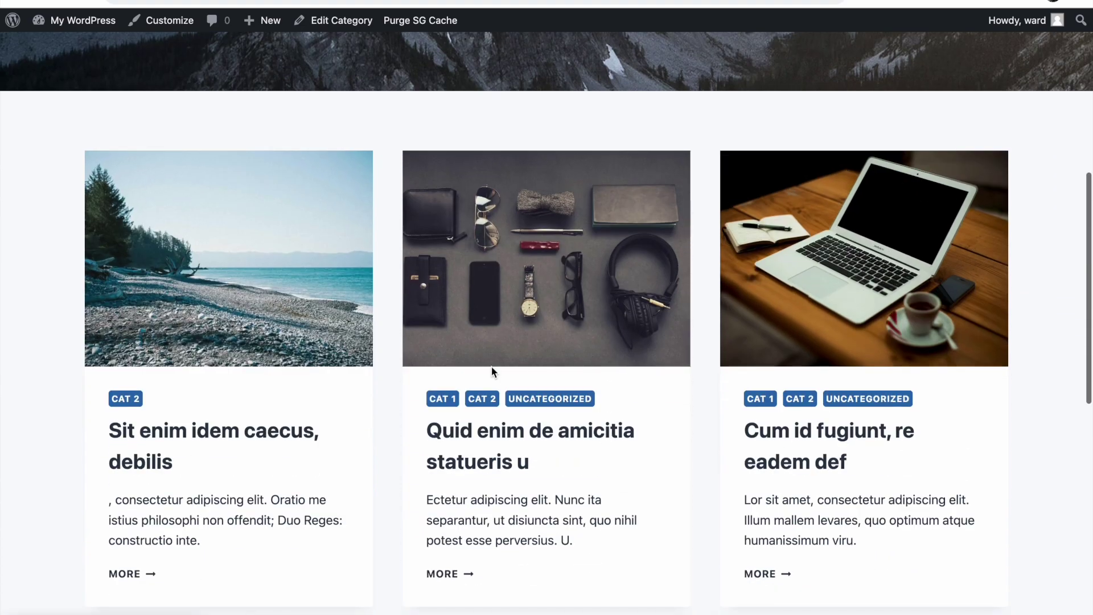
{"action": "scroll", "coordinate": [490, 369], "scroll_direction": "up", "scroll_amount": 10}
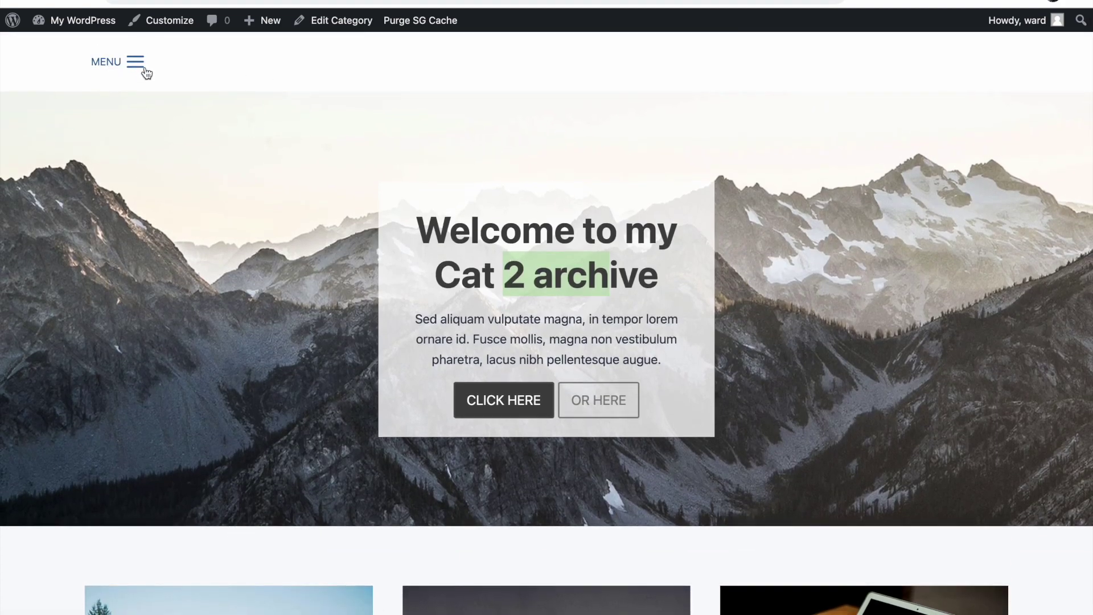
- Return to the Cat 1 archive and examine the Home mega menu there
{"action": "left_click", "coordinate": [450, 323]}
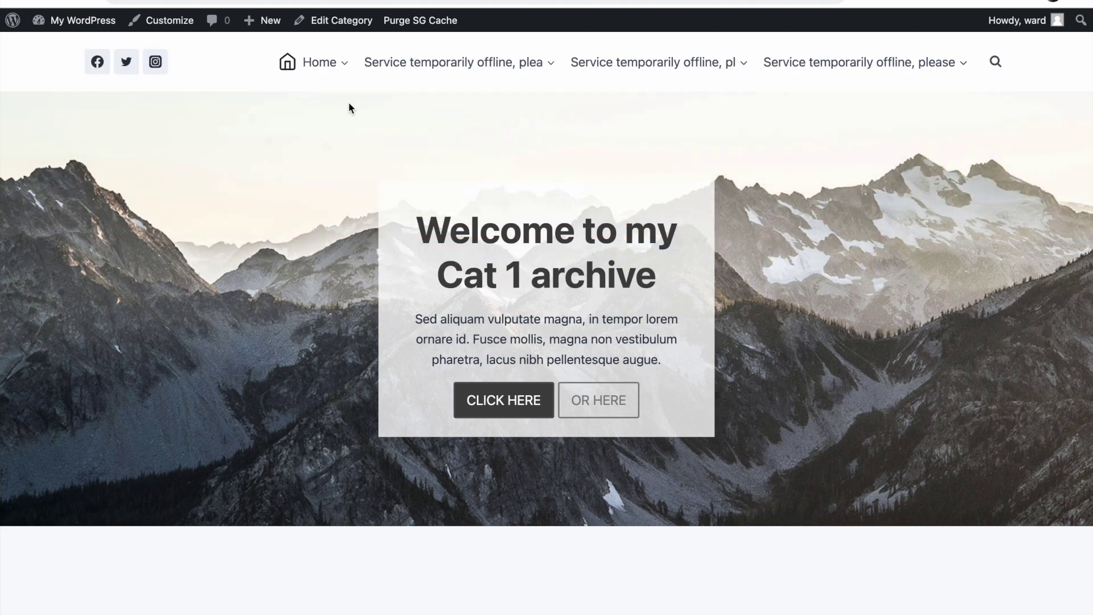
{"action": "mouse_move", "coordinate": [310, 66]}
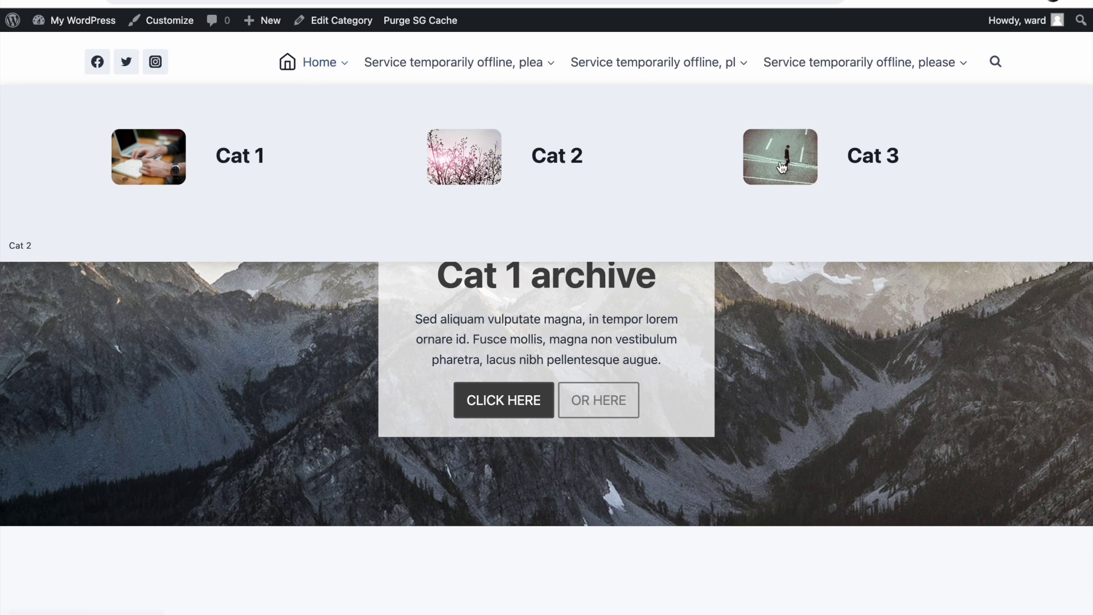
{"action": "left_click", "coordinate": [389, 4]}
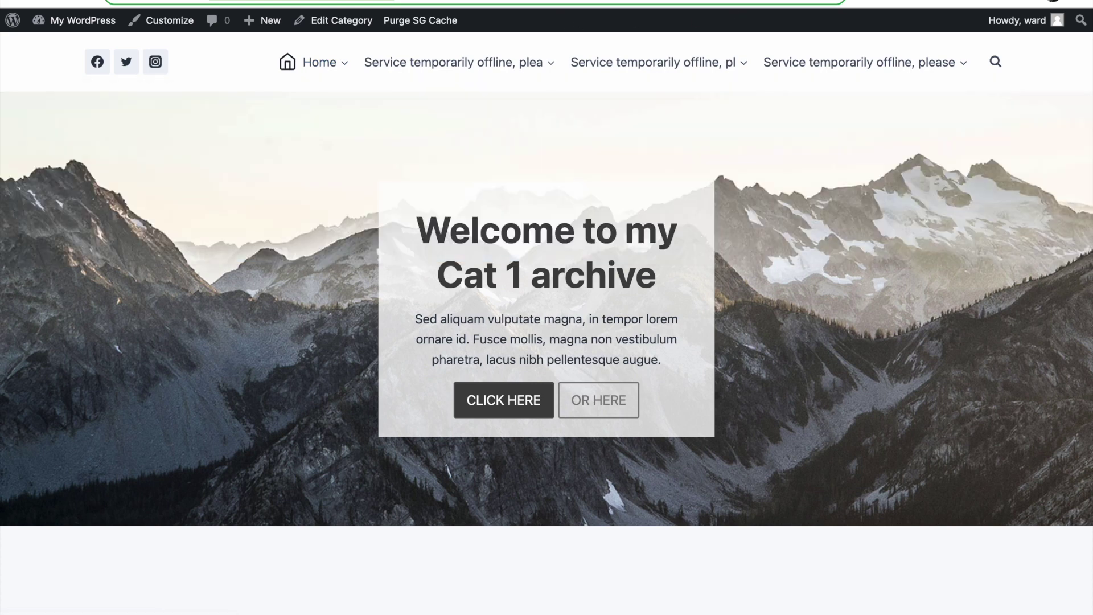
- Remove the Cat 2 sub item from under Home in the menu and check the Home mega menu on the live Cat 1 archive
{"action": "left_click", "coordinate": [575, 1]}
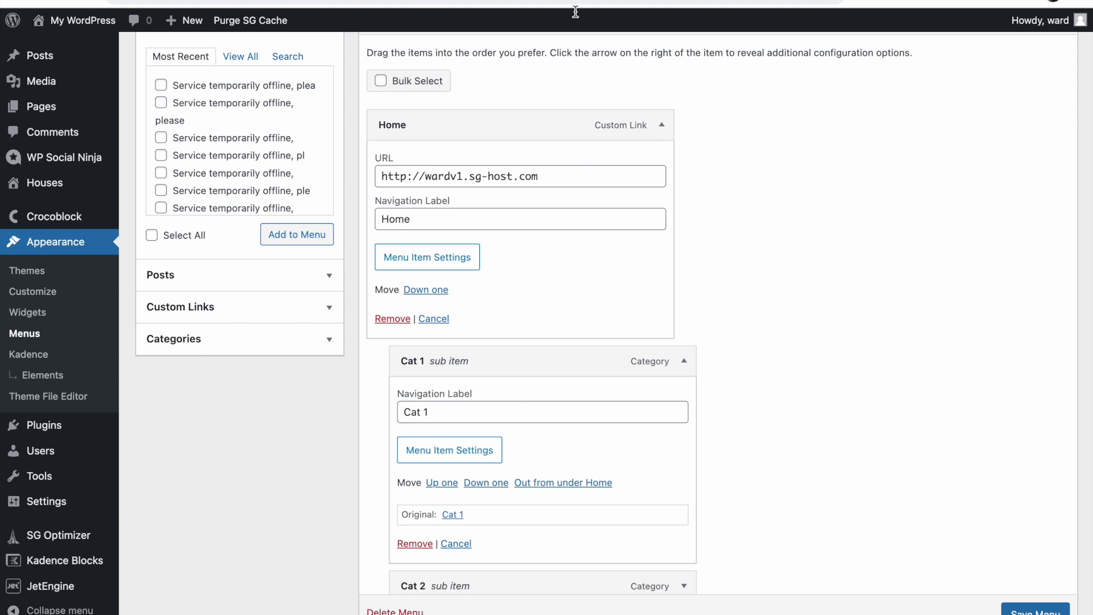
{"action": "left_click", "coordinate": [684, 361]}
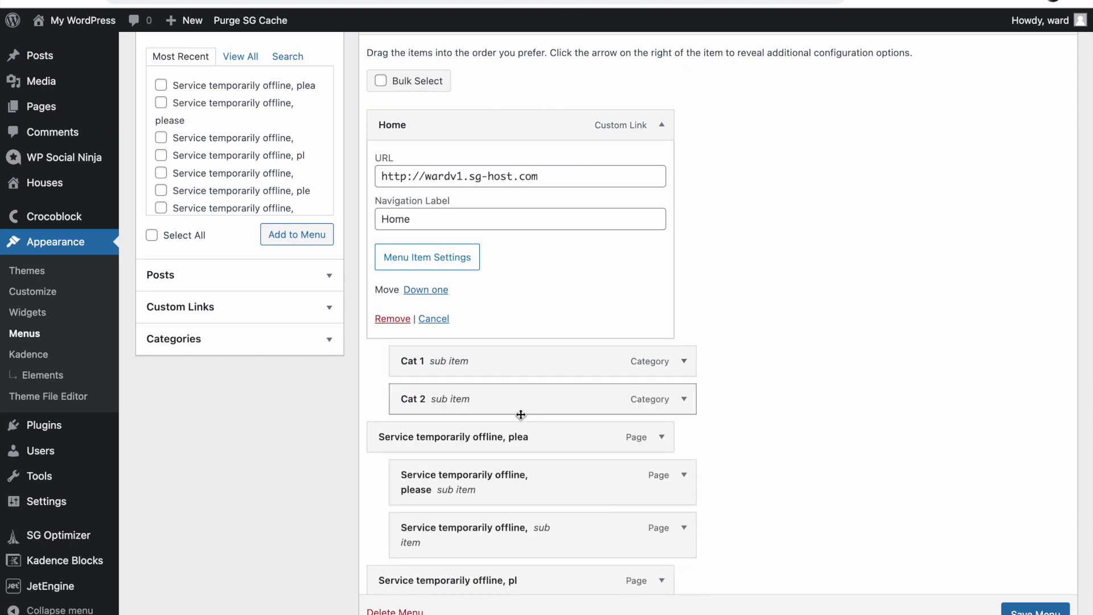
{"action": "left_click", "coordinate": [684, 399]}
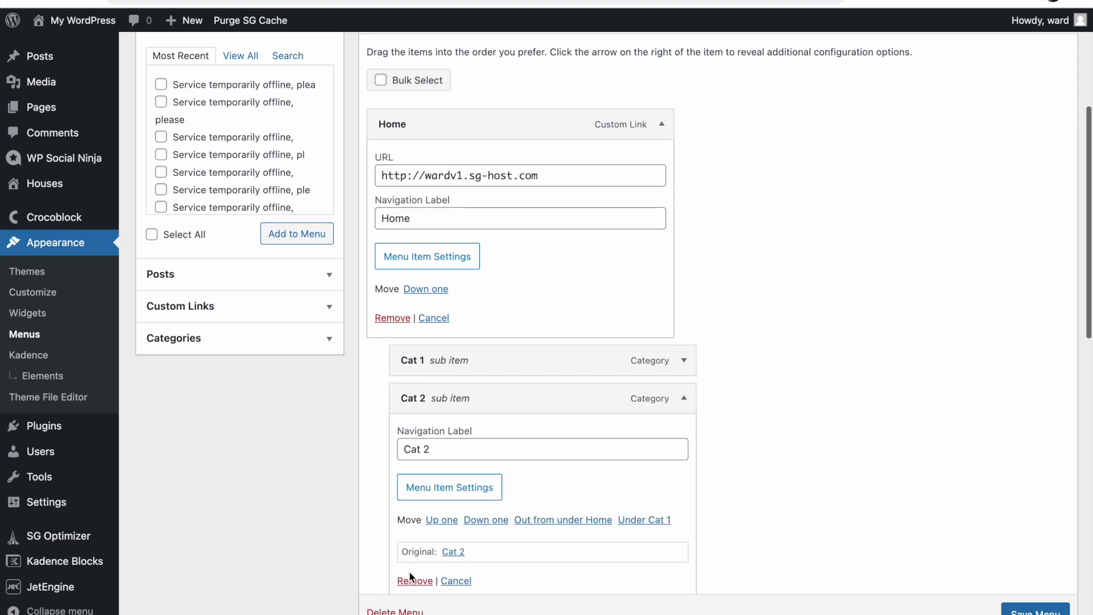
{"action": "left_click", "coordinate": [410, 579]}
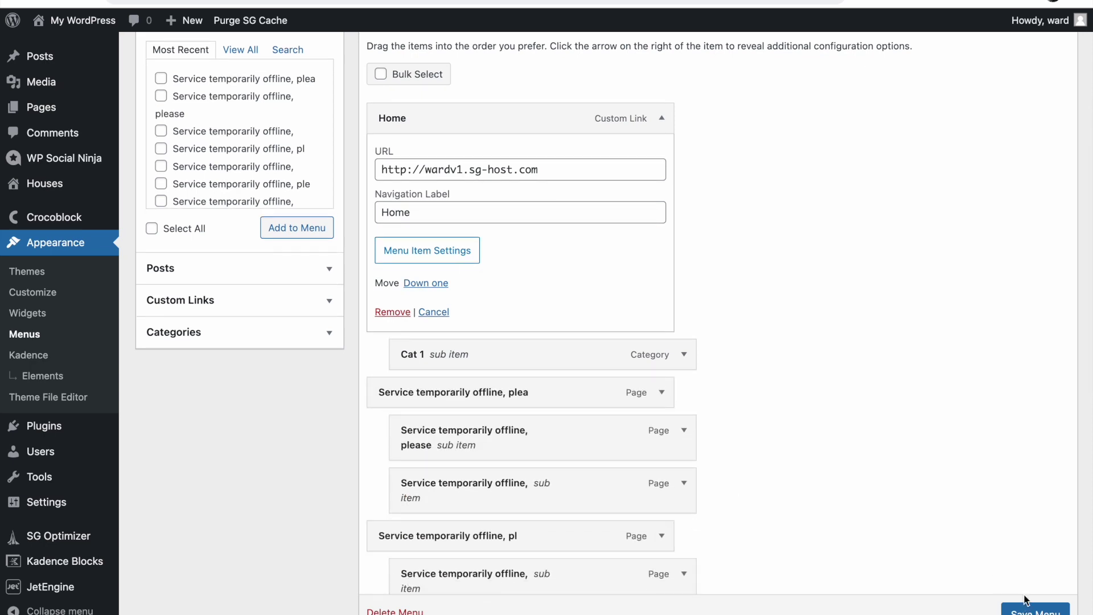
{"action": "scroll", "coordinate": [956, 513], "scroll_direction": "down", "scroll_amount": 2}
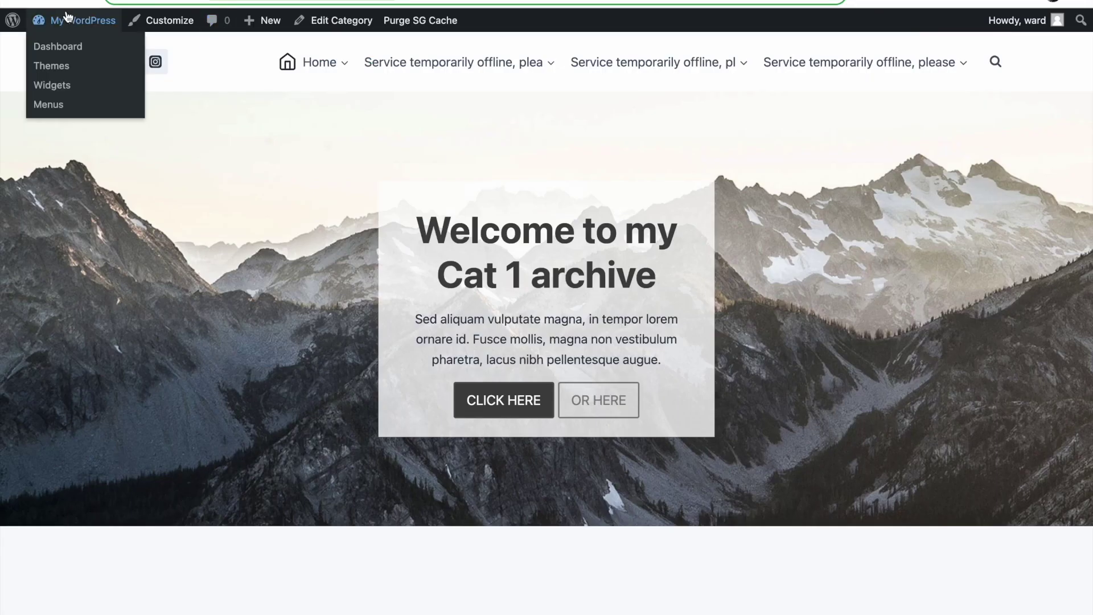
{"action": "mouse_move", "coordinate": [296, 72]}
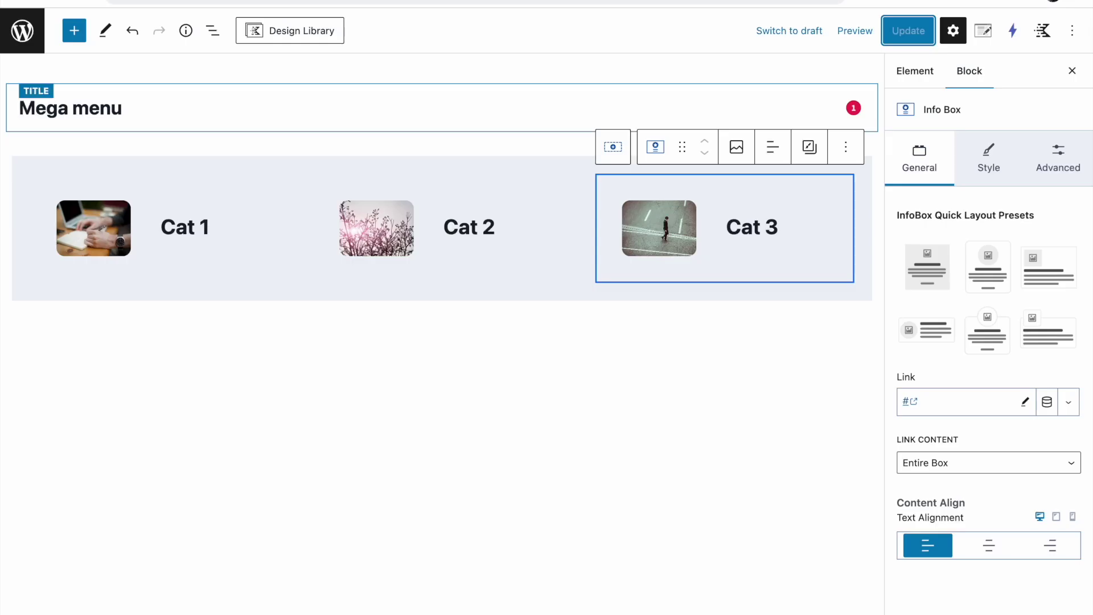
- Set the hover background of the Cat 1 info box in the Mega menu element to the light palette colour F7FAFC
{"action": "left_click", "coordinate": [206, 228]}
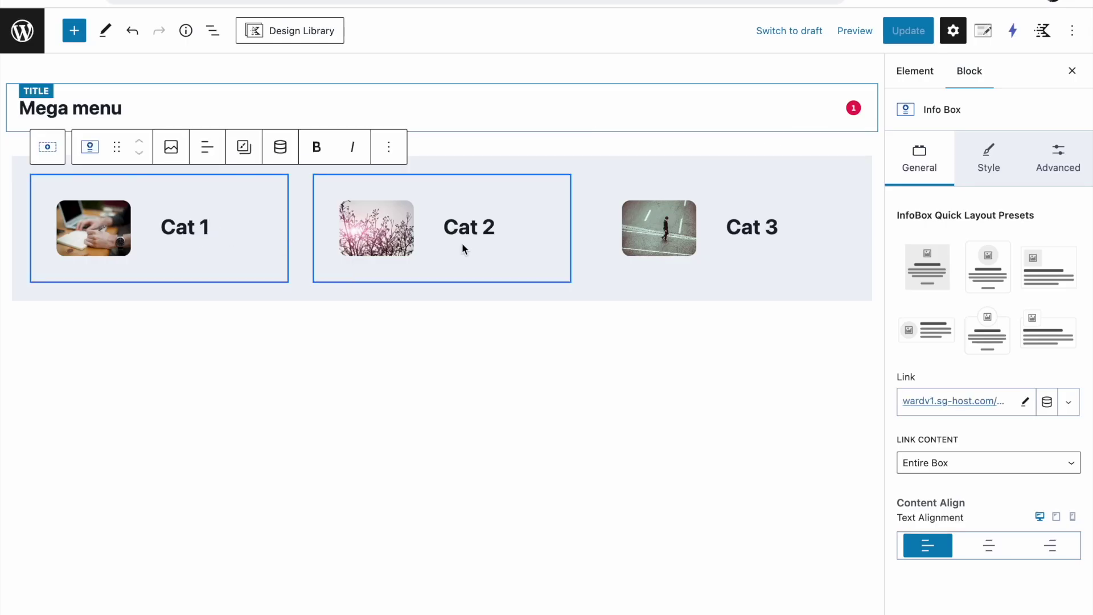
{"action": "left_click", "coordinate": [981, 161]}
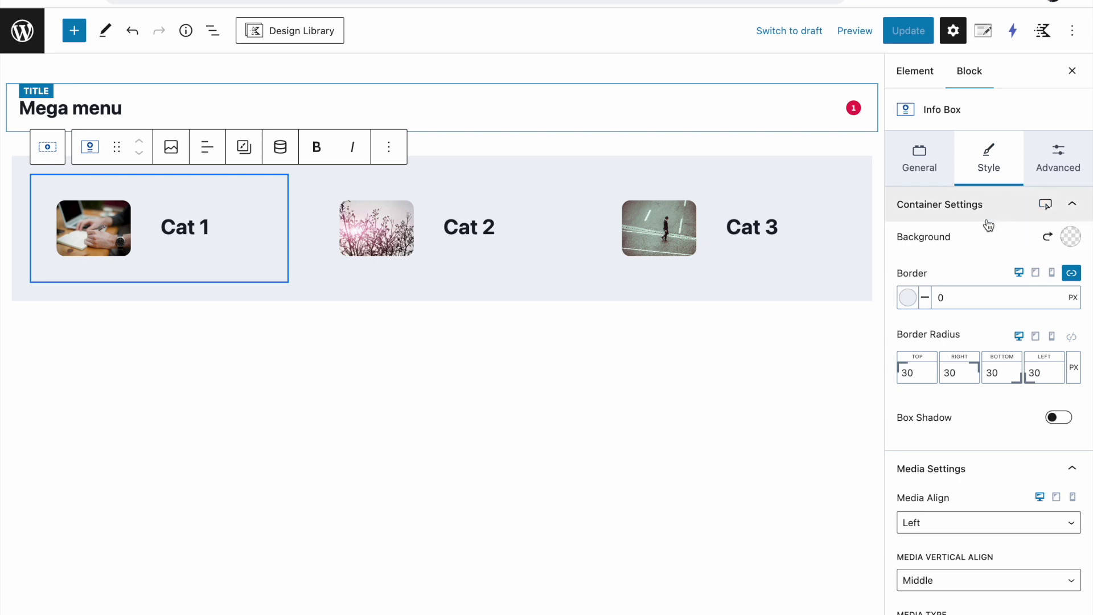
{"action": "left_click", "coordinate": [1045, 208]}
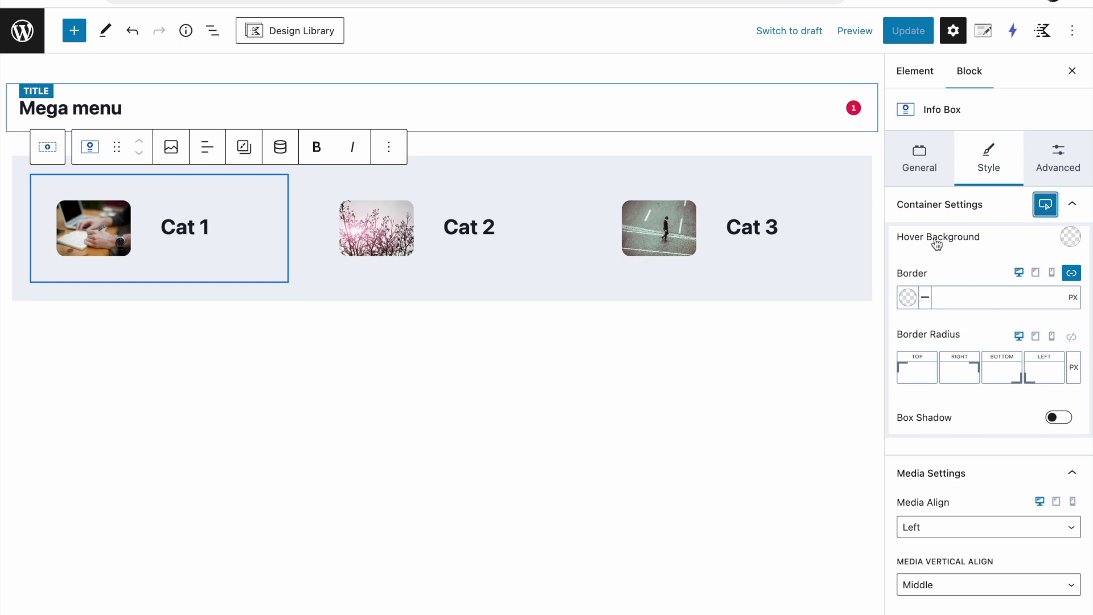
{"action": "left_click", "coordinate": [1046, 203]}
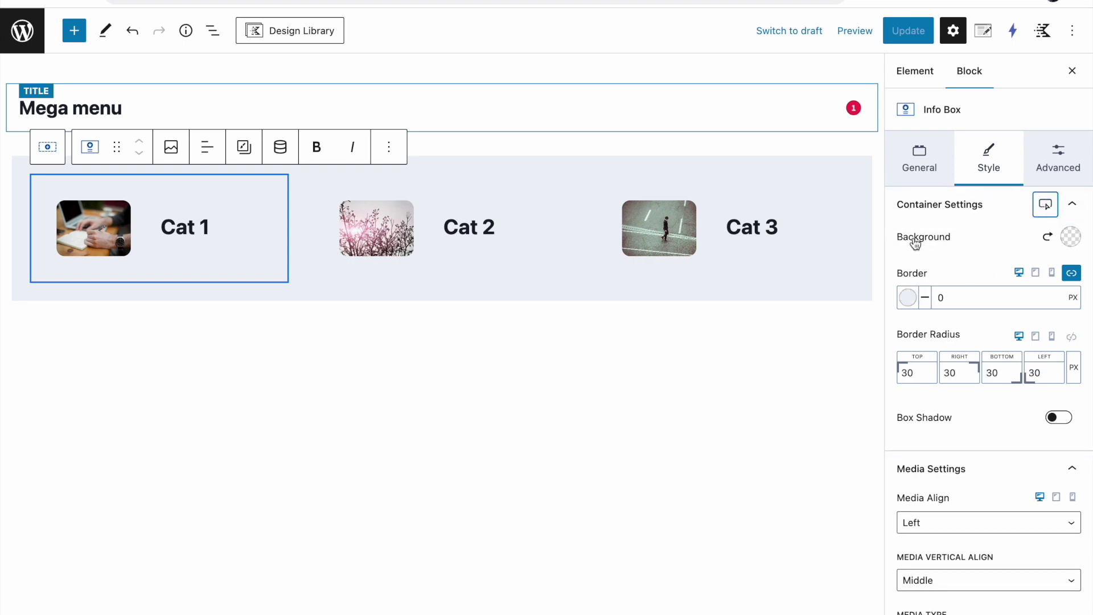
{"action": "left_click", "coordinate": [1045, 205]}
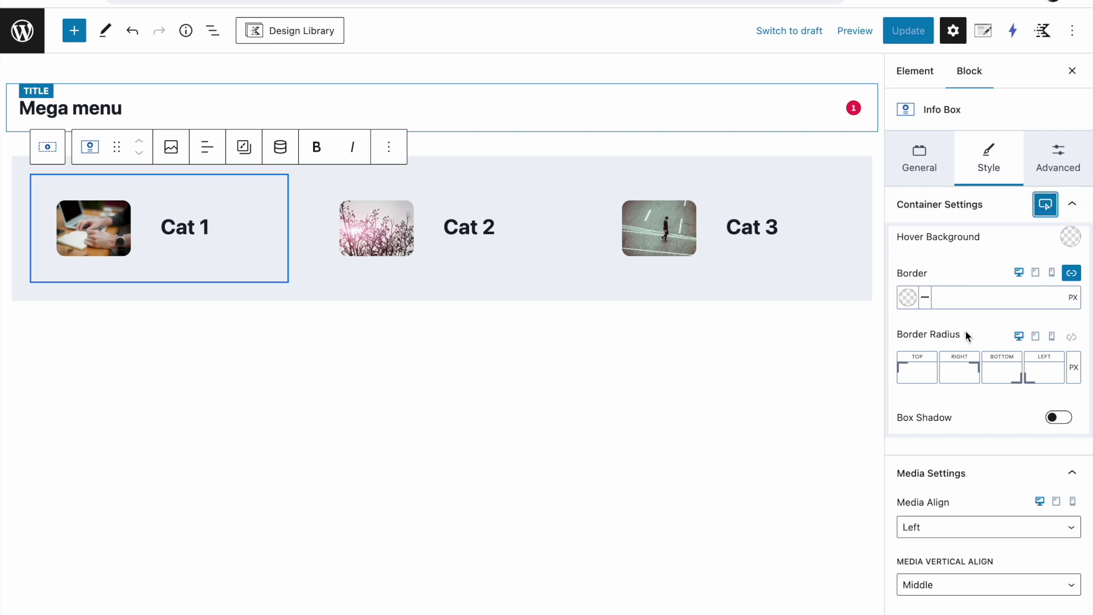
{"action": "left_click", "coordinate": [1069, 237]}
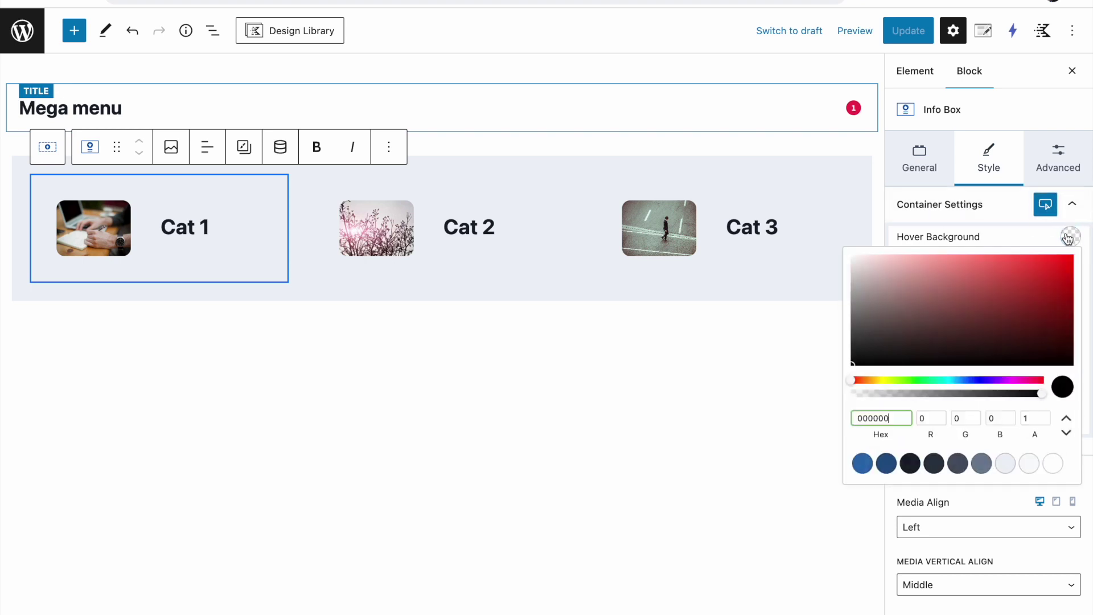
{"action": "left_click", "coordinate": [1026, 462]}
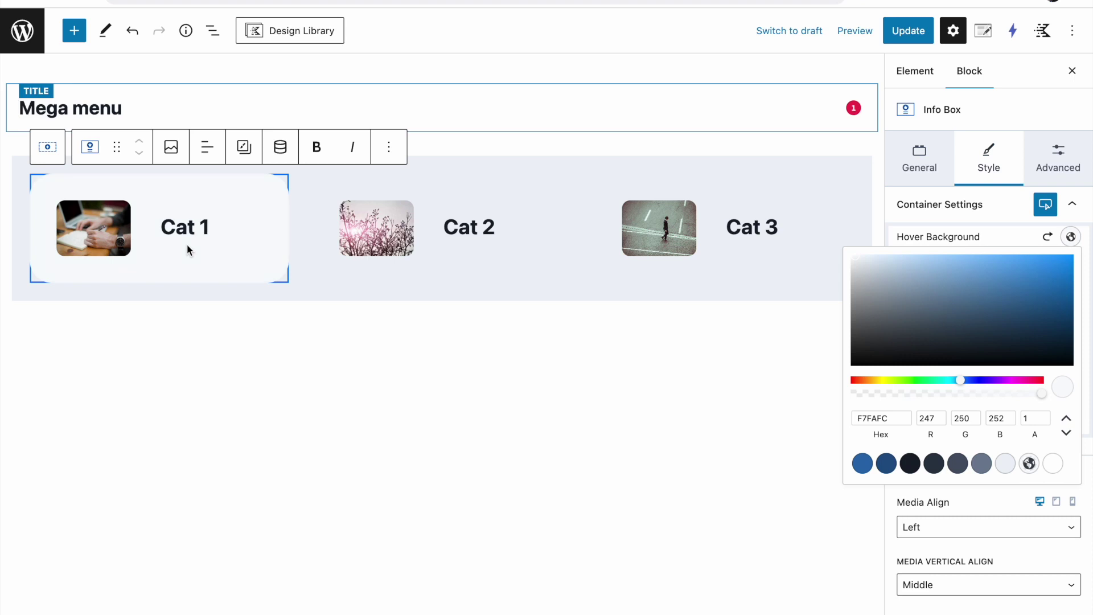
{"action": "left_click", "coordinate": [997, 240]}
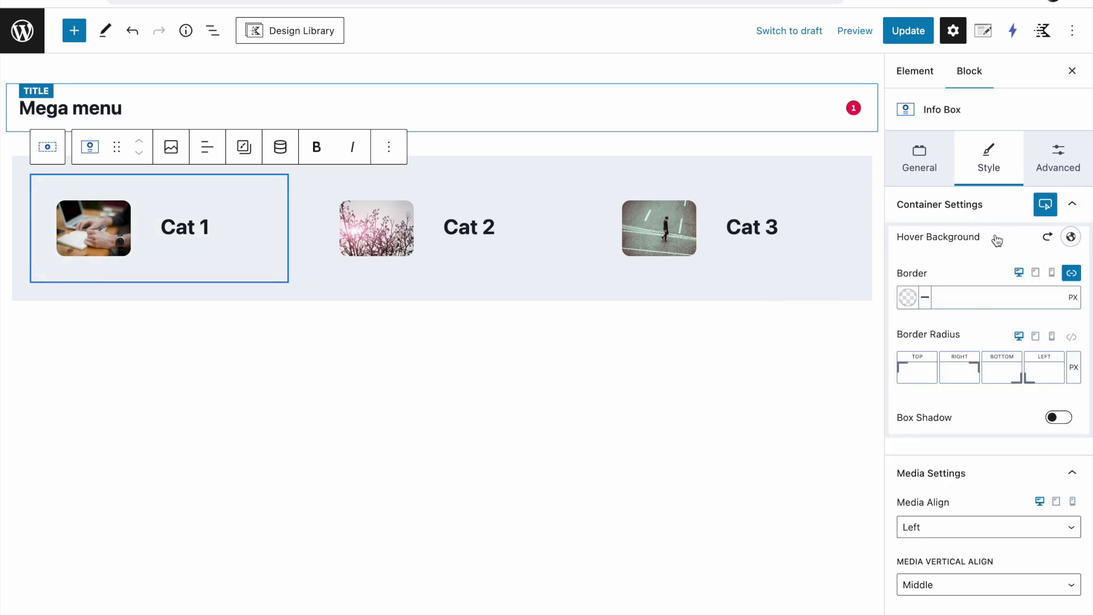
- Link the Cat 1 box's hover border radius sides, set the radius to 3 px, and update the element
{"action": "left_click", "coordinate": [1071, 337]}
{"action": "left_click", "coordinate": [1020, 362]}
{"action": "type", "text": "0"}
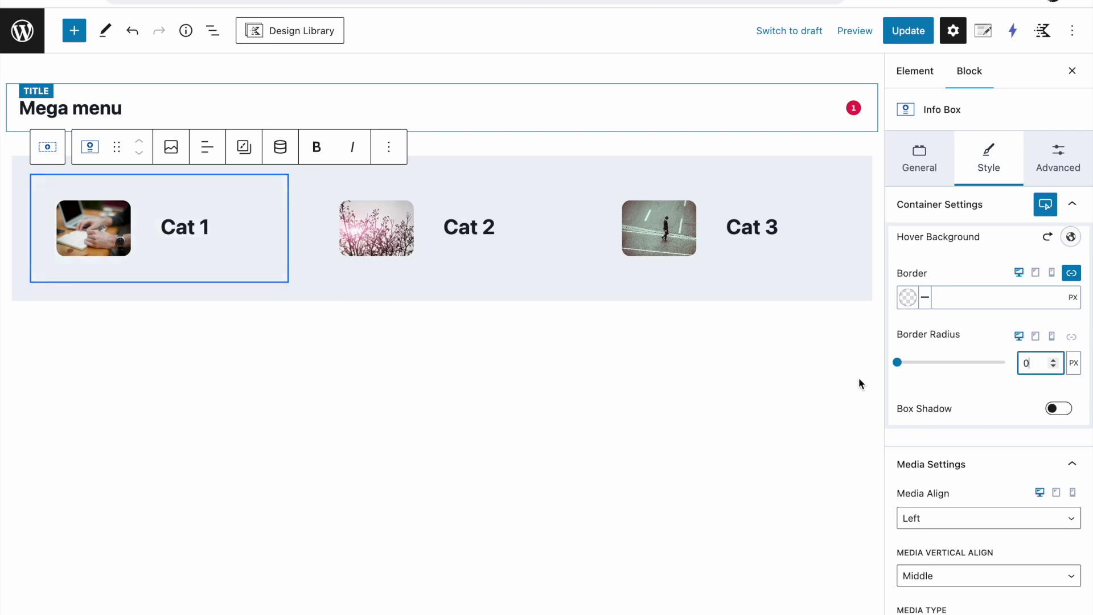
{"action": "left_click", "coordinate": [989, 375]}
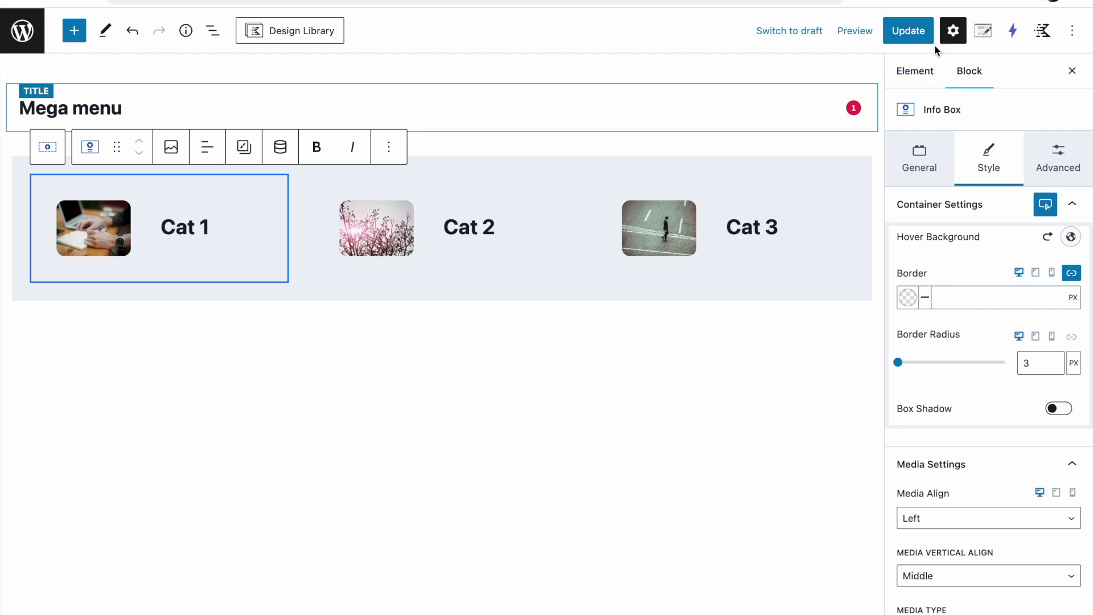
{"action": "left_click", "coordinate": [911, 32]}
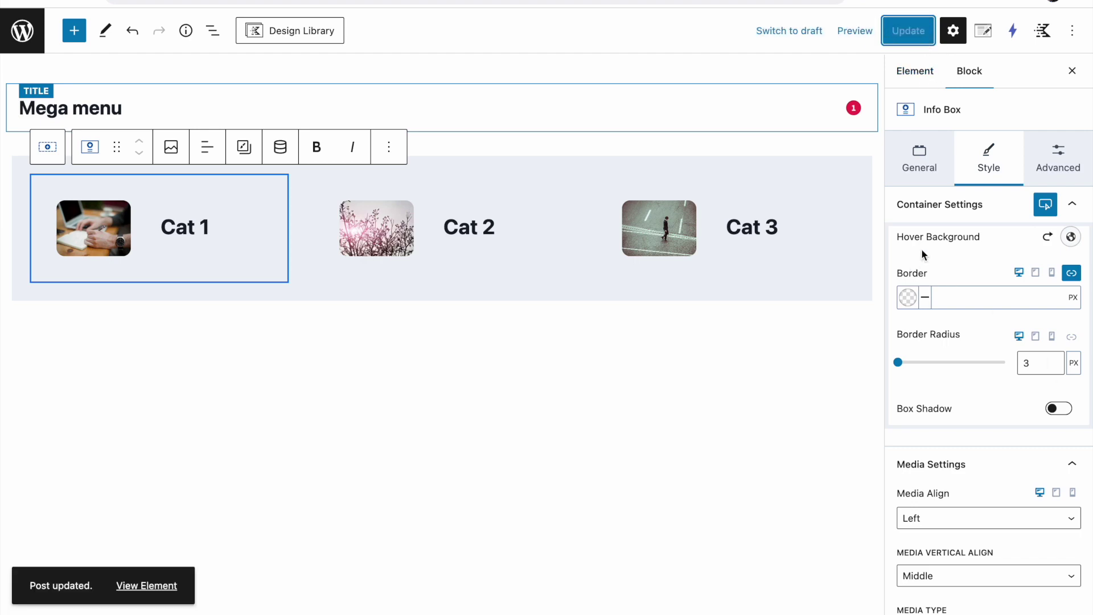
- Reload the live Cat 1 archive, examine the Cat 1 box's hover effect in the Home mega menu, and follow its link
{"action": "left_click", "coordinate": [851, 5]}
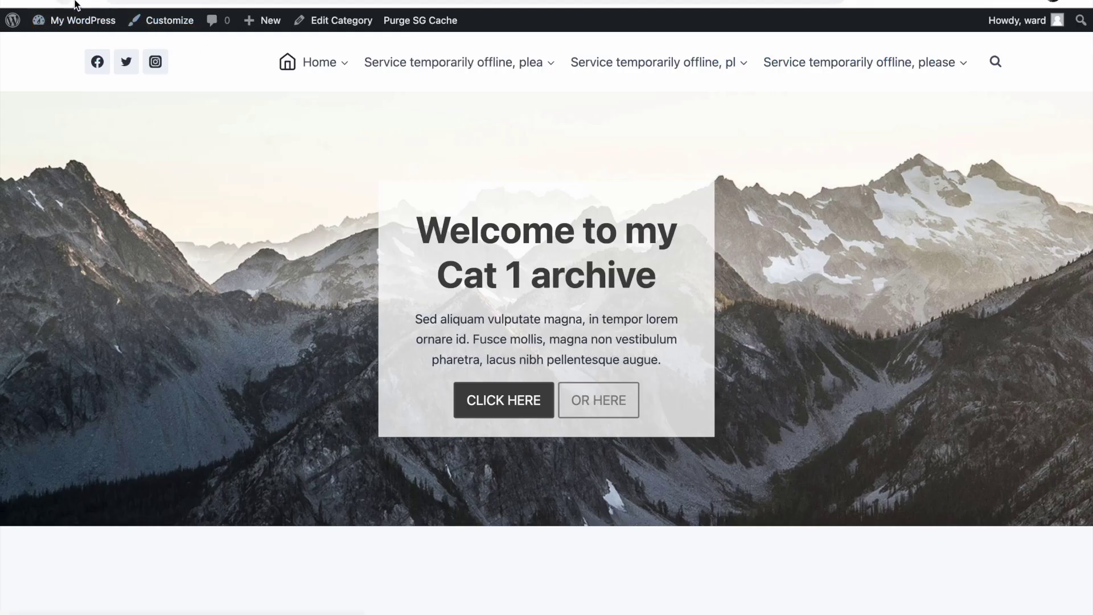
{"action": "mouse_move", "coordinate": [310, 80]}
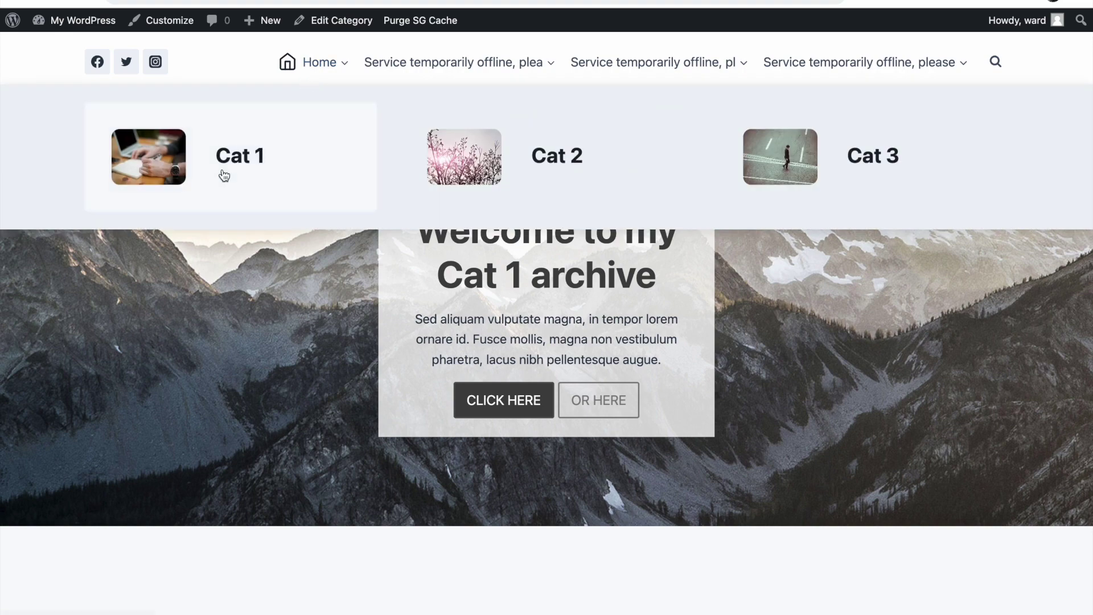
{"action": "left_click", "coordinate": [256, 185]}
{"action": "mouse_move", "coordinate": [319, 63]}
- Return to the Mega menu element and set the Cat 2 info box's hover background to F7FAFC
{"action": "key", "text": "ctrl+shift+Tab"}
{"action": "left_click", "coordinate": [447, 226]}
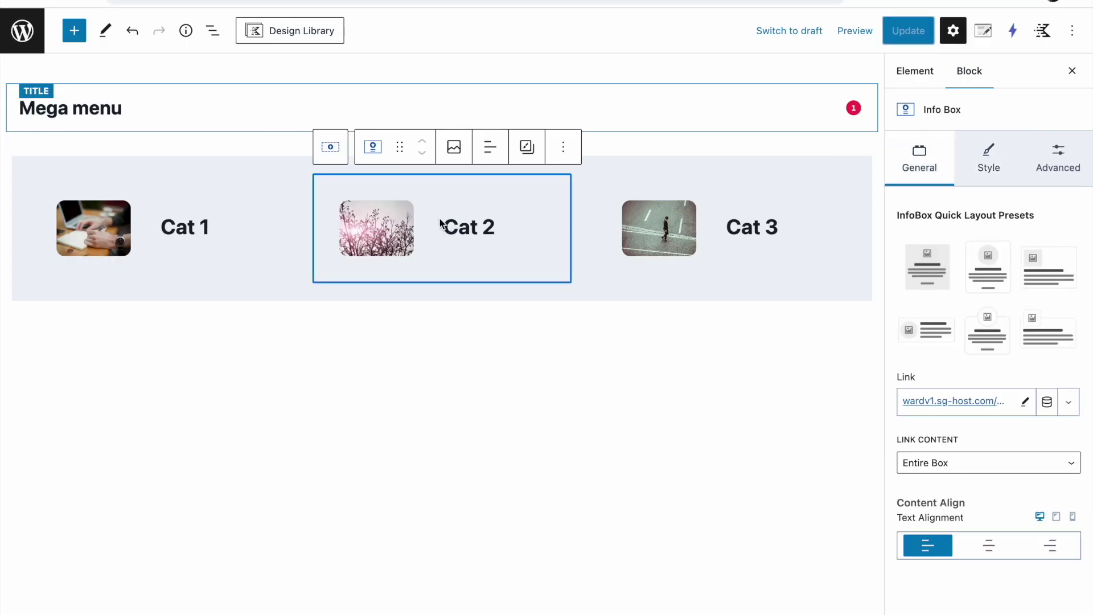
{"action": "left_click", "coordinate": [974, 169]}
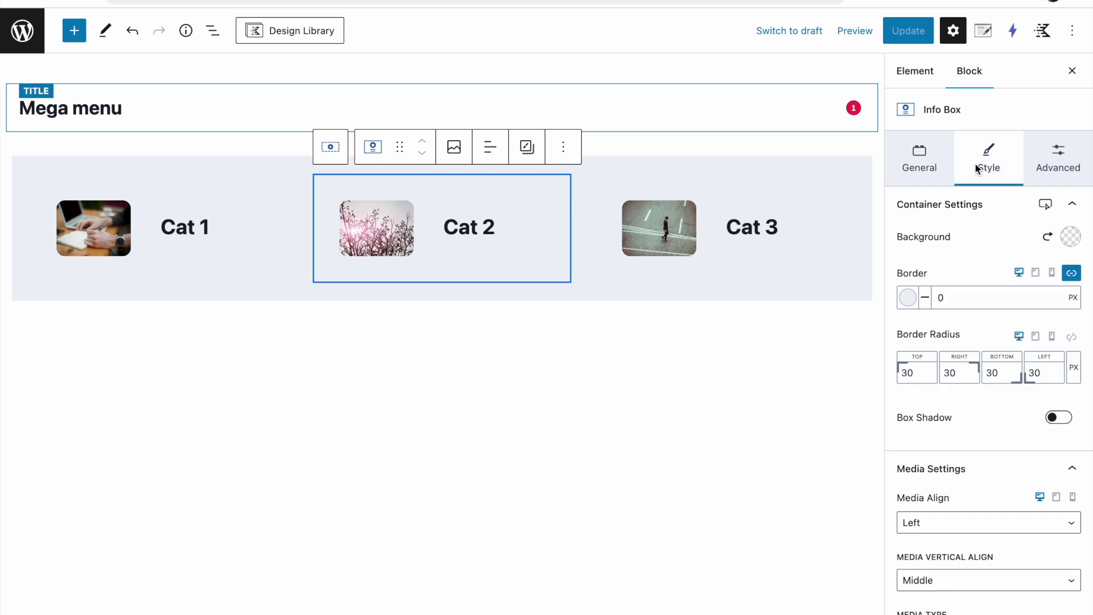
{"action": "left_click", "coordinate": [1046, 212]}
{"action": "left_click", "coordinate": [1070, 236]}
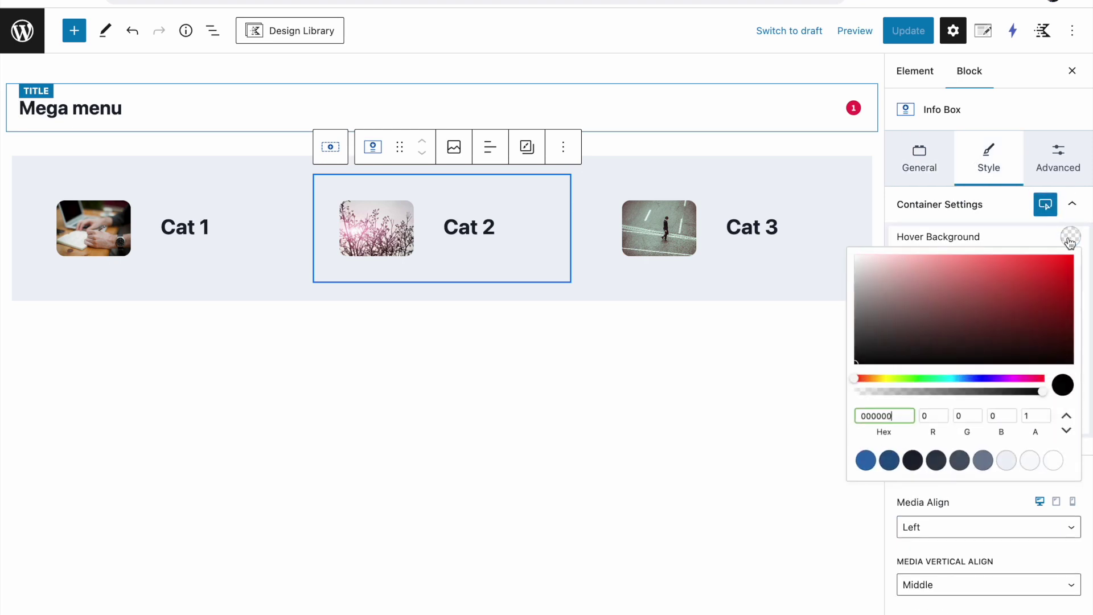
{"action": "left_click", "coordinate": [1028, 464]}
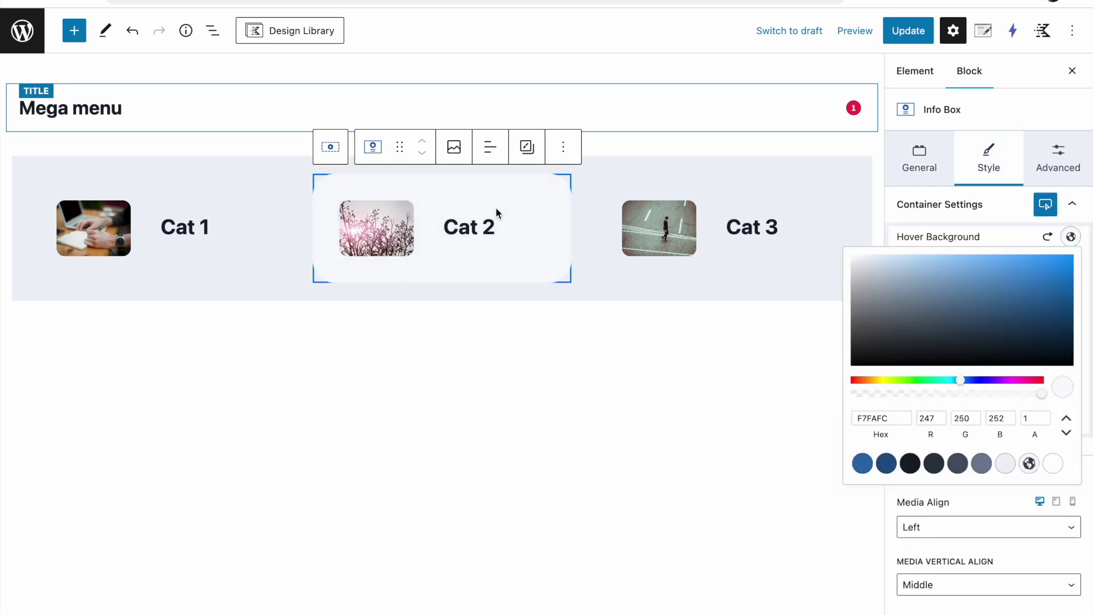
- Set the Cat 3 info box's hover background to the same light palette colour, F7FAFC, and update the element
{"action": "left_click", "coordinate": [763, 223]}
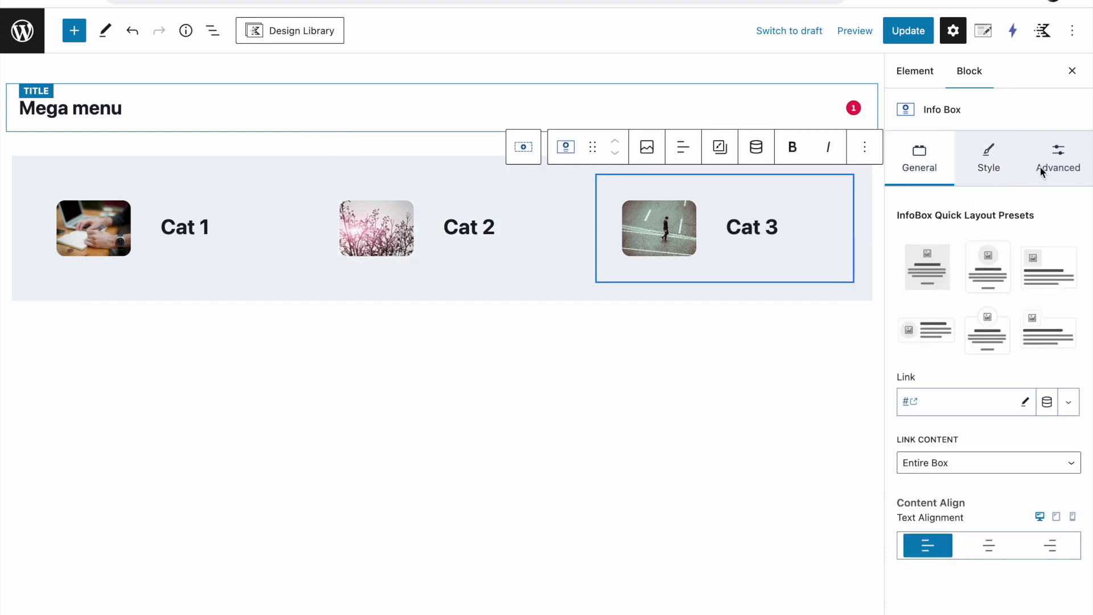
{"action": "left_click", "coordinate": [1002, 153]}
{"action": "left_click", "coordinate": [1046, 206]}
{"action": "left_click", "coordinate": [1070, 238]}
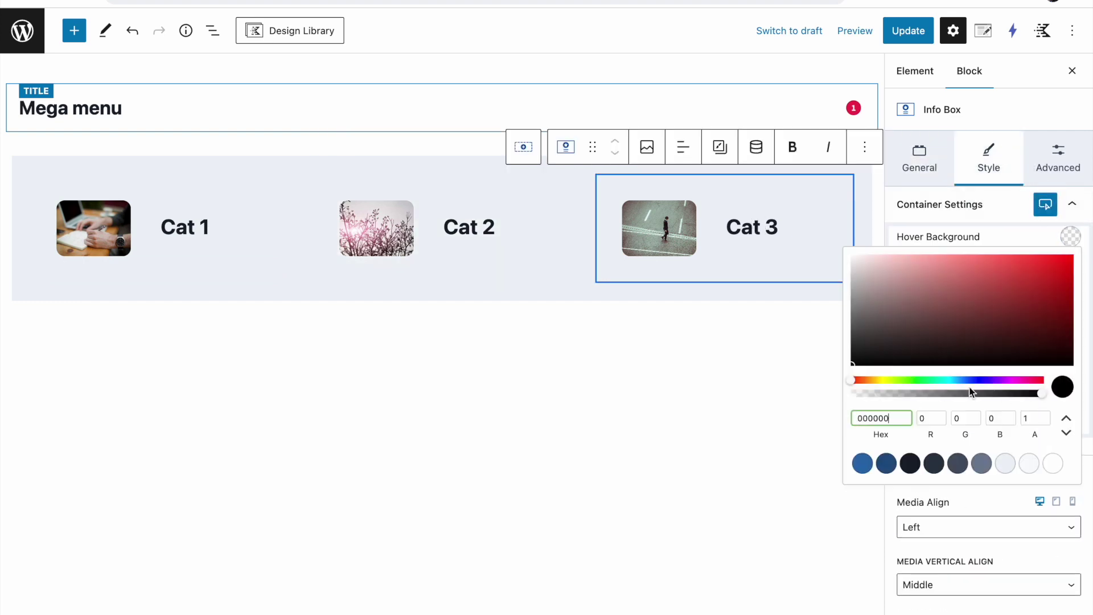
{"action": "left_click", "coordinate": [1028, 461]}
{"action": "left_click", "coordinate": [903, 35]}
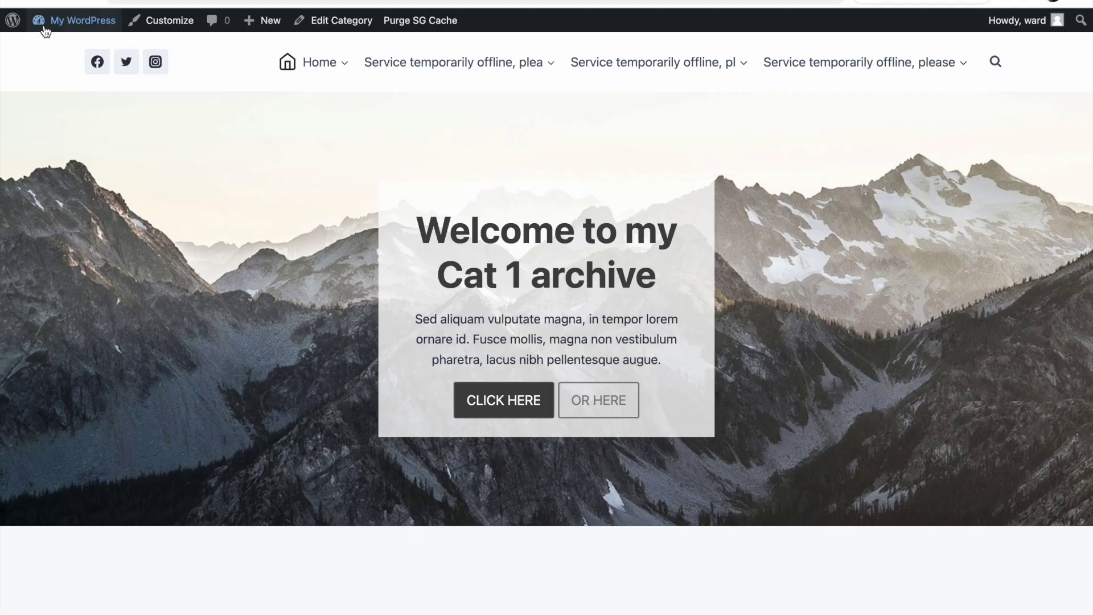
- Examine the hover backgrounds of the category boxes in the Home mega menu on the live Cat 1 archive
{"action": "mouse_move", "coordinate": [321, 74]}
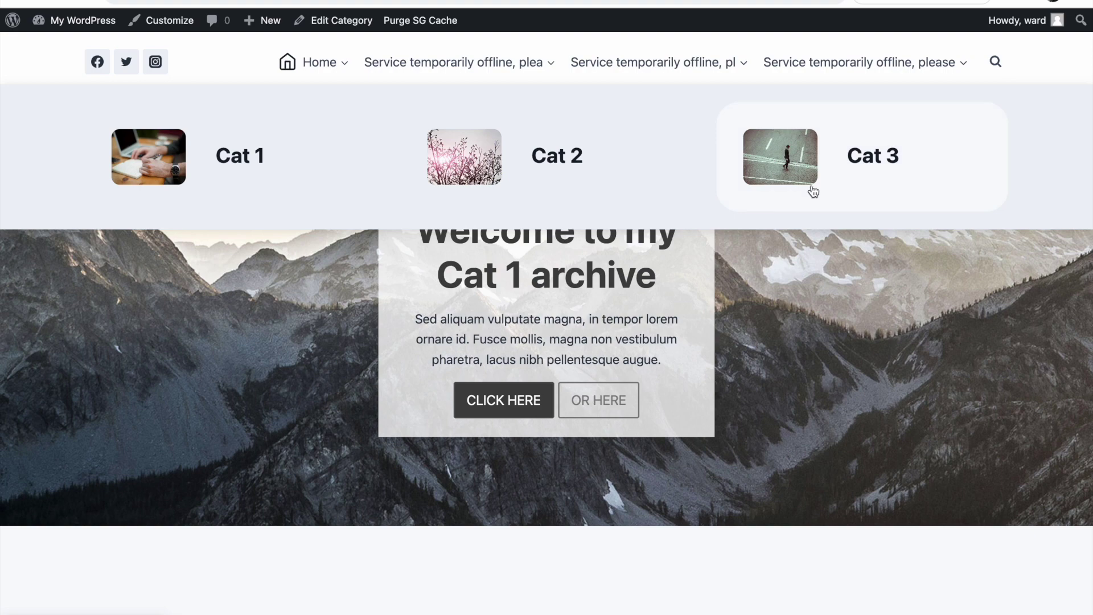
{"action": "mouse_move", "coordinate": [461, 57]}
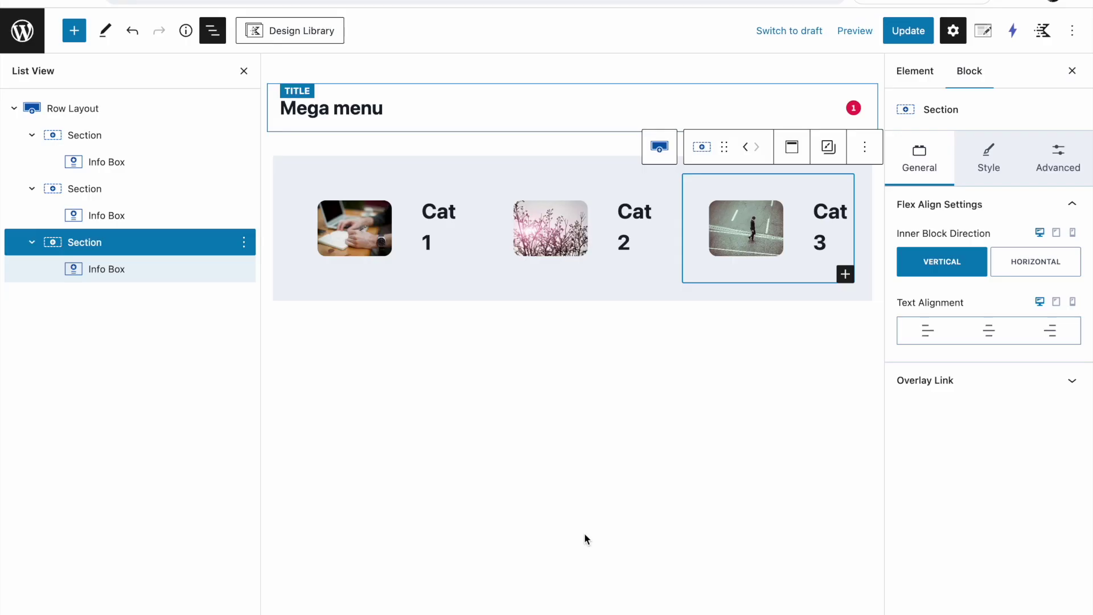
- Deselect the Cat 3 section and save the remaining changes to the Mega menu element
{"action": "left_click", "coordinate": [534, 506]}
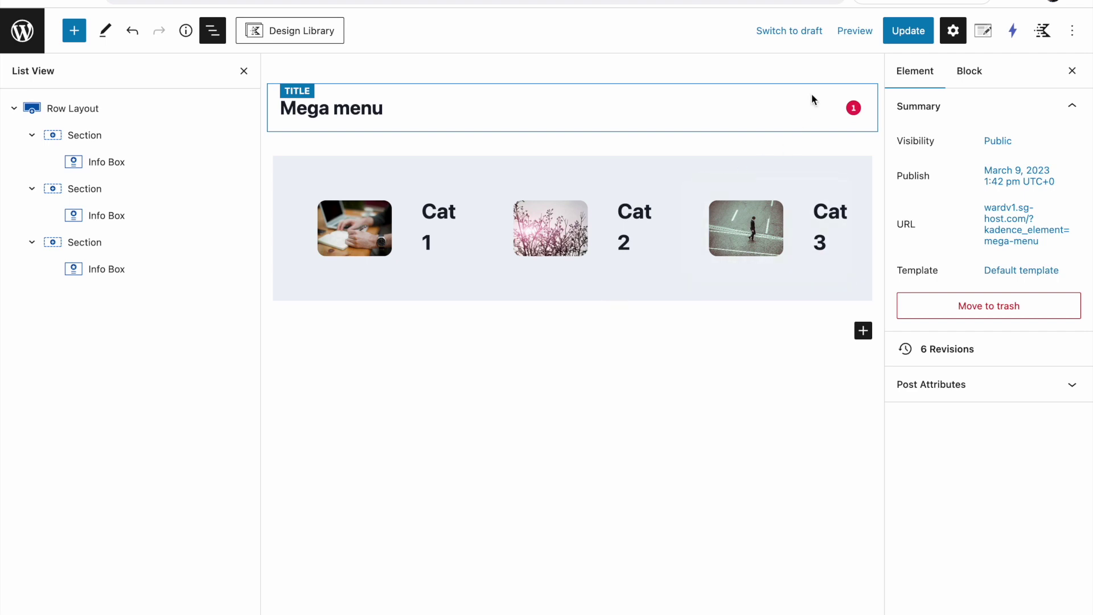
{"action": "left_click", "coordinate": [903, 31]}
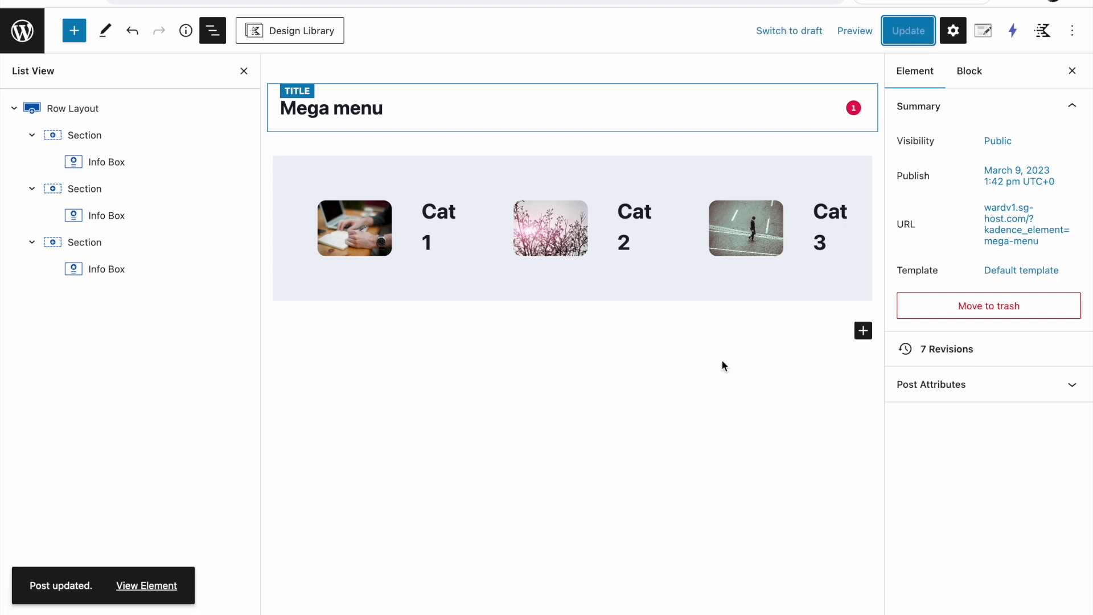